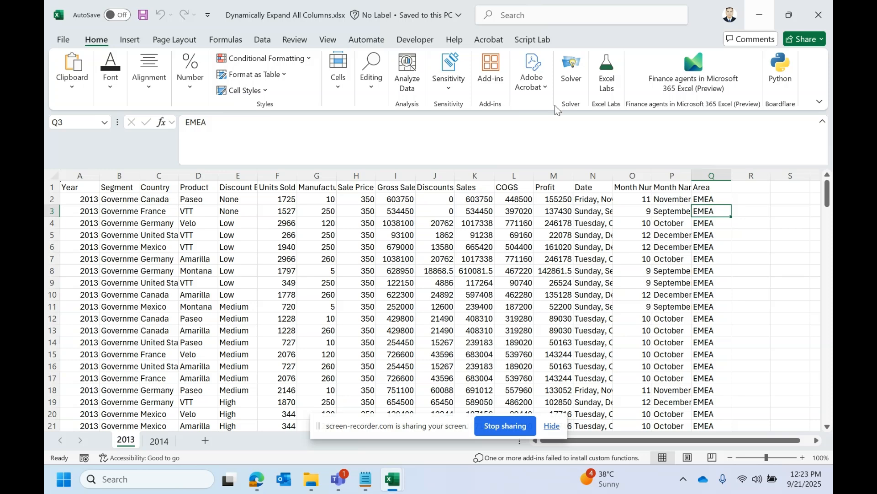
Step: Compare the column order and headers of the 2013 and 2014 sheets
{"action": "left_click", "coordinate": [158, 441]}
{"action": "left_click", "coordinate": [126, 440]}
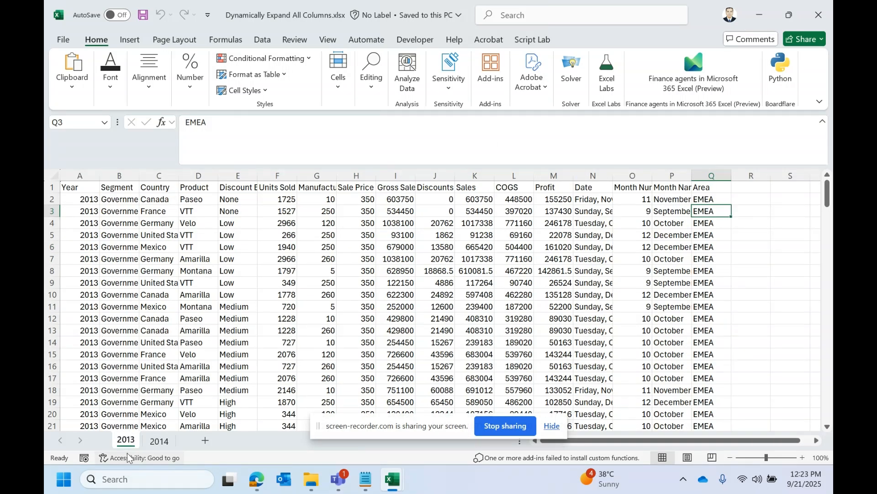
{"action": "left_click", "coordinate": [159, 440]}
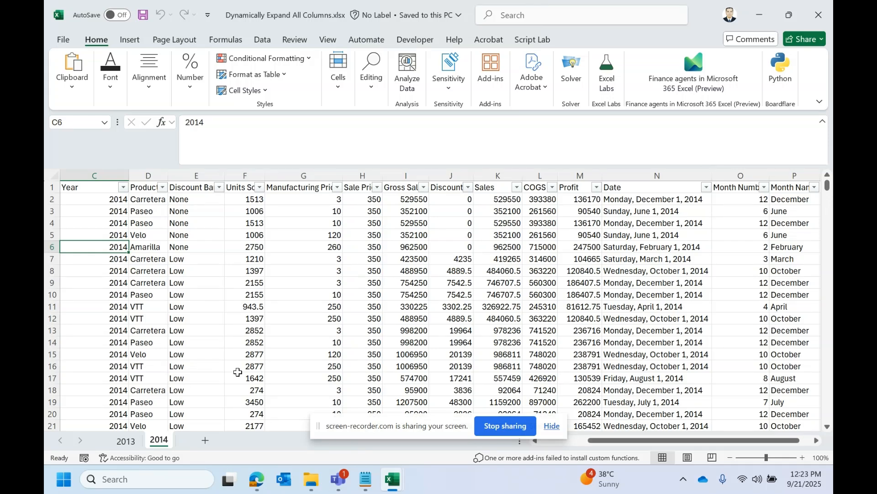
{"action": "left_click_drag", "start_coordinate": [645, 440], "coordinate": [594, 460]}
{"action": "left_click", "coordinate": [149, 301]}
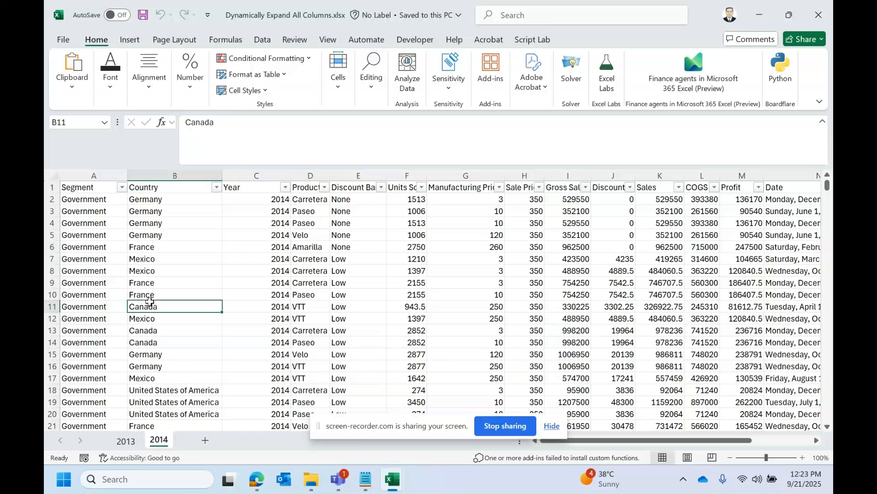
{"action": "left_click", "coordinate": [125, 441]}
{"action": "left_click", "coordinate": [155, 444]}
{"action": "left_click_drag", "start_coordinate": [633, 440], "coordinate": [716, 443]}
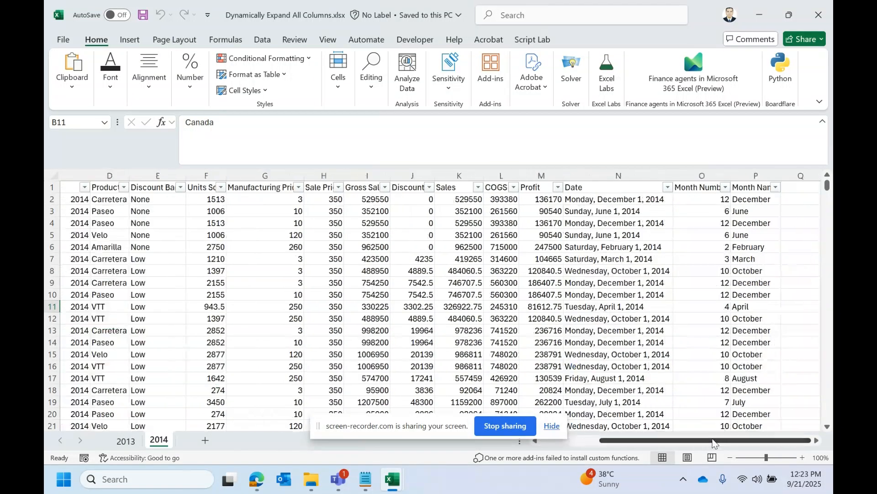
Step: Examine the empty header cells beyond the last column on the 2014 and 2013 sheets
{"action": "left_click", "coordinate": [793, 198]}
{"action": "left_click_drag", "start_coordinate": [797, 187], "coordinate": [830, 185]}
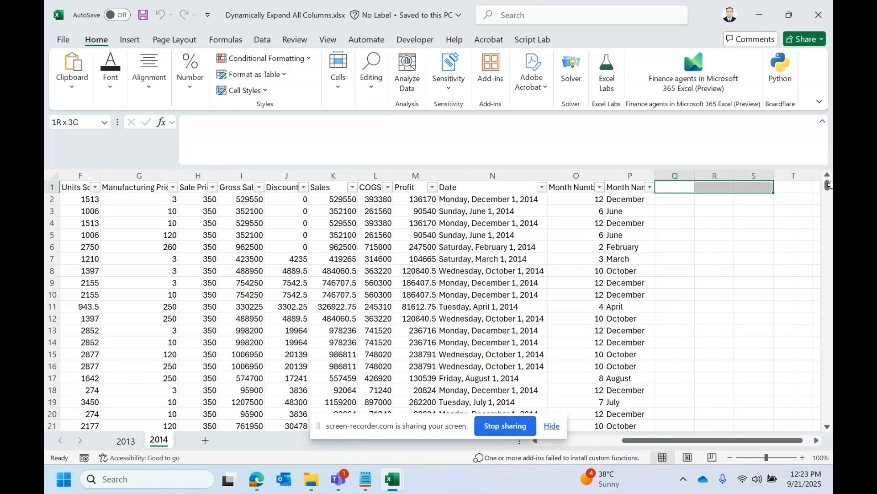
{"action": "left_click_drag", "start_coordinate": [683, 187], "coordinate": [828, 187]}
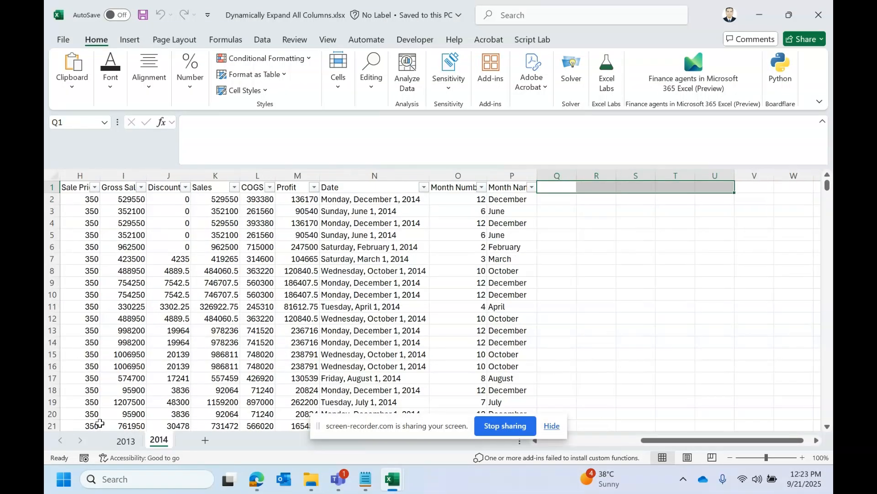
{"action": "left_click", "coordinate": [123, 440]}
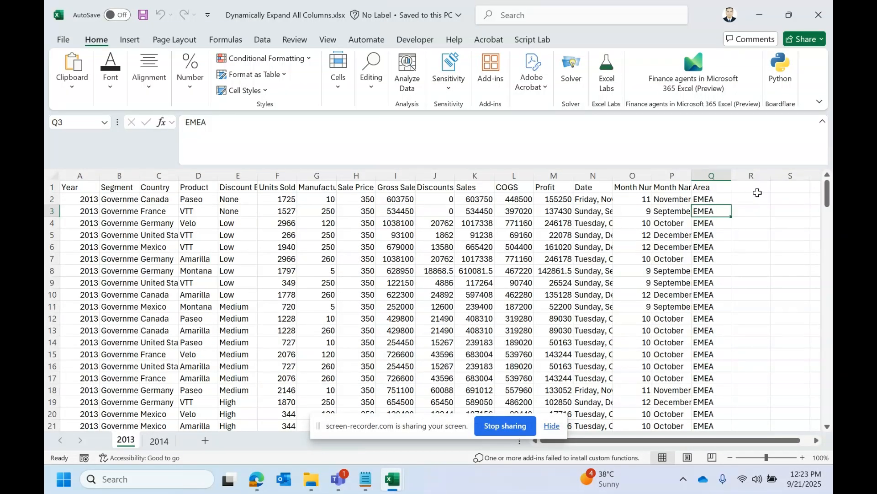
{"action": "left_click_drag", "start_coordinate": [757, 187], "coordinate": [813, 186]}
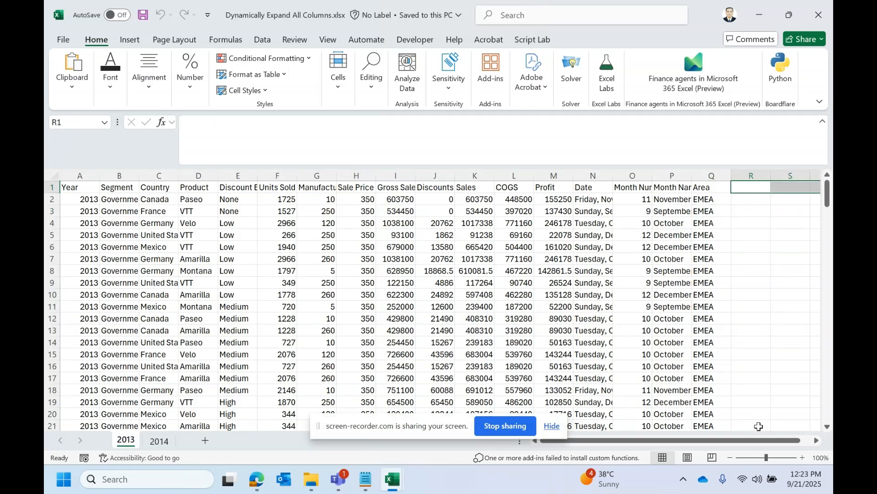
{"action": "mouse_move", "coordinate": [758, 439]}
{"action": "left_mouse_down"}
{"action": "mouse_move", "coordinate": [777, 440]}
{"action": "mouse_move", "coordinate": [754, 441]}
{"action": "left_mouse_up"}
{"action": "left_click", "coordinate": [749, 186]}
{"action": "left_click", "coordinate": [788, 190]}
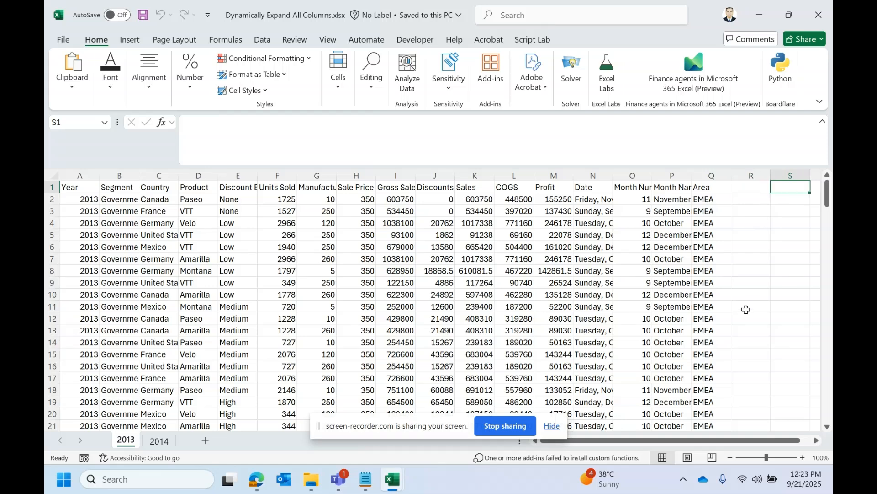
{"action": "left_click_drag", "start_coordinate": [721, 441], "coordinate": [729, 442]}
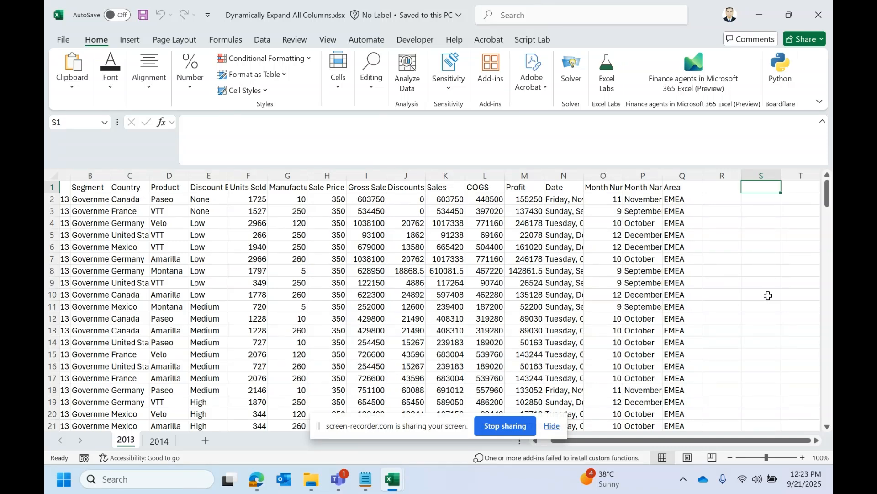
Step: Close the Dynamically Expand All Columns.xlsx workbook and maximize the blank Book1 workbook
{"action": "left_click", "coordinate": [828, 22]}
{"action": "left_click", "coordinate": [366, 256]}
{"action": "double_click", "coordinate": [661, 23]}
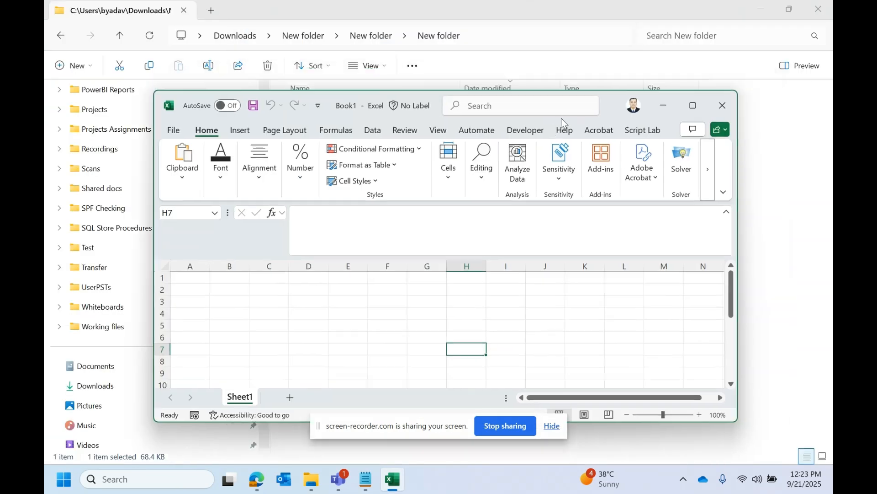
{"action": "left_click", "coordinate": [693, 104]}
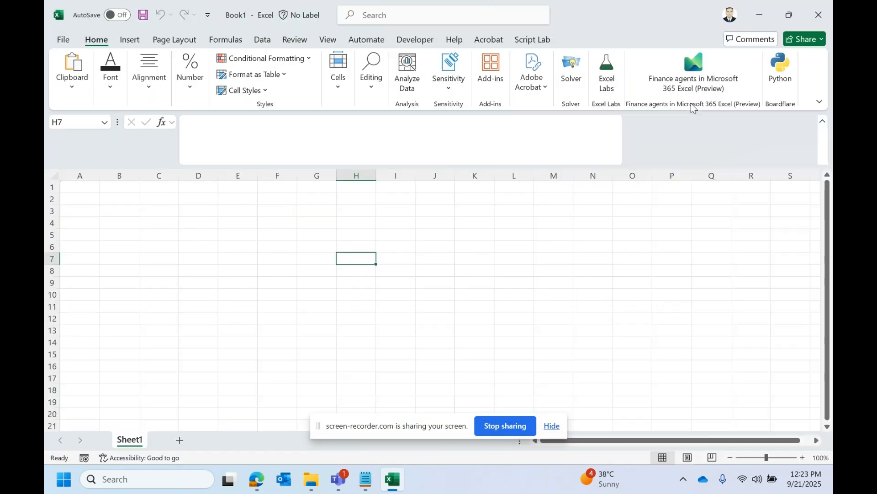
Step: Check the source workbook's folder path in File Explorer and return to the blank Excel workbook
{"action": "left_click", "coordinate": [761, 10]}
{"action": "left_click", "coordinate": [494, 37]}
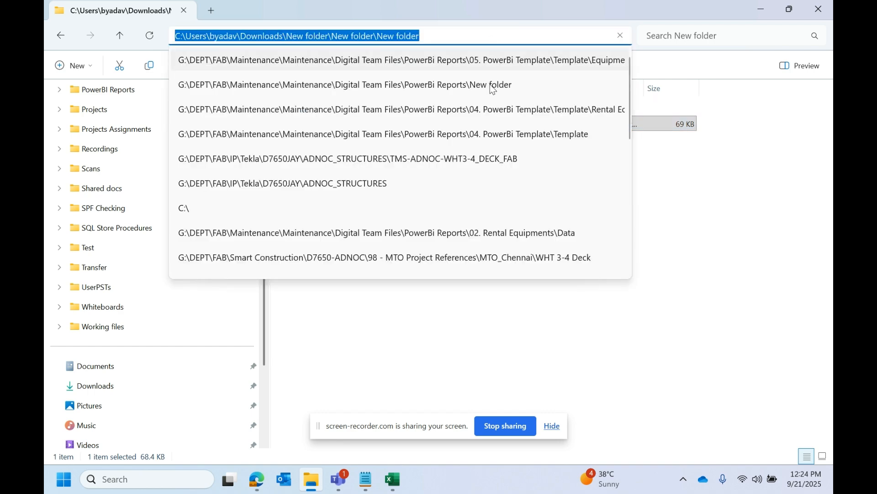
{"action": "left_click", "coordinate": [679, 321]}
{"action": "left_click_drag", "start_coordinate": [664, 182], "coordinate": [221, 54]}
{"action": "left_click", "coordinate": [421, 170]}
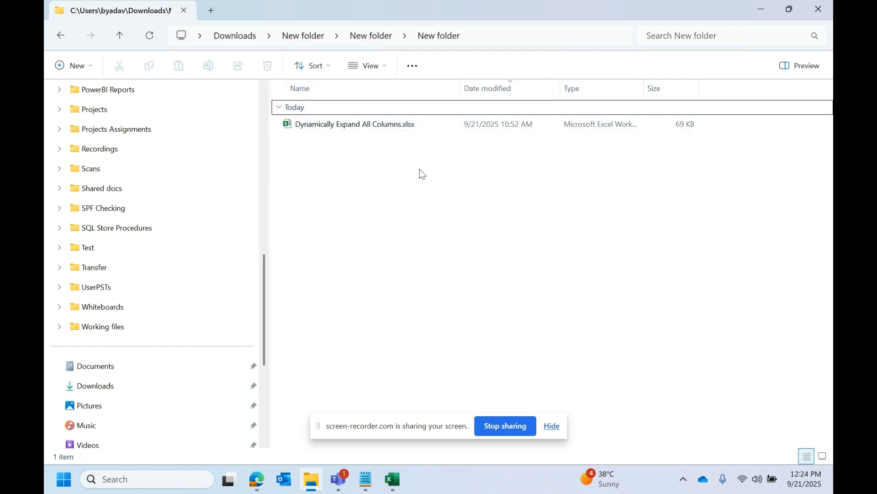
{"action": "left_click", "coordinate": [406, 479]}
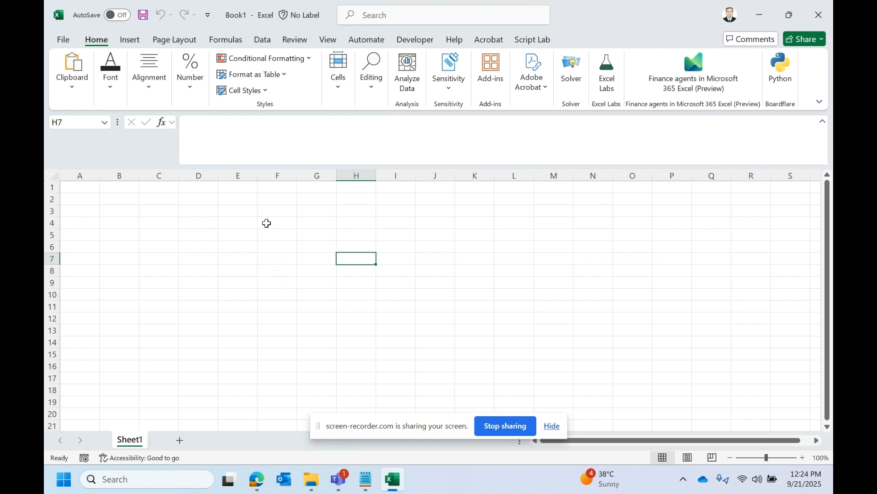
Step: Start a data import from an Excel workbook file
{"action": "left_click", "coordinate": [270, 41]}
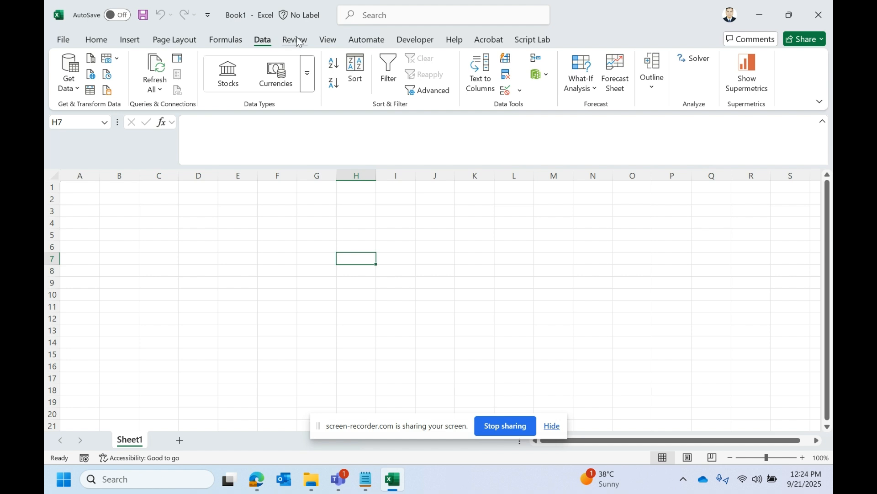
{"action": "left_click", "coordinate": [72, 97]}
{"action": "mouse_move", "coordinate": [86, 111]}
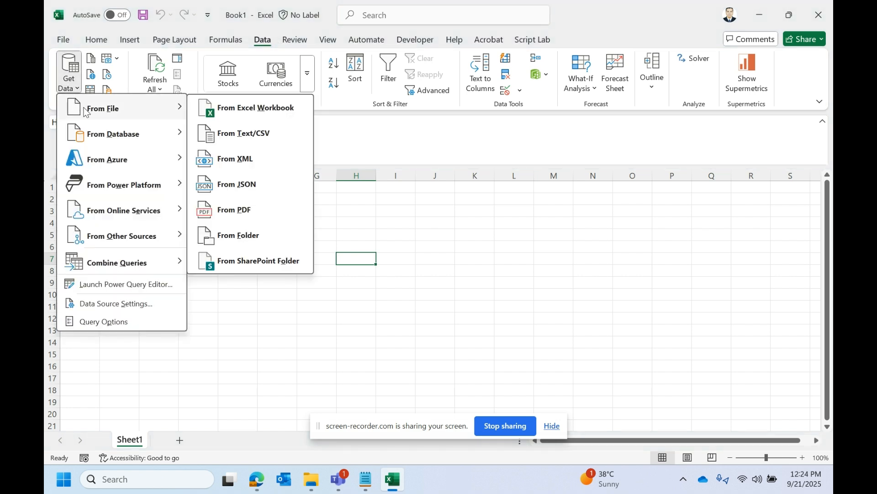
{"action": "left_click", "coordinate": [288, 109]}
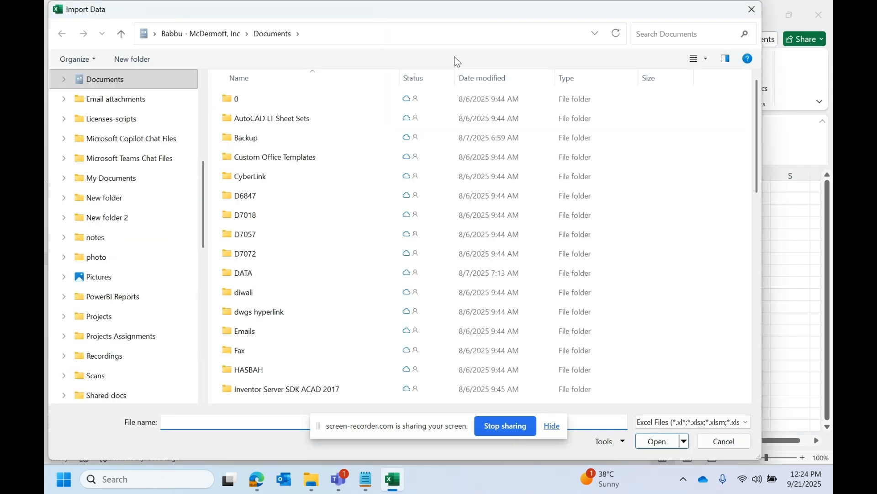
Step: Import Dynamically Expand All Columns.xlsx from the innermost of the three nested New folder directories in Downloads
{"action": "left_click", "coordinate": [457, 40]}
{"action": "key", "text": "BackSpace"}
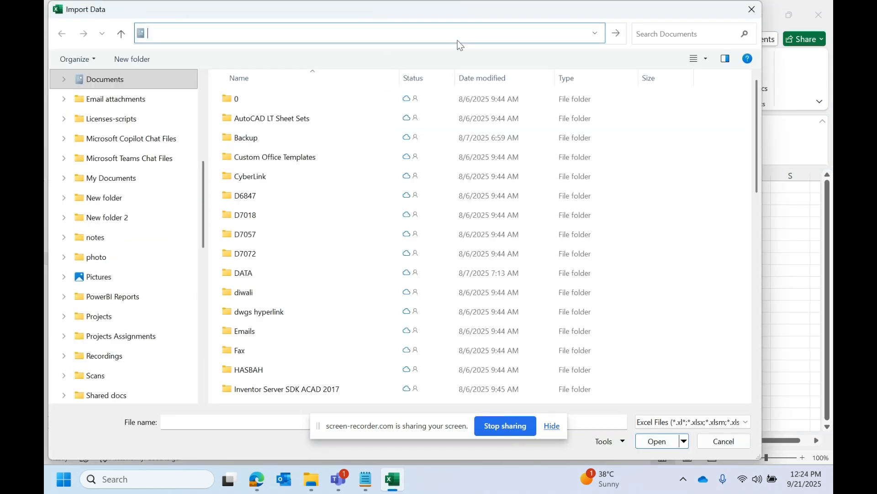
{"action": "scroll", "coordinate": [151, 274], "scroll_direction": "down", "scroll_amount": 5}
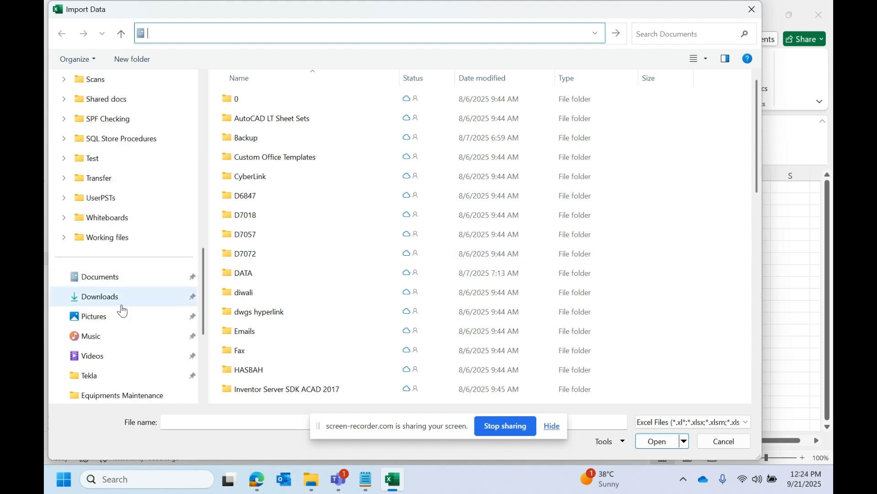
{"action": "left_click", "coordinate": [167, 297]}
{"action": "scroll", "coordinate": [333, 305], "scroll_direction": "down", "scroll_amount": 10}
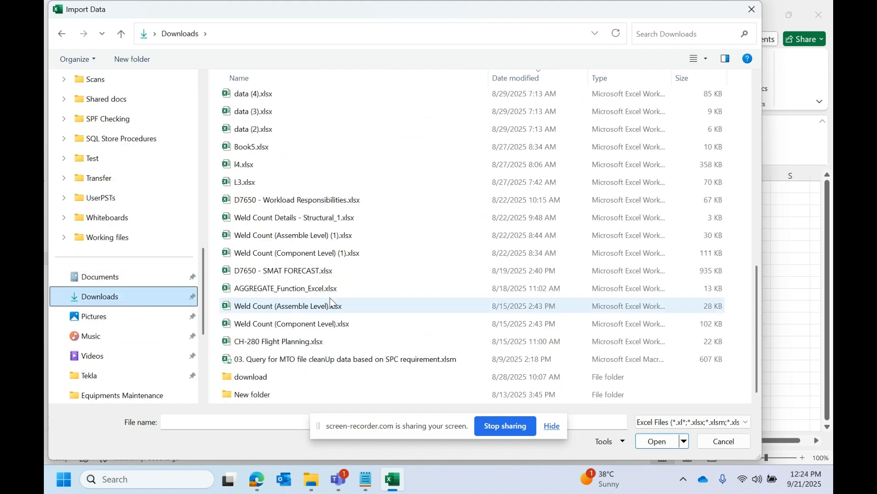
{"action": "double_click", "coordinate": [271, 379]}
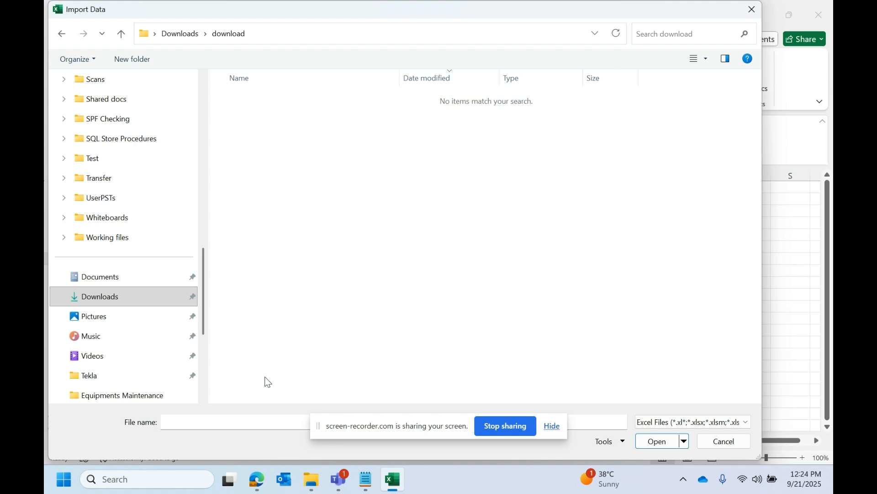
{"action": "left_click", "coordinate": [181, 33]}
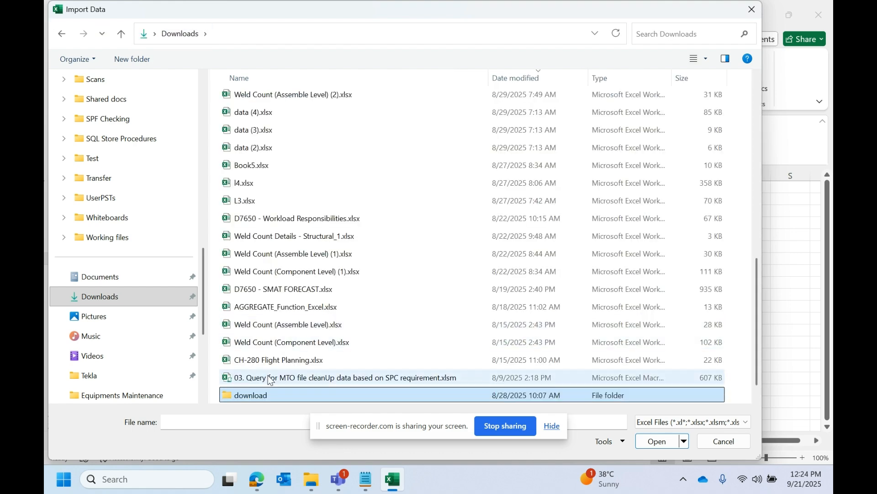
{"action": "double_click", "coordinate": [244, 396]}
{"action": "double_click", "coordinate": [254, 120]}
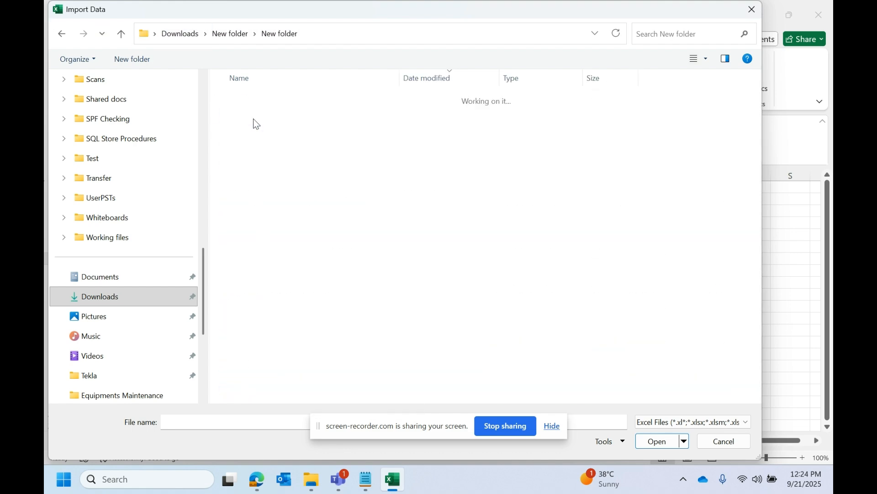
{"action": "double_click", "coordinate": [255, 120]}
{"action": "left_click", "coordinate": [255, 120]}
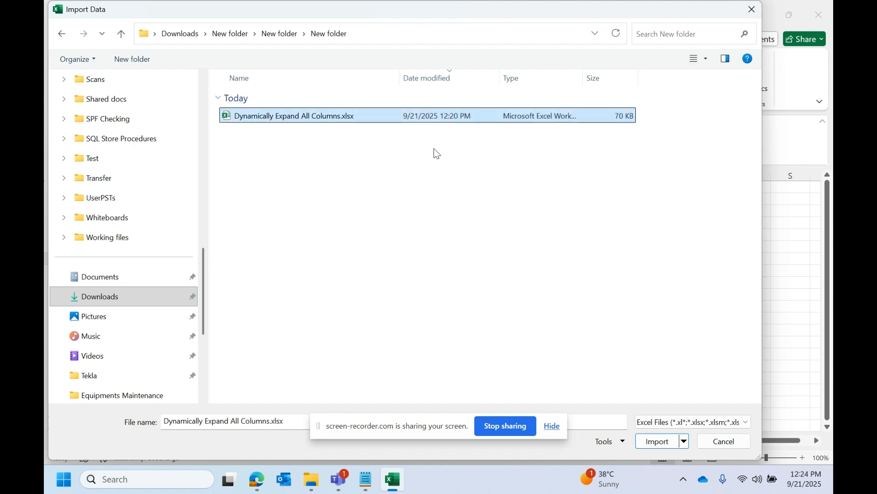
{"action": "left_click", "coordinate": [647, 440]}
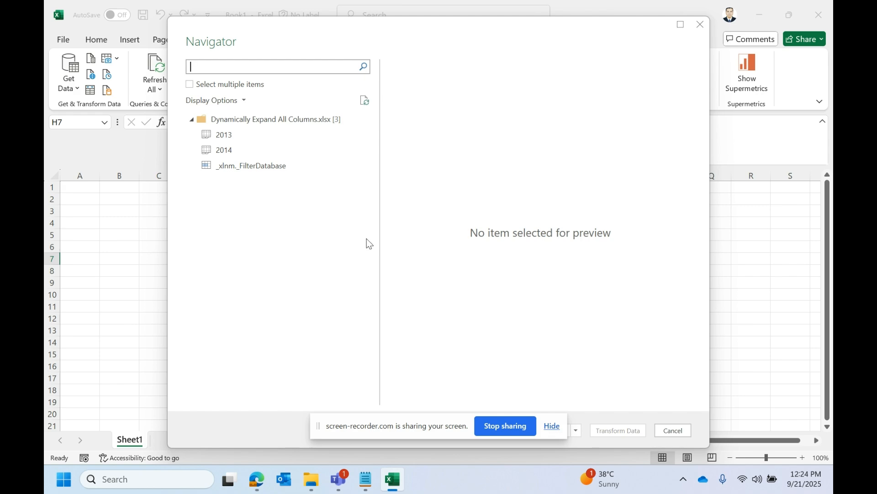
Step: Preview the 2013, 2014 and _xlnm._FilterDatabase items of the workbook and compare their columns
{"action": "left_click", "coordinate": [230, 137]}
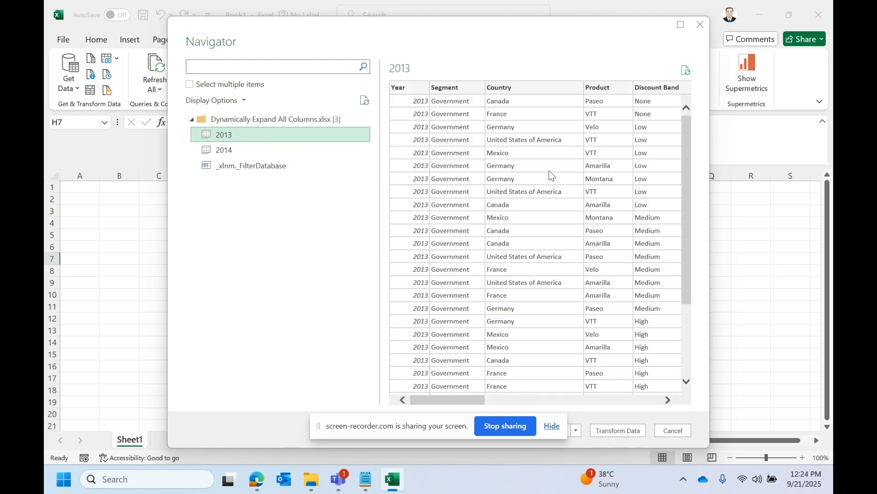
{"action": "scroll", "coordinate": [592, 219], "scroll_direction": "down", "scroll_amount": 4}
{"action": "scroll", "coordinate": [592, 219], "scroll_direction": "up", "scroll_amount": 4}
{"action": "left_click", "coordinate": [254, 147]}
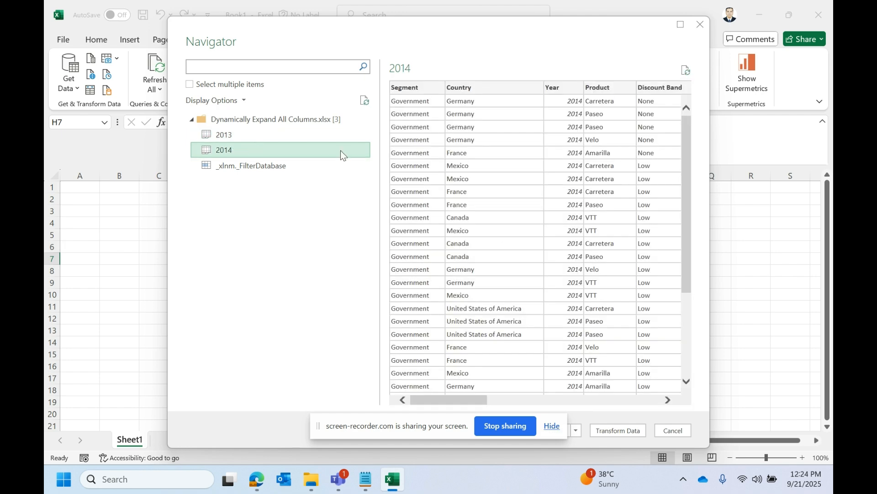
{"action": "left_click", "coordinate": [251, 138]}
{"action": "left_click", "coordinate": [237, 148]}
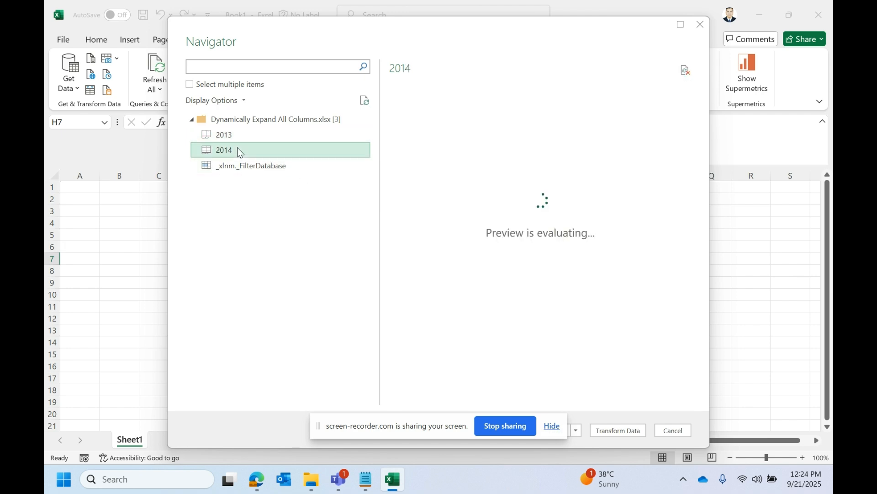
{"action": "left_click", "coordinate": [248, 165]}
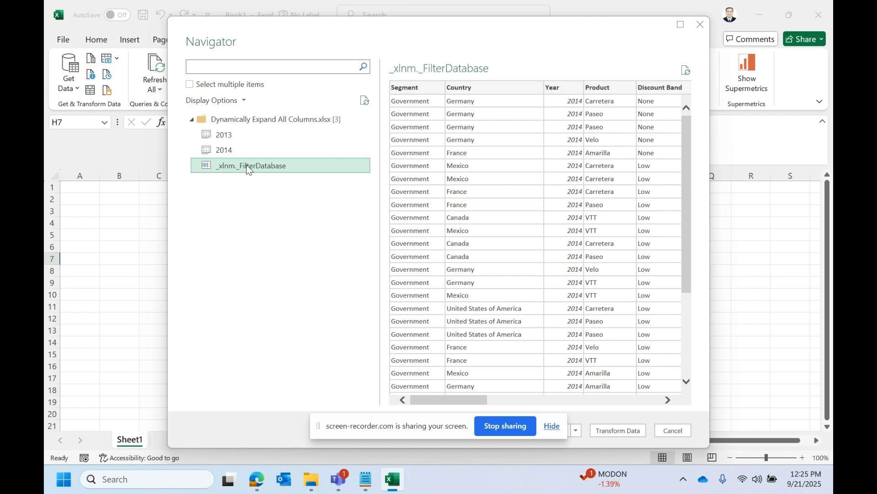
{"action": "left_click", "coordinate": [226, 139]}
{"action": "left_click", "coordinate": [226, 153]}
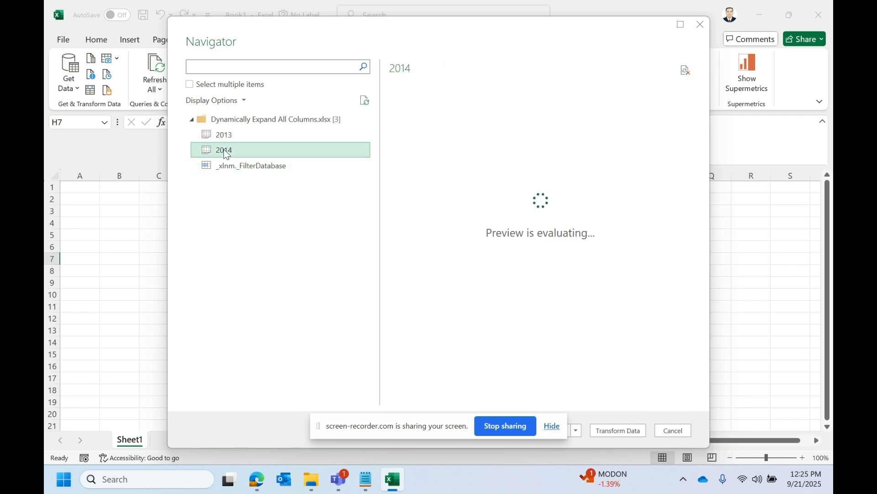
{"action": "left_click", "coordinate": [231, 133]}
{"action": "left_click", "coordinate": [227, 147]}
{"action": "left_click", "coordinate": [233, 137]}
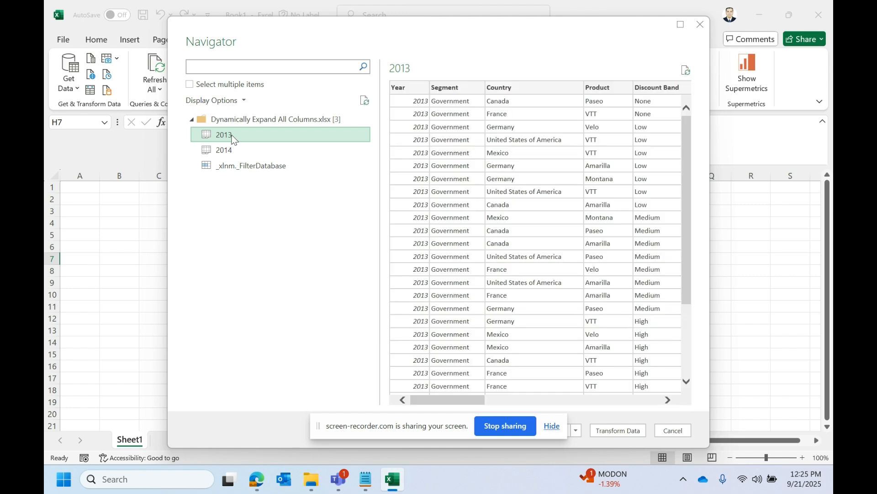
Step: Load the whole Dynamically Expand All Columns.xlsx workbook into the Power Query Editor for transformation
{"action": "left_click", "coordinate": [292, 118]}
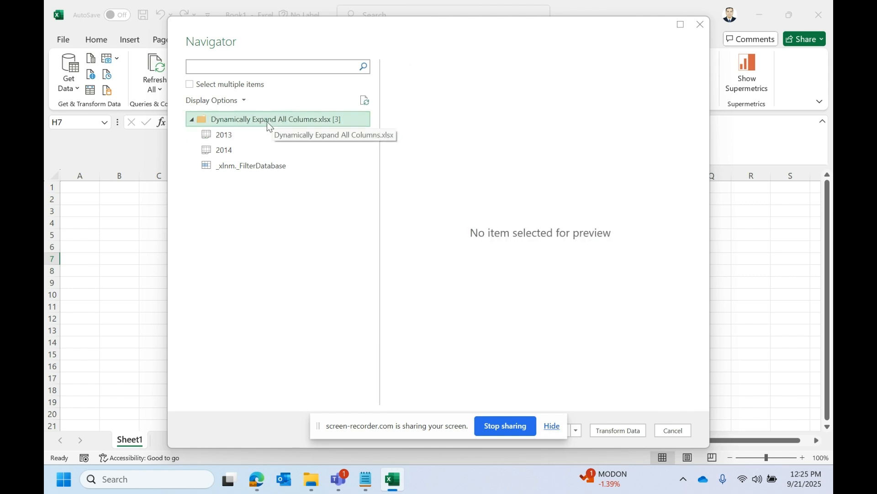
{"action": "left_click", "coordinate": [612, 431]}
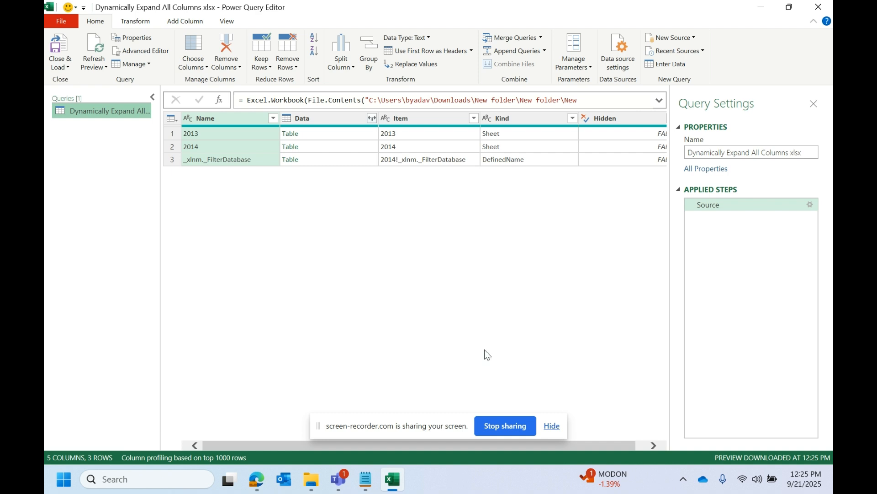
{"action": "left_click_drag", "start_coordinate": [593, 447], "coordinate": [651, 445]}
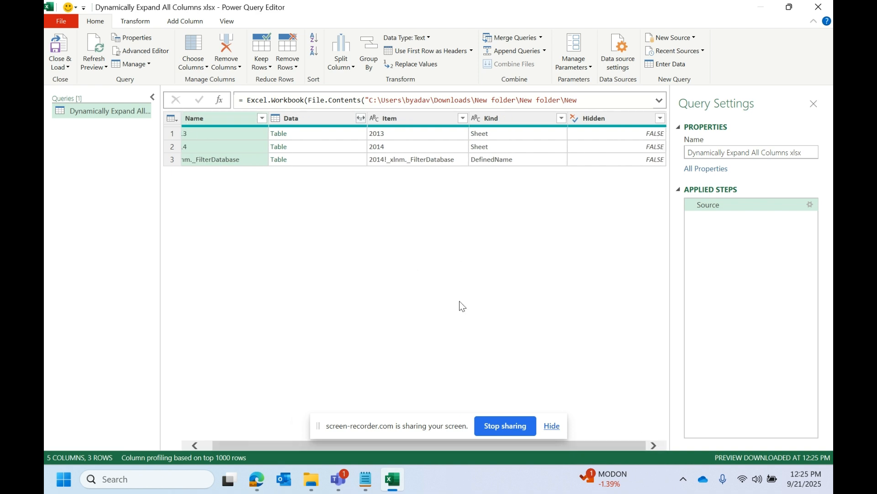
Step: Examine the Kind, Item and Data values of the 2013, 2014 and _xlnm._FilterDatabase rows
{"action": "left_click_drag", "start_coordinate": [631, 448], "coordinate": [620, 448]}
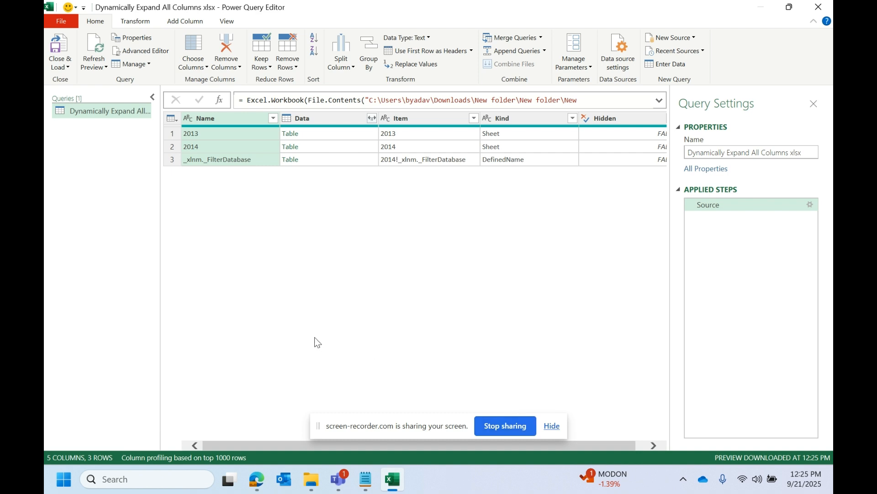
{"action": "left_click", "coordinate": [530, 136]}
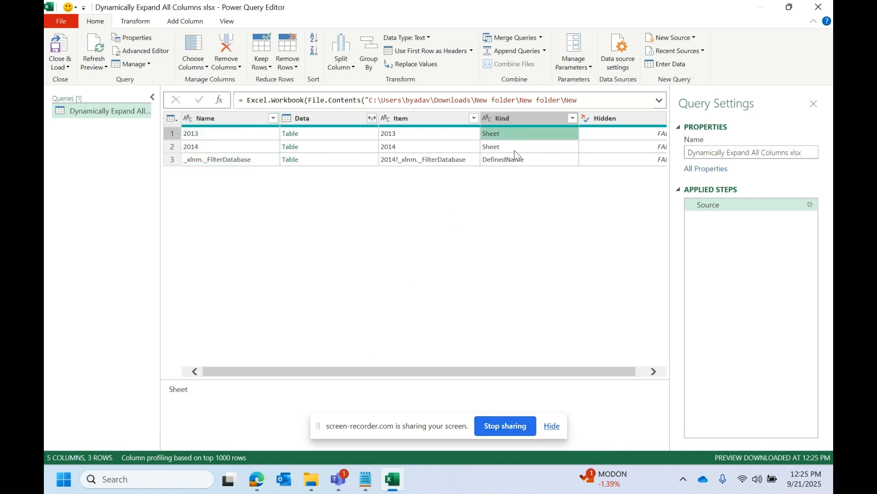
{"action": "left_click", "coordinate": [515, 147]}
{"action": "left_click", "coordinate": [500, 160]}
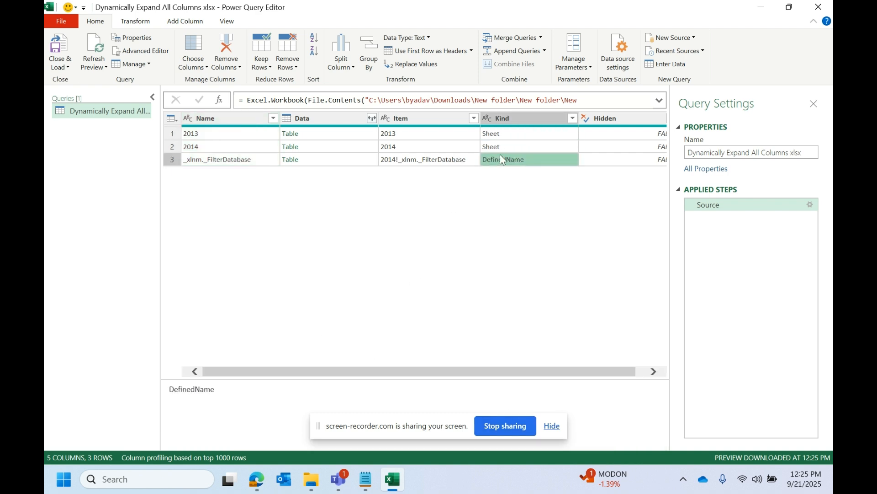
{"action": "left_click", "coordinate": [502, 146]}
{"action": "left_click", "coordinate": [496, 160]}
{"action": "left_click", "coordinate": [399, 160]}
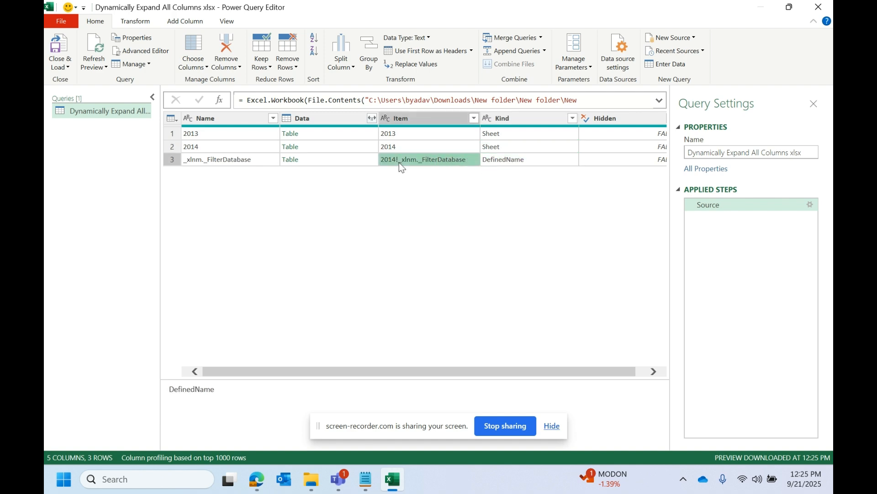
{"action": "left_click_drag", "start_coordinate": [420, 7], "coordinate": [404, 106]}
{"action": "double_click", "coordinate": [404, 106]}
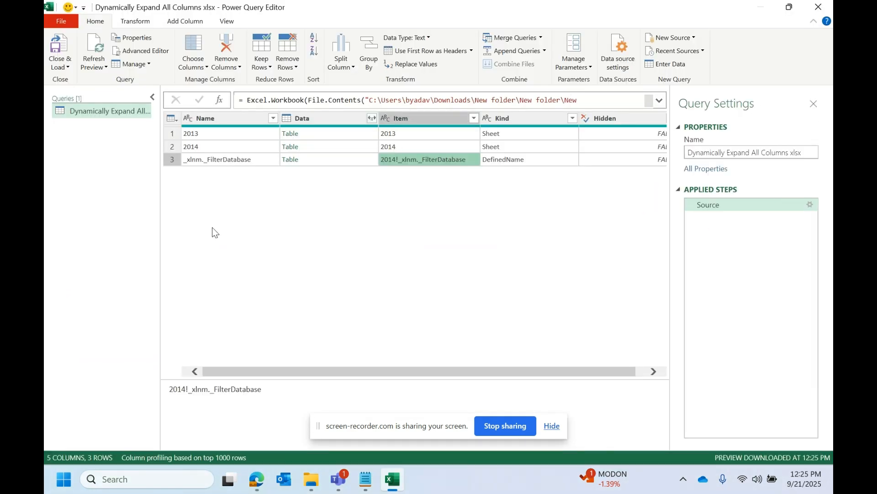
{"action": "left_click", "coordinate": [297, 162]}
{"action": "left_click", "coordinate": [537, 162]}
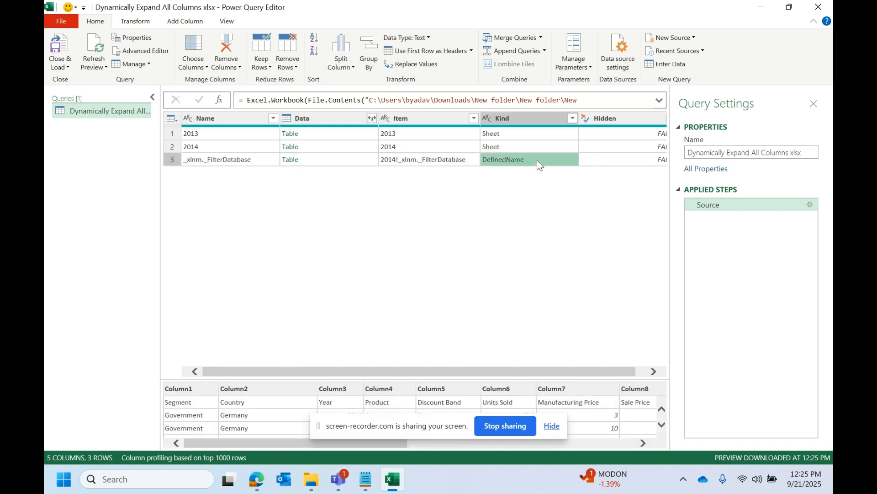
Step: Filter the Kind column to keep only Sheet rows, excluding DefinedName
{"action": "left_click", "coordinate": [573, 118]}
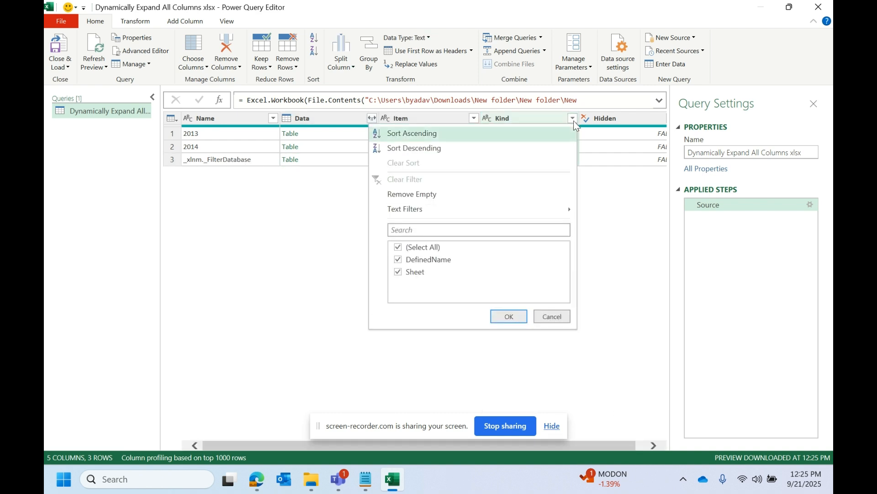
{"action": "left_click", "coordinate": [420, 260]}
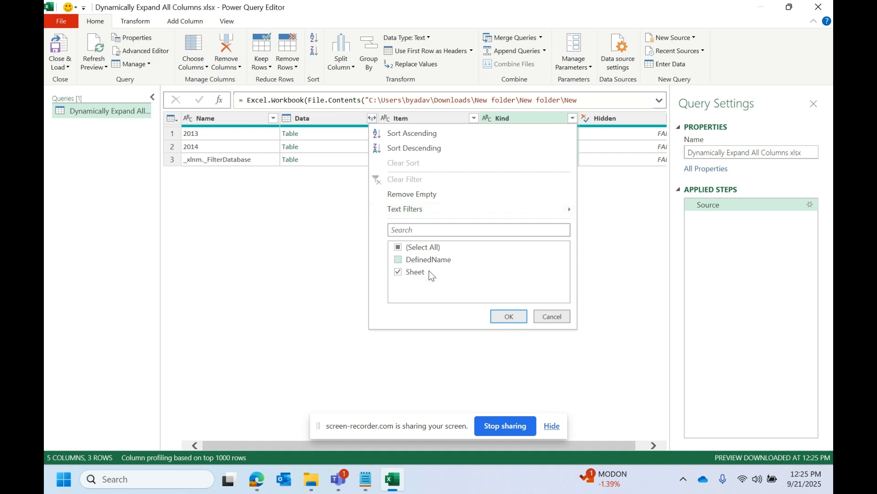
{"action": "left_click", "coordinate": [502, 316]}
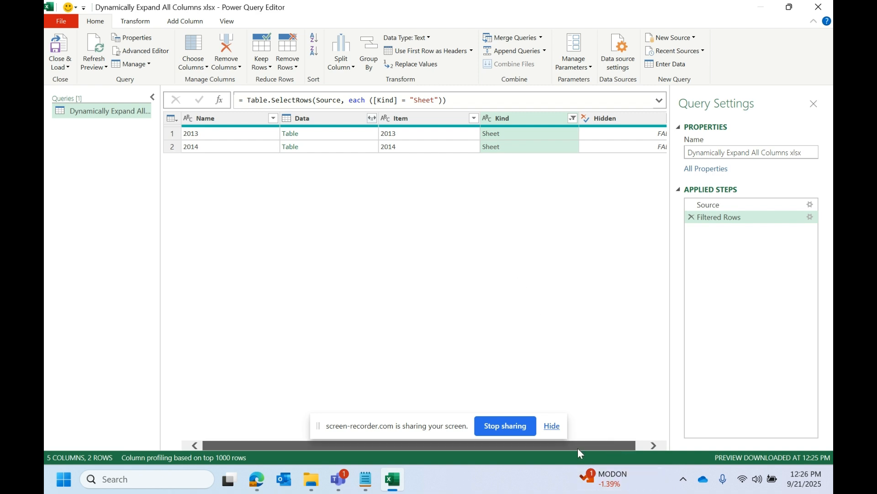
Step: Preview the nested tables of the 2013 and 2014 rows in an enlarged preview area and compare their column order
{"action": "left_click_drag", "start_coordinate": [579, 447], "coordinate": [398, 429]}
{"action": "left_click", "coordinate": [197, 136]}
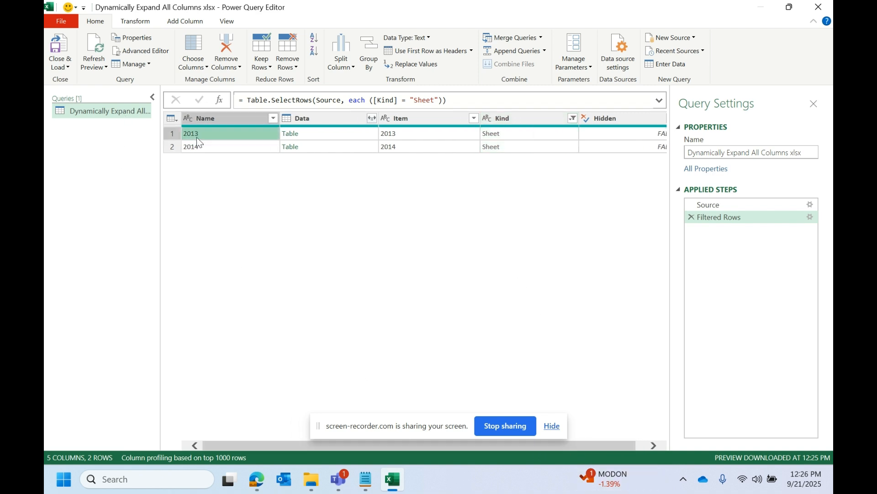
{"action": "left_click", "coordinate": [201, 146]}
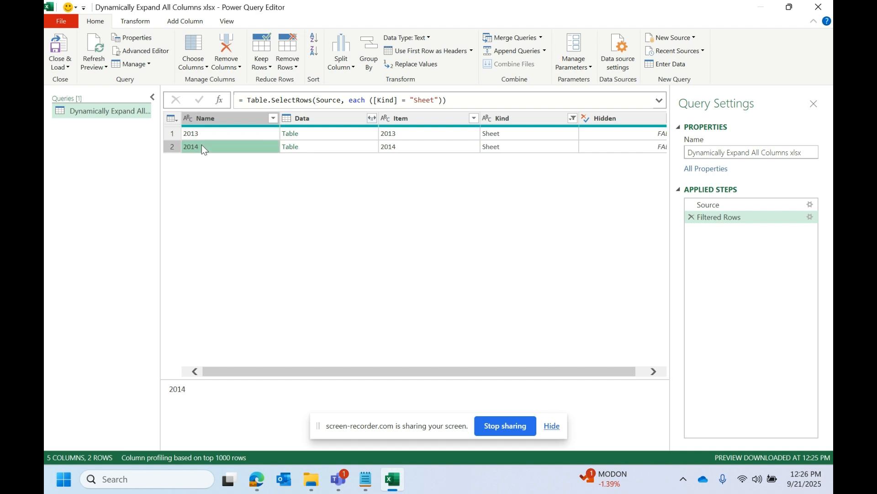
{"action": "left_click", "coordinate": [333, 136]}
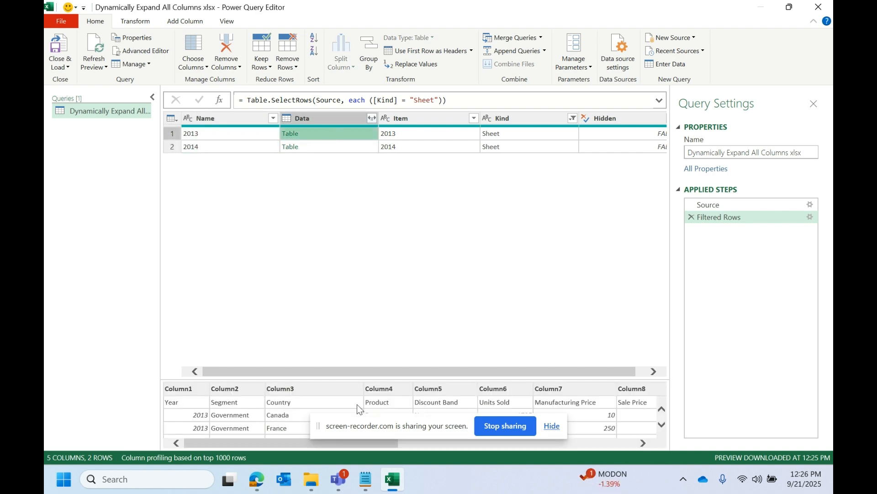
{"action": "left_click_drag", "start_coordinate": [366, 379], "coordinate": [370, 288]}
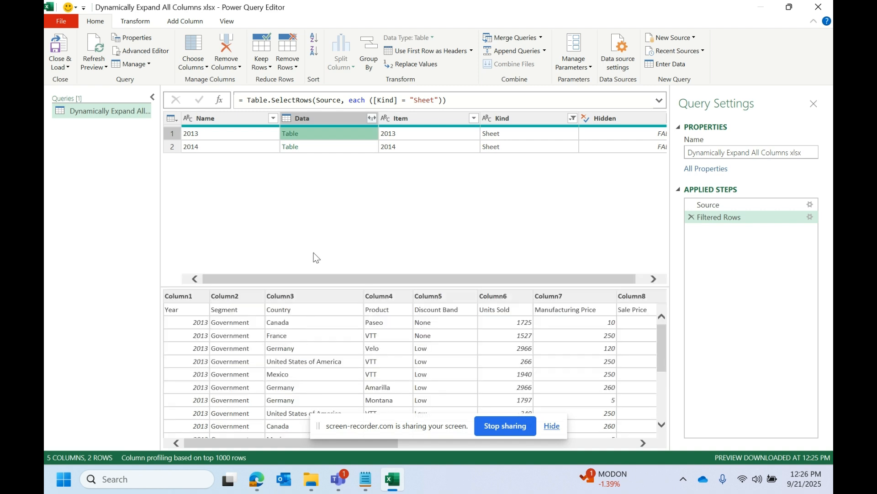
{"action": "left_click", "coordinate": [325, 146]}
{"action": "left_click", "coordinate": [221, 133]}
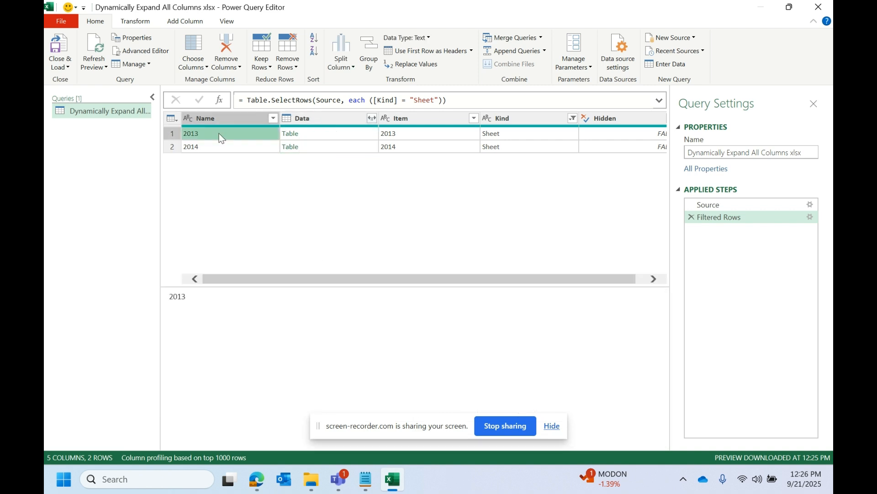
{"action": "left_click", "coordinate": [306, 134]}
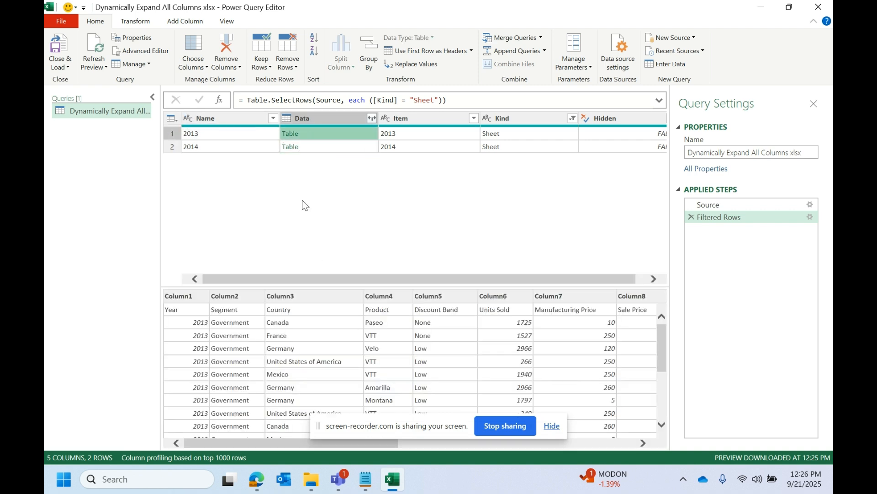
{"action": "left_click", "coordinate": [315, 147]}
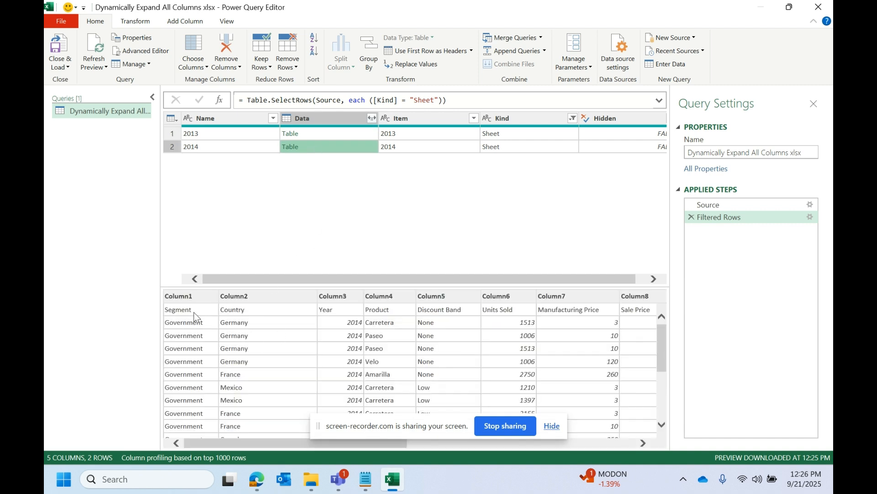
{"action": "left_click", "coordinate": [330, 132]}
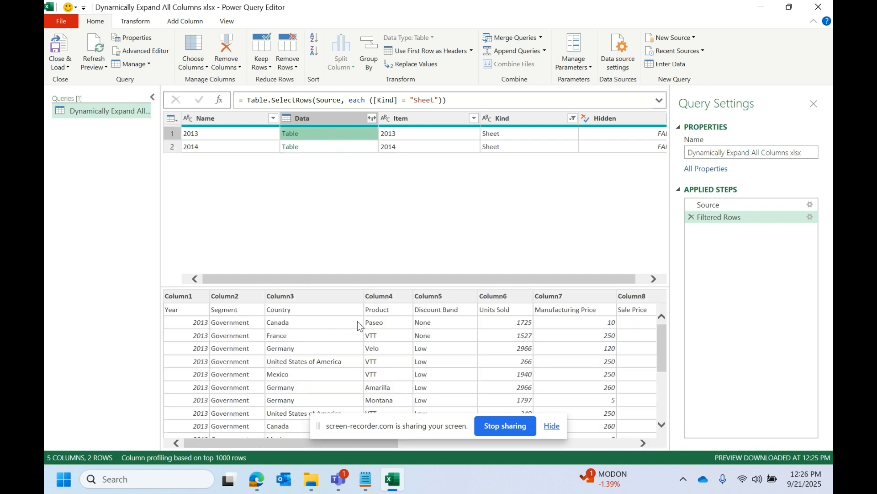
{"action": "left_click", "coordinate": [334, 149]}
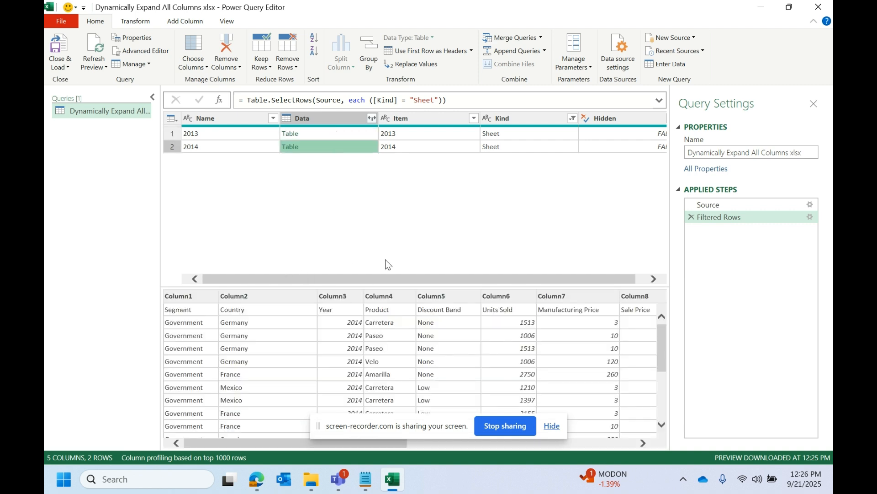
Step: Set the second argument of the Source step's Excel.Workbook formula to true so the sheets' first rows become headers
{"action": "left_click", "coordinate": [744, 205]}
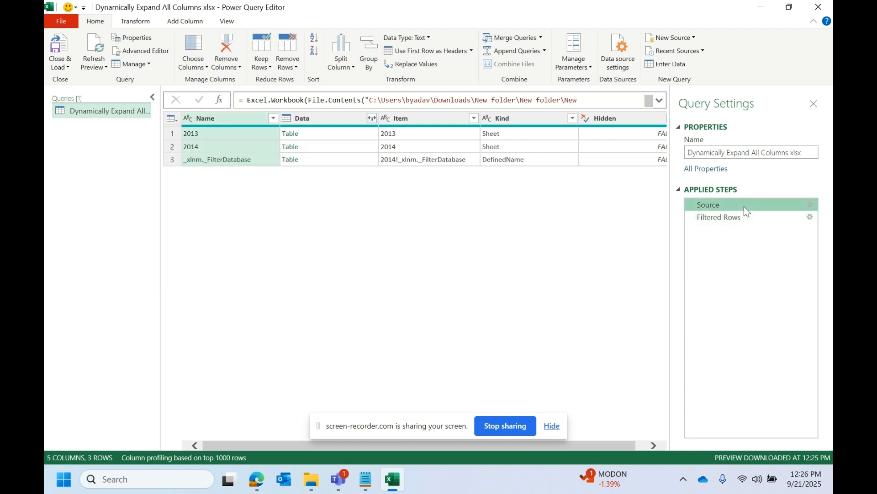
{"action": "left_click", "coordinate": [660, 101]}
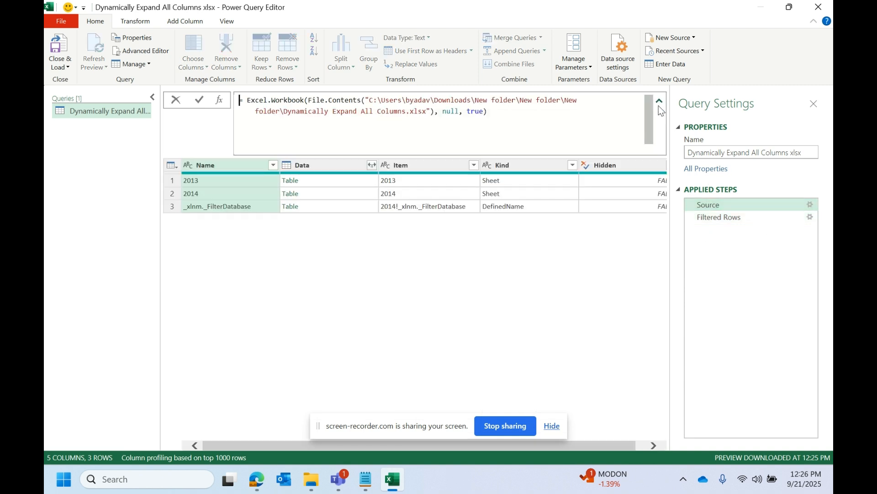
{"action": "double_click", "coordinate": [452, 113]}
{"action": "type", "text": "TU"}
{"action": "key", "text": "BackSpace"}
{"action": "key", "text": "BackSpace"}
{"action": "key", "text": "Caps_Lock"}
{"action": "type", "text": "true"}
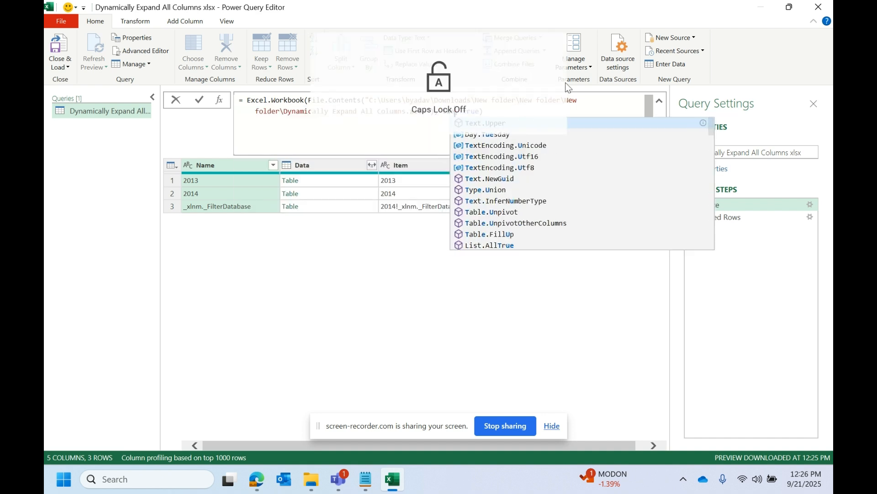
{"action": "left_click", "coordinate": [602, 111]}
{"action": "left_click", "coordinate": [527, 298]}
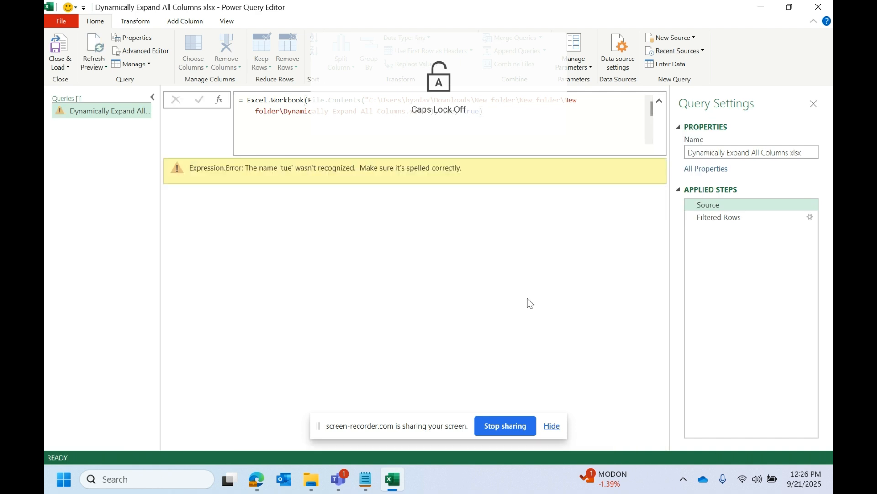
{"action": "left_click", "coordinate": [446, 111]}
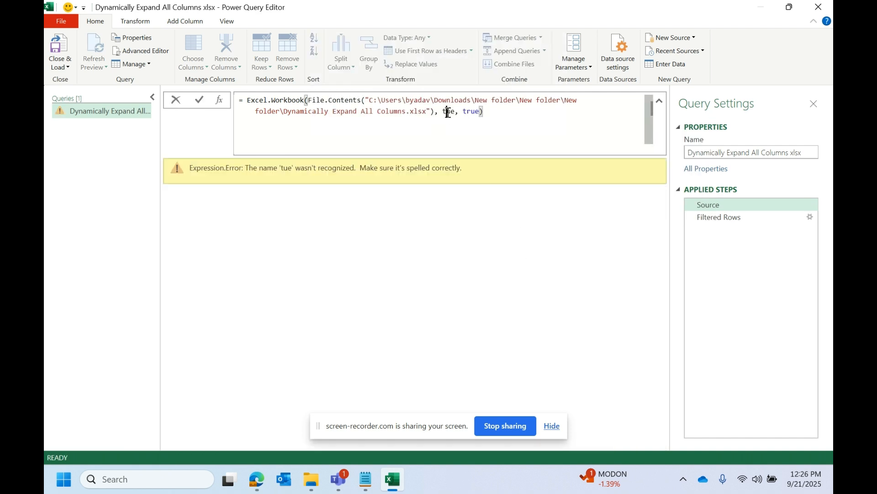
{"action": "type", "text": "r"}
{"action": "key", "text": "Return"}
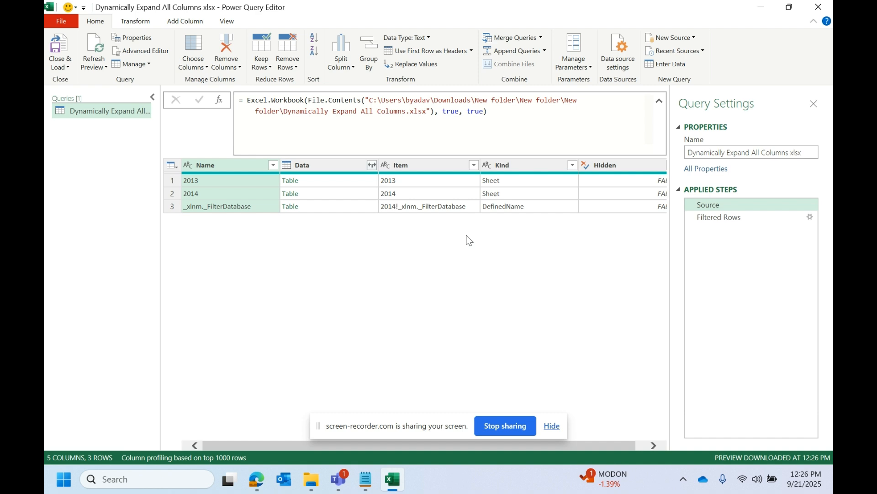
Step: Check the headers of the nested 2013 and 2014 tables, then show the Filtered Rows step
{"action": "left_click", "coordinate": [331, 181]}
{"action": "left_click", "coordinate": [327, 195]}
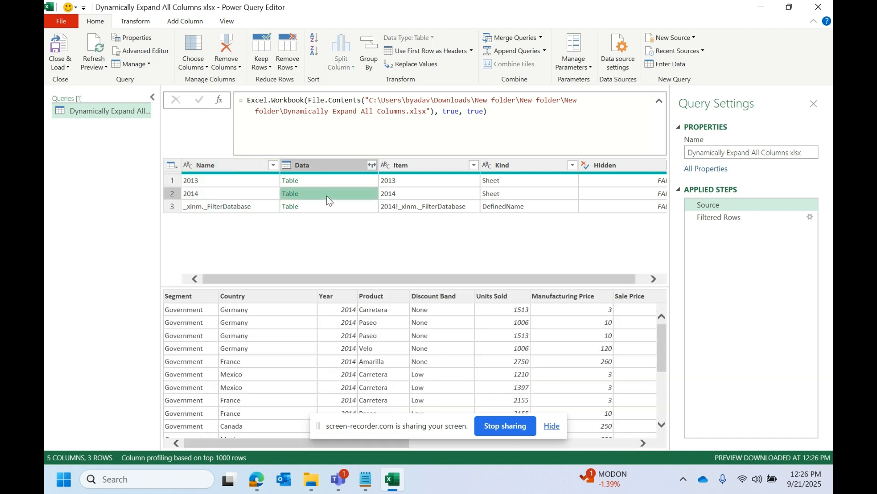
{"action": "left_click", "coordinate": [739, 220]}
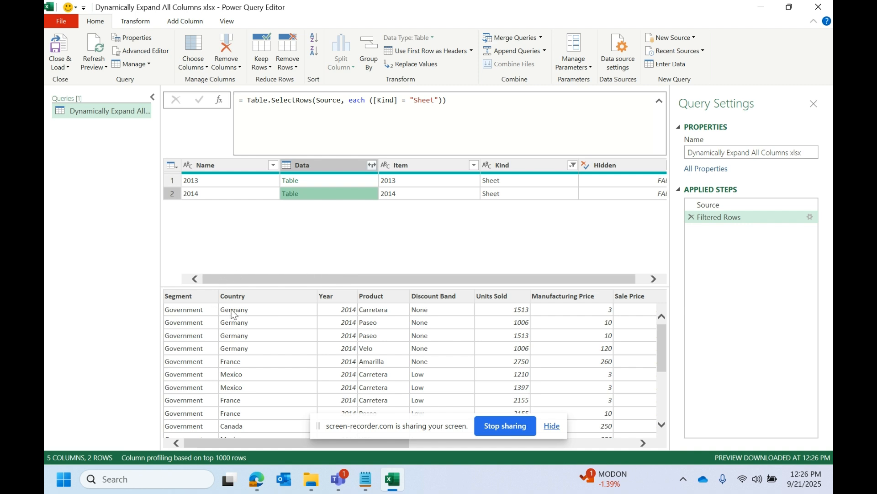
Step: Set the second argument of the Source step's Excel.Workbook formula back to null and preview the 2014 table in Filtered Rows
{"action": "left_click", "coordinate": [728, 206]}
{"action": "left_click", "coordinate": [453, 112]}
{"action": "double_click", "coordinate": [453, 112]}
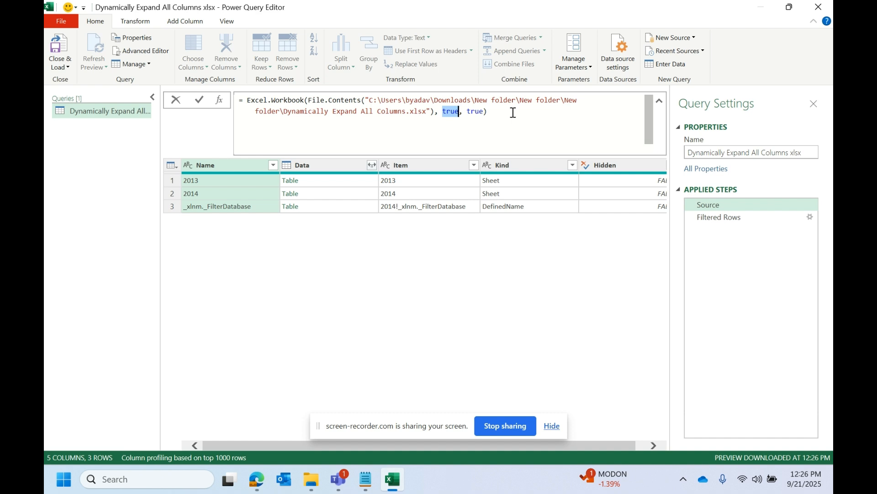
{"action": "type", "text": "null"}
{"action": "left_click", "coordinate": [521, 116]}
{"action": "key", "text": "Return"}
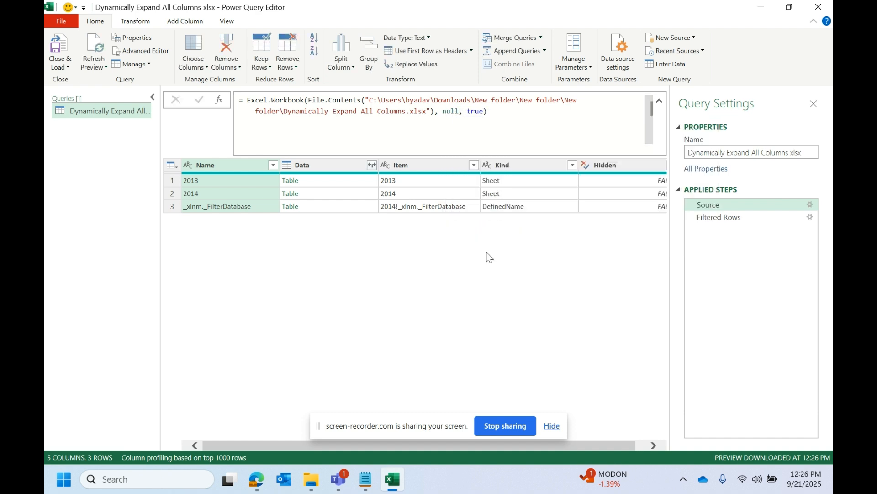
{"action": "left_click", "coordinate": [740, 217]}
{"action": "left_click", "coordinate": [352, 195]}
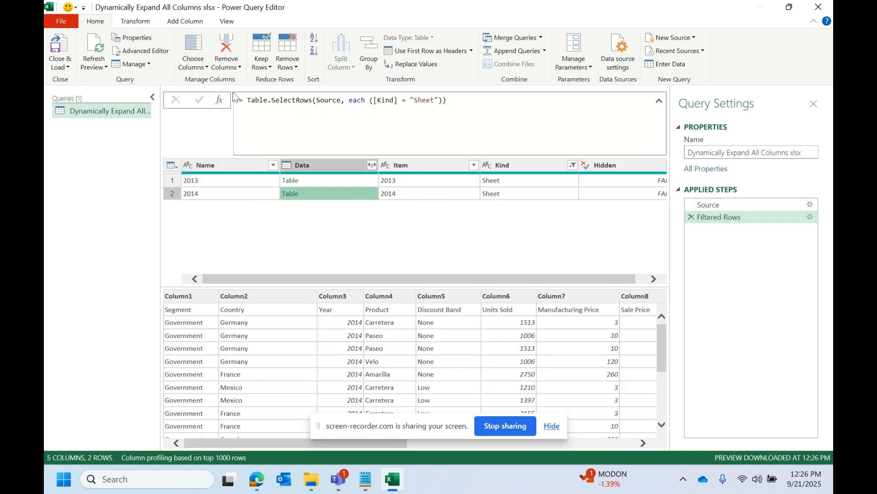
Step: Add a custom column named Custom with the formula Table.PromoteHeaders([Data])
{"action": "left_click", "coordinate": [174, 22]}
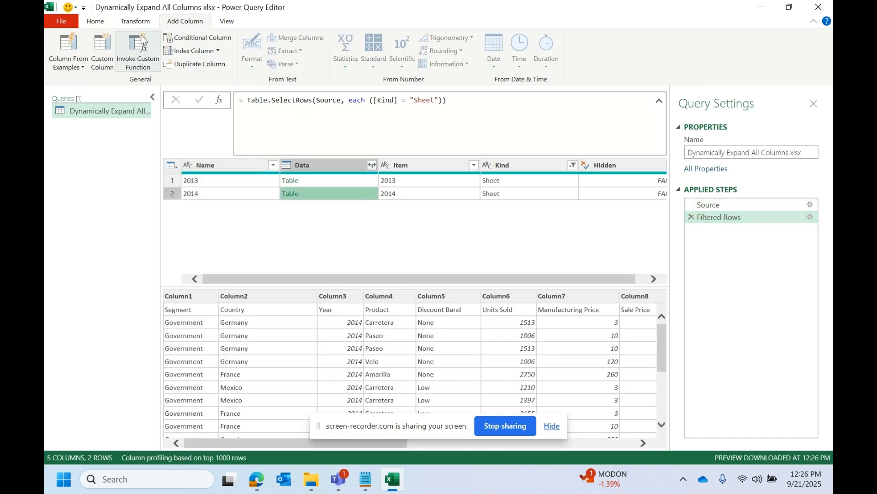
{"action": "left_click", "coordinate": [110, 64]}
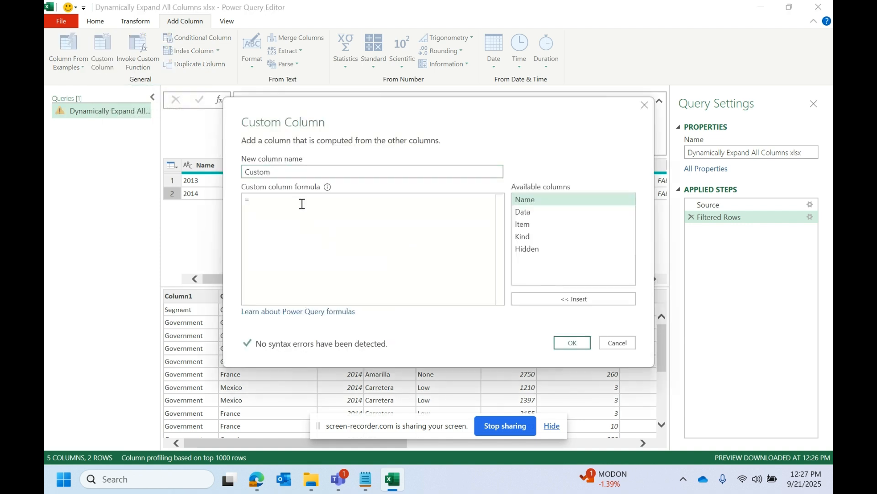
{"action": "type", "text": "prmot"}
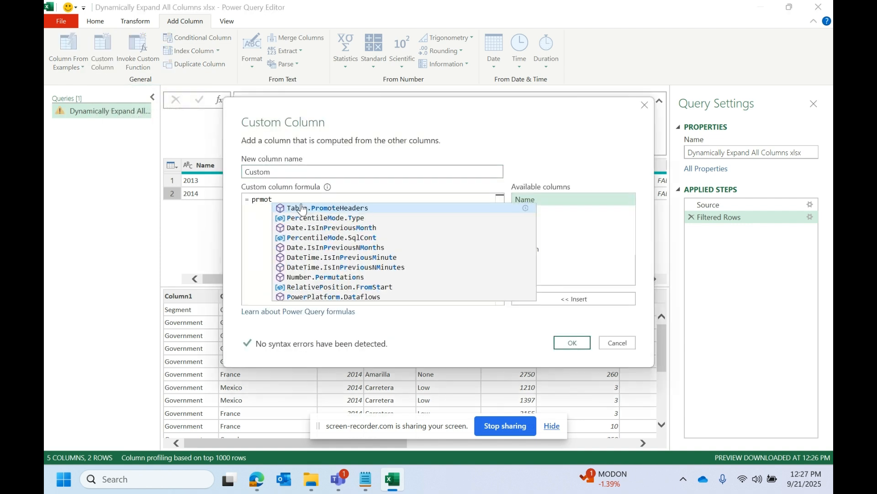
{"action": "left_click", "coordinate": [301, 208]}
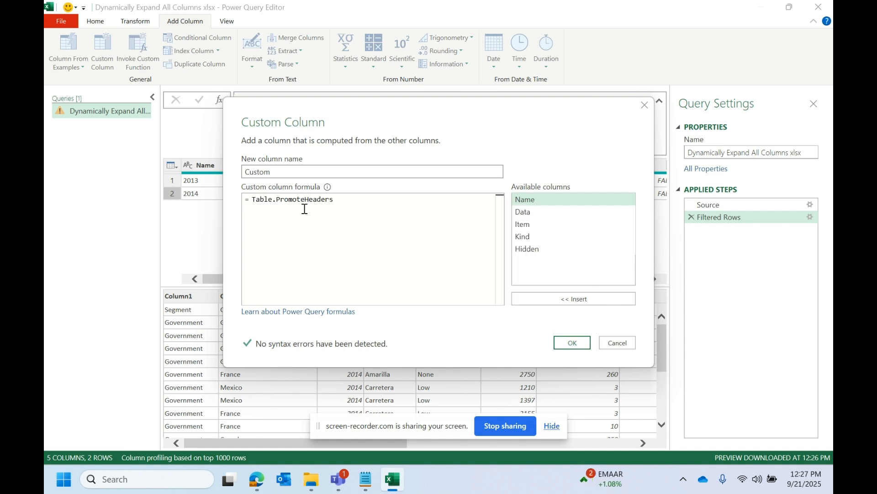
{"action": "type", "text": "("}
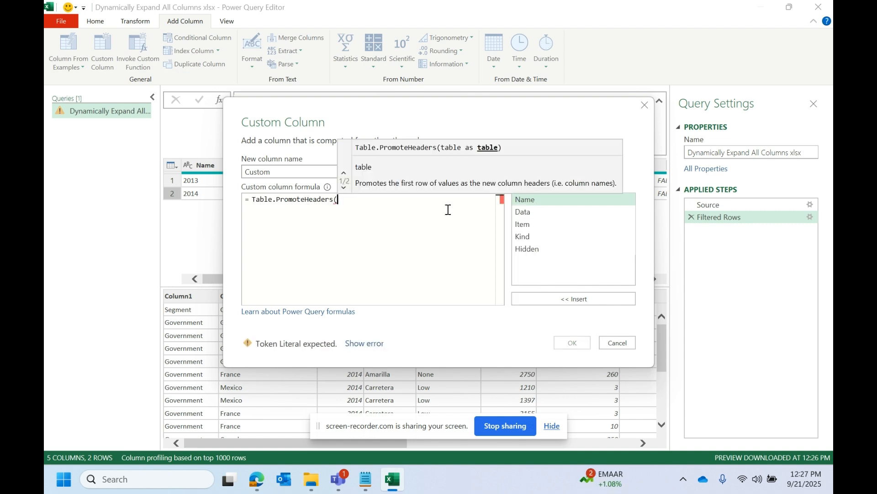
{"action": "left_click_drag", "start_coordinate": [506, 117], "coordinate": [673, 132]}
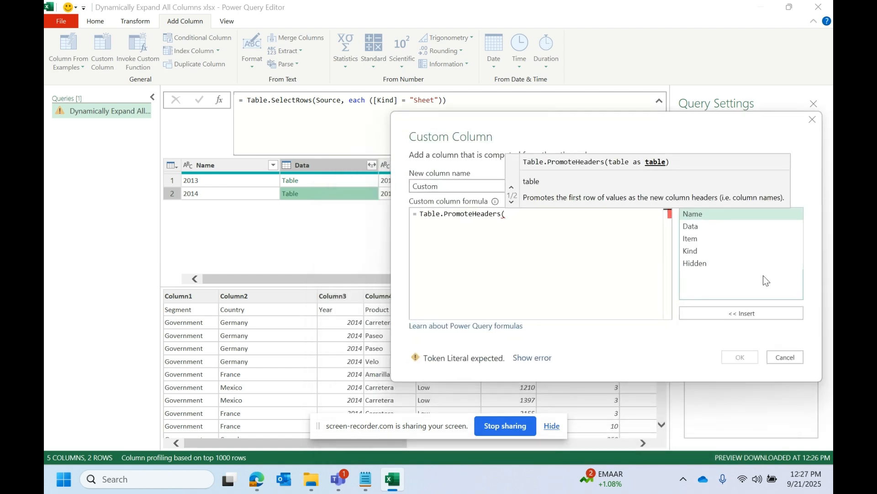
{"action": "double_click", "coordinate": [703, 227]}
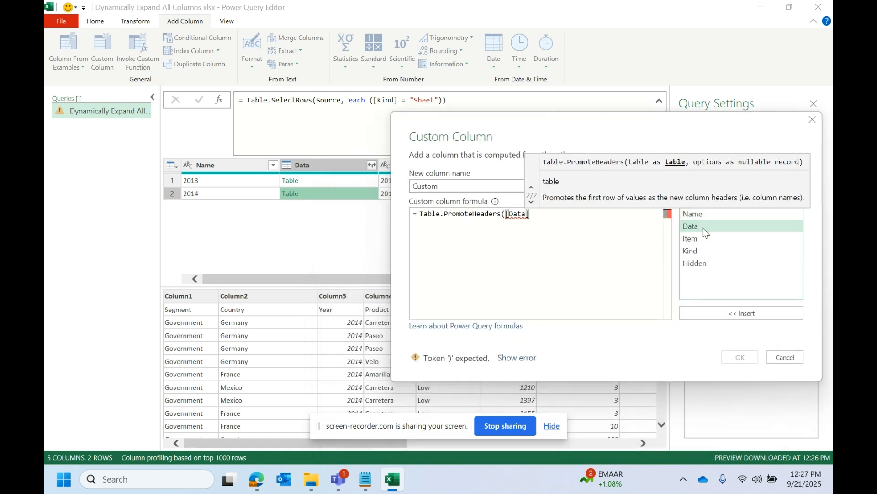
{"action": "type", "text": ")"}
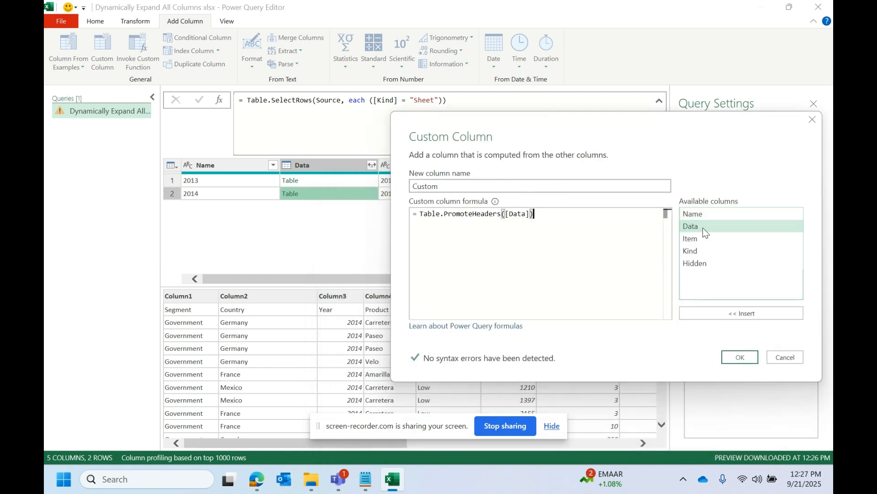
{"action": "left_click", "coordinate": [729, 356]}
Step: Preview the nested 2013 and 2014 tables in the Custom column to check their promoted headers
{"action": "left_click", "coordinate": [610, 185]}
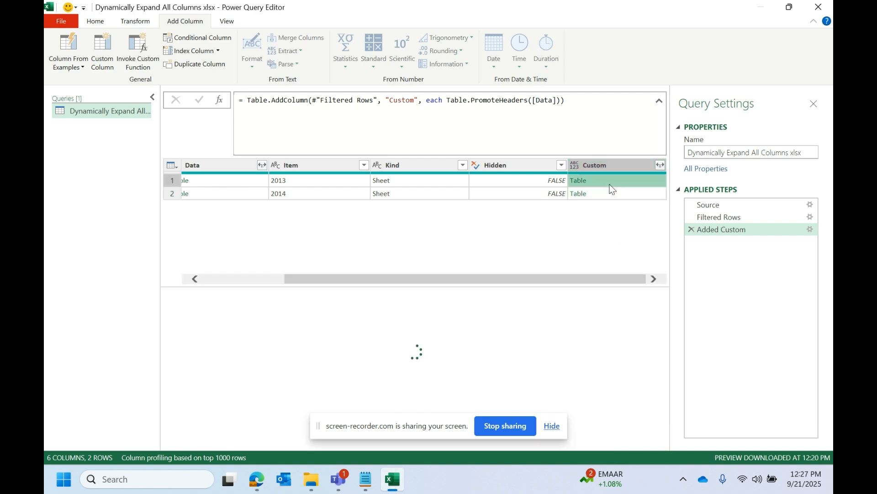
{"action": "left_click", "coordinate": [620, 195]}
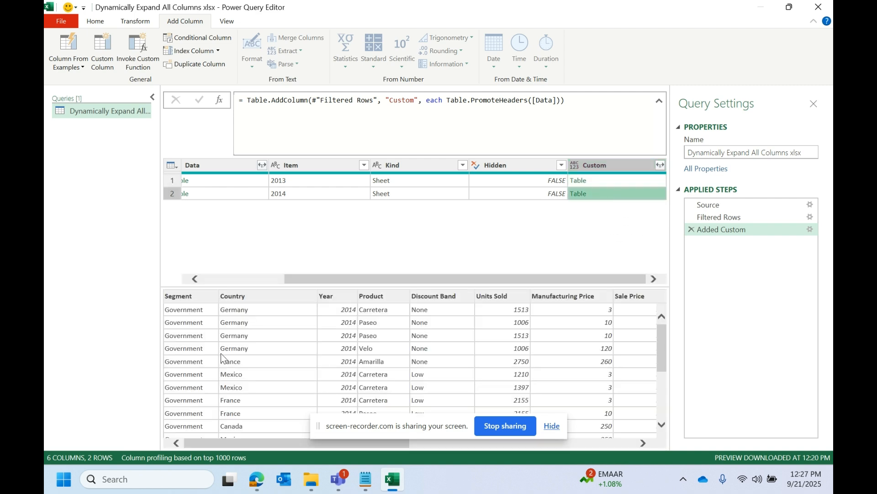
{"action": "left_click", "coordinate": [634, 181]}
Step: Keep only the Name and Custom columns and remove all other columns
{"action": "left_click_drag", "start_coordinate": [550, 280], "coordinate": [345, 301]}
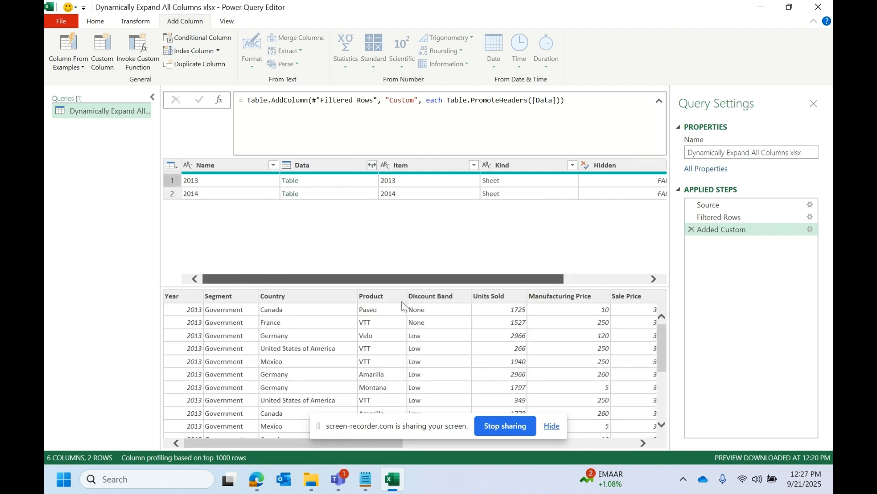
{"action": "left_click", "coordinate": [210, 167]}
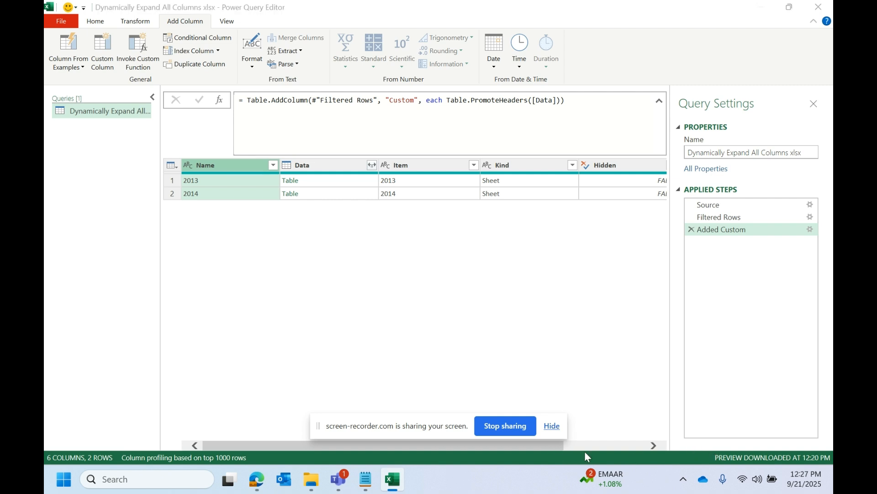
{"action": "left_click_drag", "start_coordinate": [231, 445], "coordinate": [386, 445]}
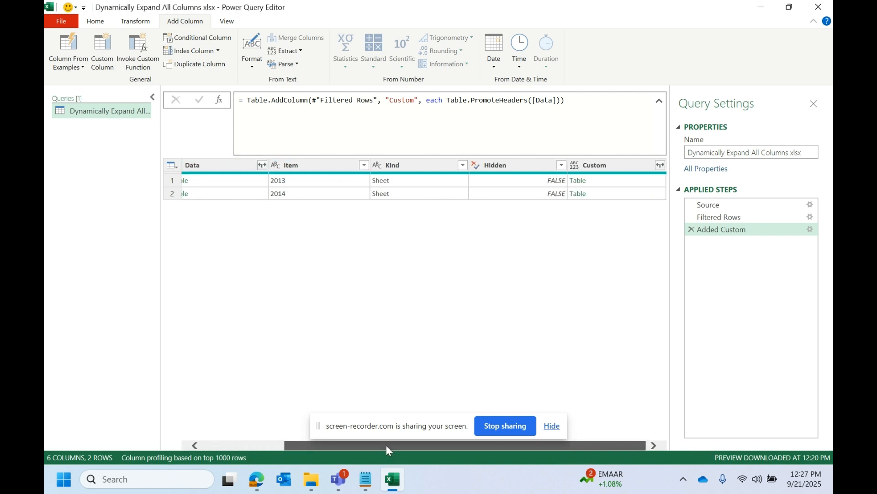
{"action": "left_click", "coordinate": [593, 169]}
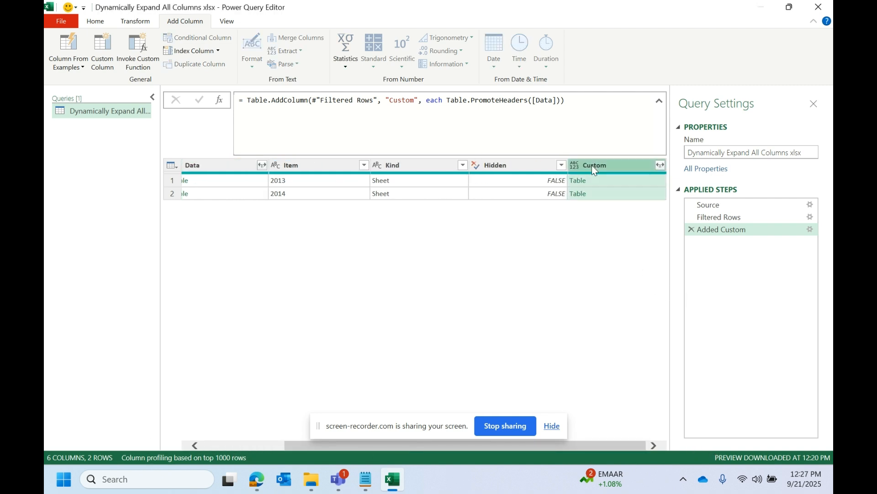
{"action": "left_click_drag", "start_coordinate": [626, 446], "coordinate": [465, 464]}
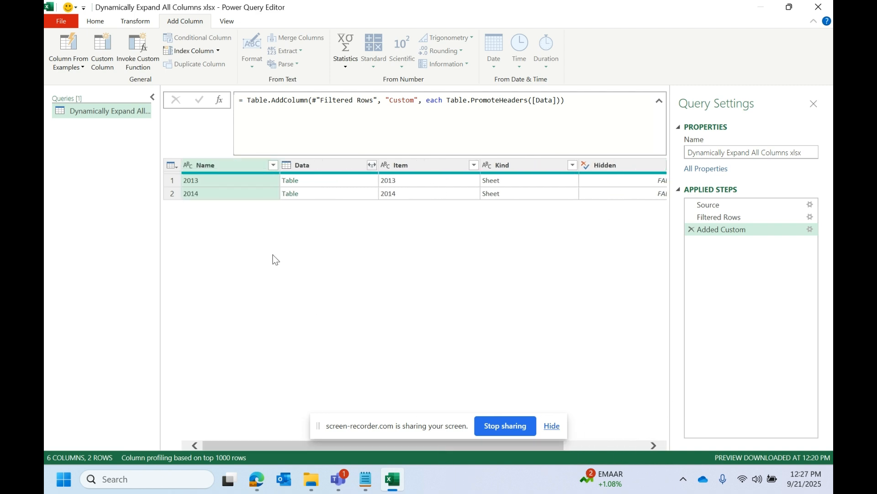
{"action": "right_click", "coordinate": [229, 163]}
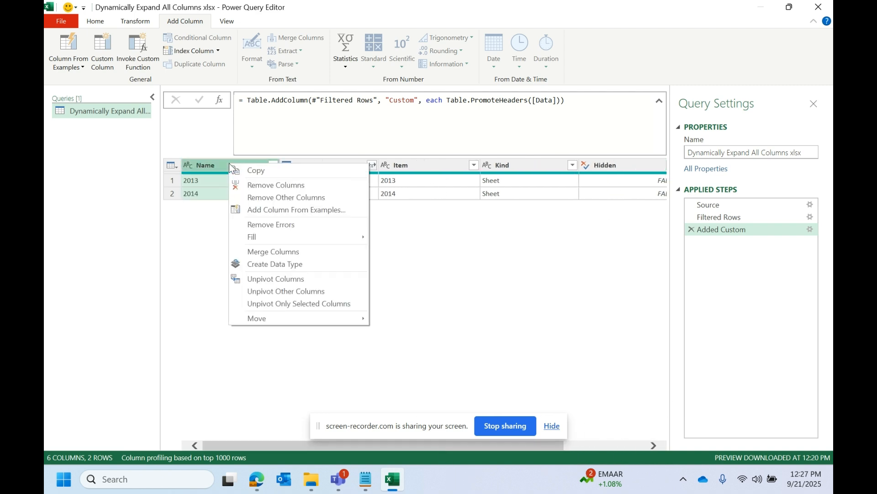
{"action": "left_click", "coordinate": [269, 198]}
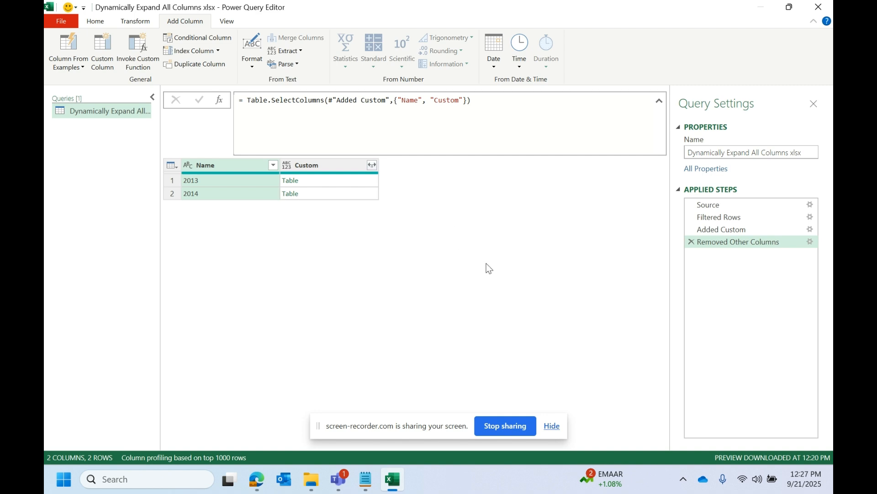
Step: Preview the nested 2013 and 2014 tables alternately in the Custom column and compare their column names and order
{"action": "left_click", "coordinate": [308, 170]}
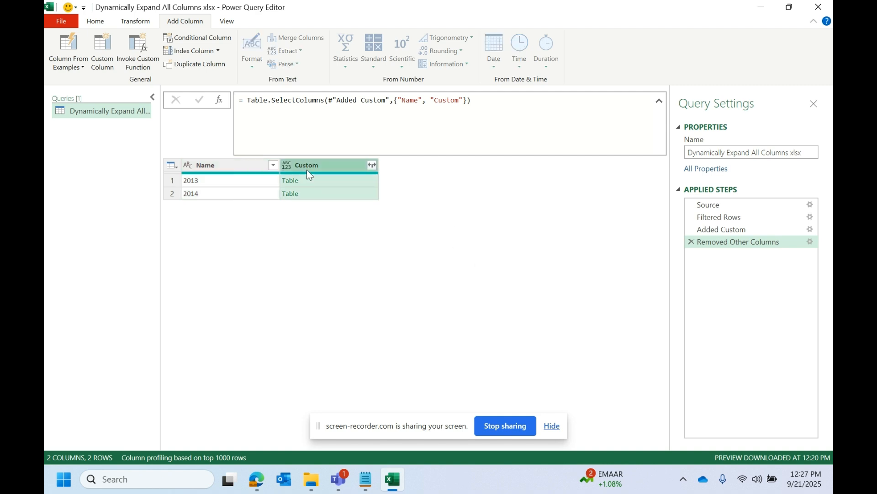
{"action": "left_click", "coordinate": [323, 192]}
{"action": "key", "text": "Left"}
{"action": "key", "text": "Right"}
{"action": "key", "text": "Left"}
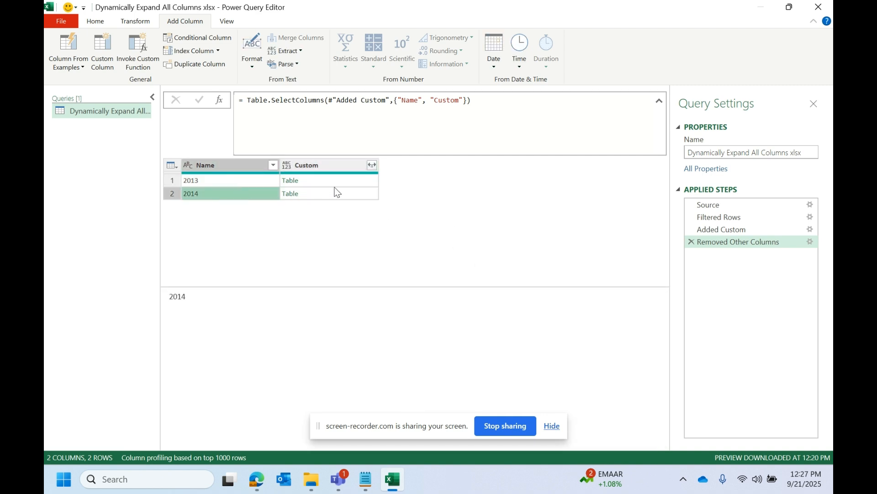
{"action": "left_click", "coordinate": [333, 185]}
{"action": "left_click", "coordinate": [319, 190]}
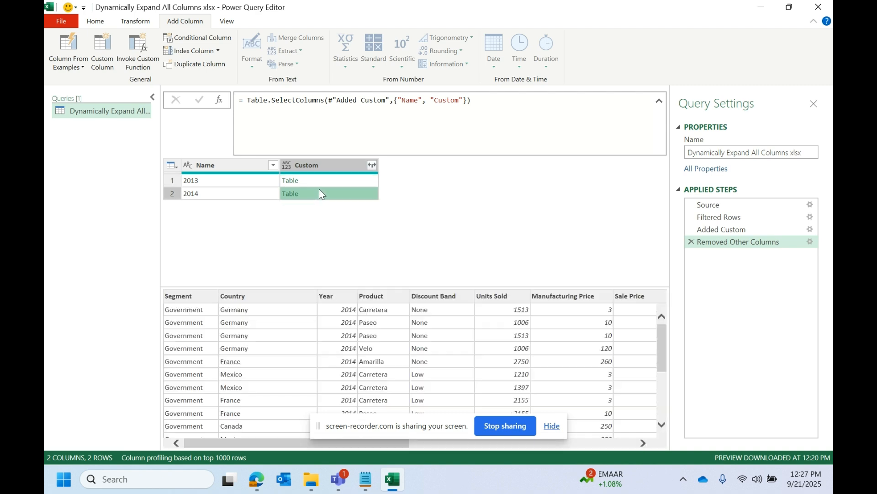
{"action": "left_click", "coordinate": [325, 181]}
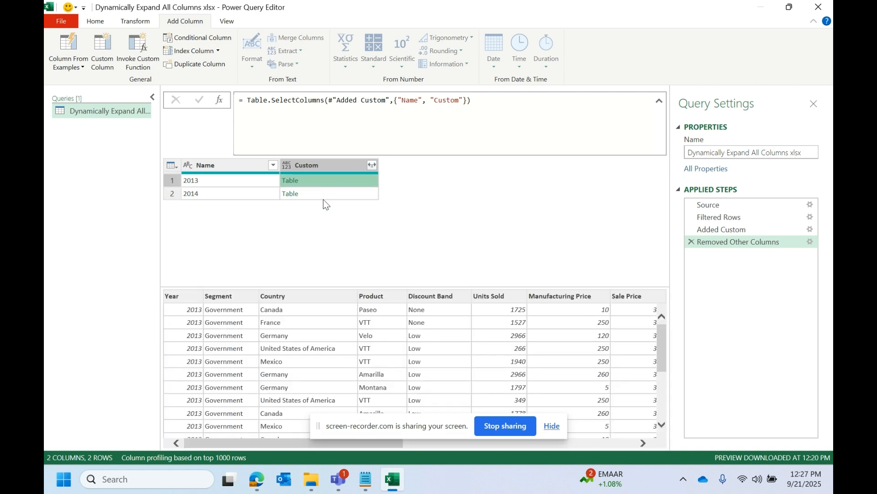
{"action": "left_click", "coordinate": [323, 197]}
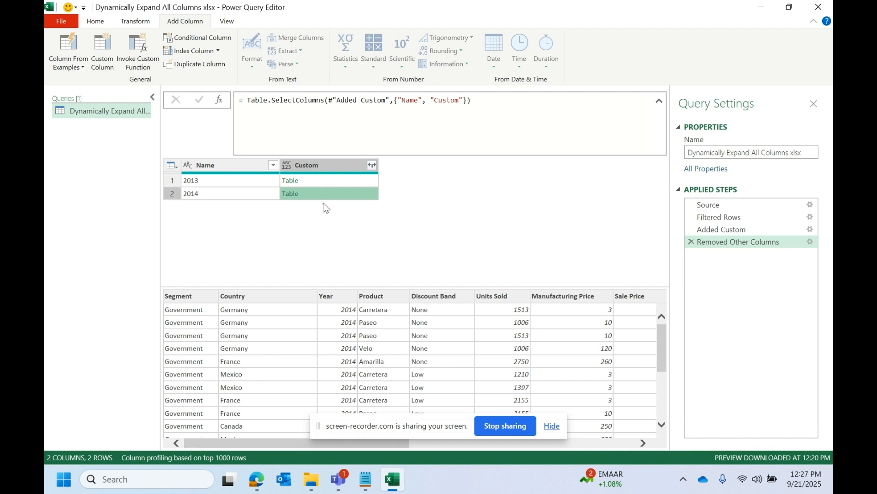
{"action": "left_click", "coordinate": [338, 183]}
{"action": "left_click", "coordinate": [331, 194]}
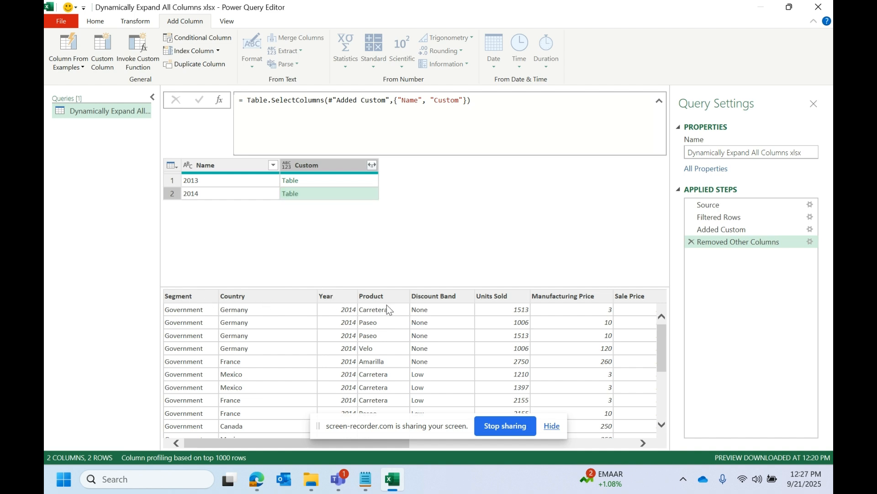
{"action": "left_click", "coordinate": [325, 180]}
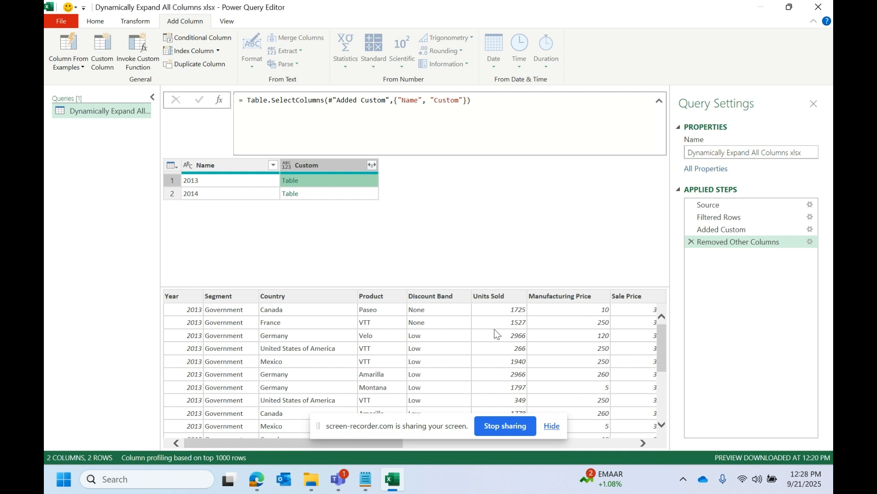
{"action": "left_click", "coordinate": [339, 192]}
{"action": "left_click", "coordinate": [339, 182]}
{"action": "left_click", "coordinate": [337, 191]}
{"action": "left_click", "coordinate": [338, 183]}
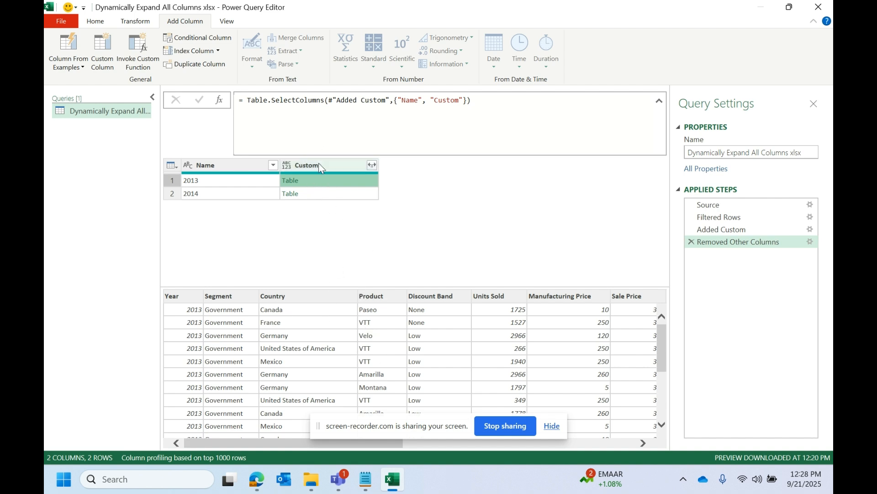
Step: Add a new query step with the formula = Table.Combine(#"Removed Other Columns")
{"action": "left_click", "coordinate": [221, 103]}
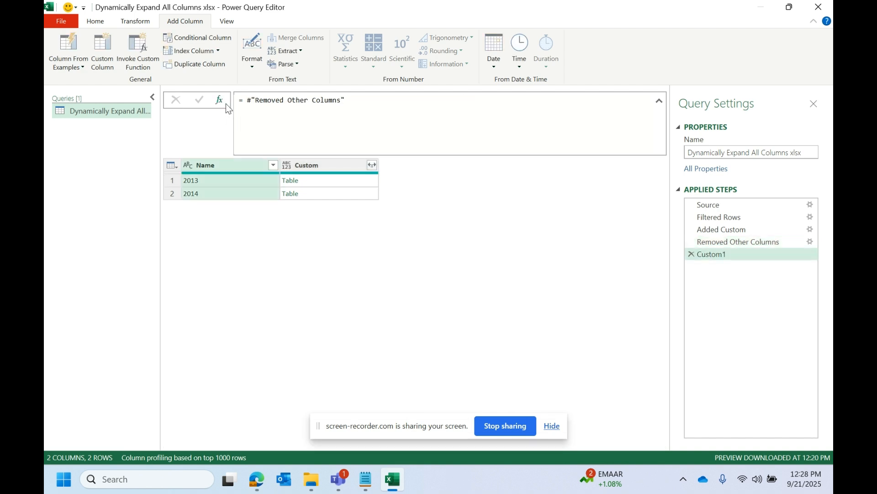
{"action": "type", "text": "tab"}
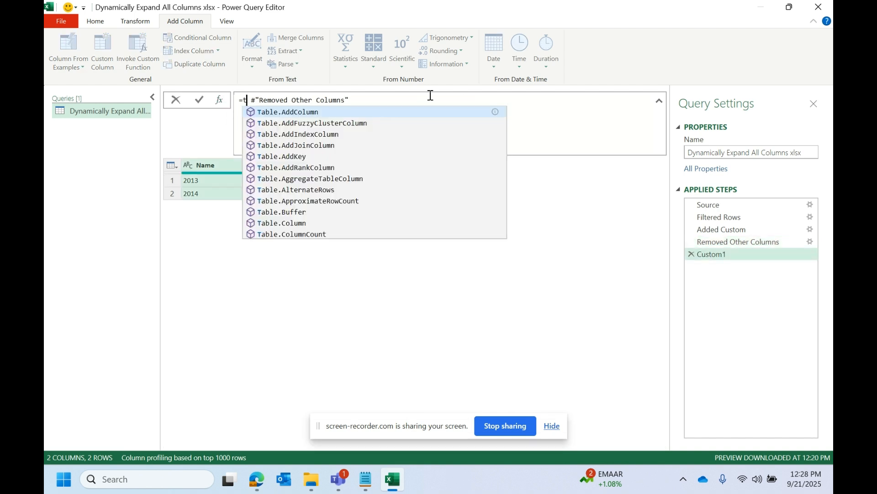
{"action": "type", "text": "le.comb"}
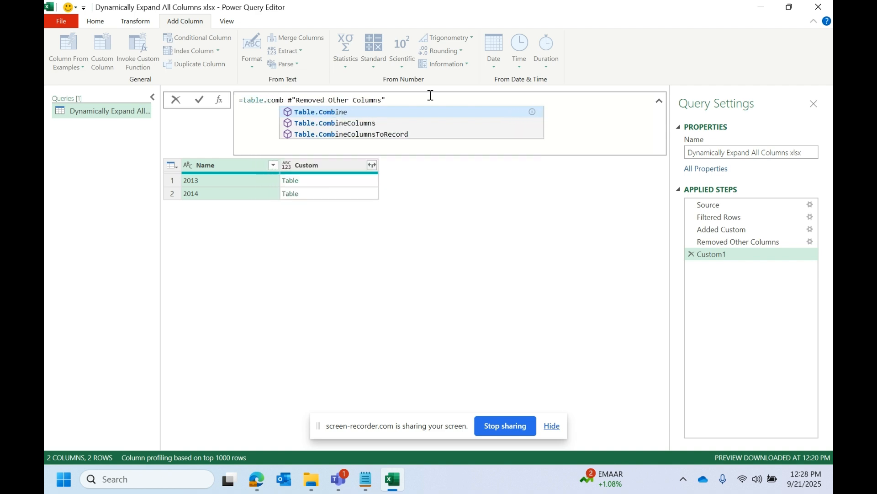
{"action": "left_click", "coordinate": [316, 113]}
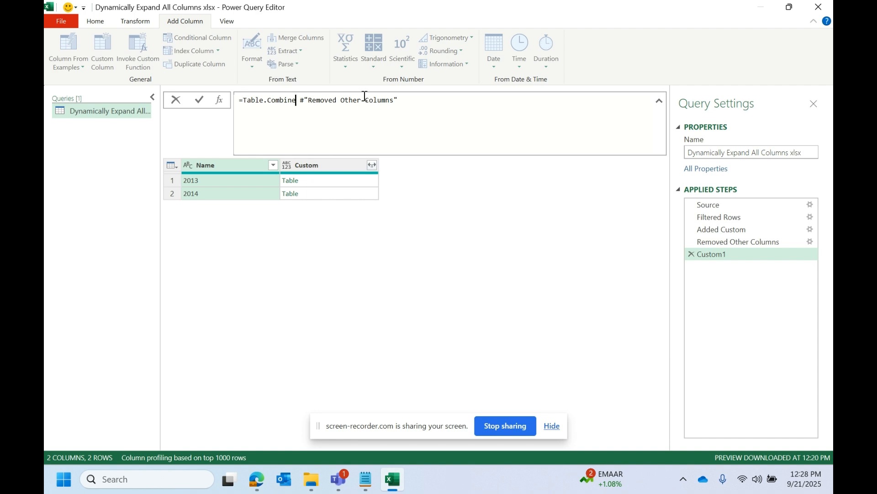
{"action": "key", "text": "Delete"}
{"action": "type", "text": "("}
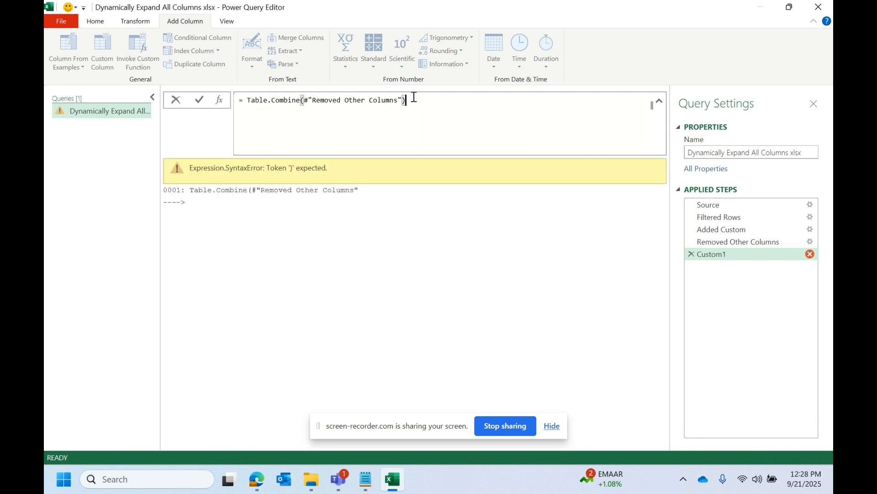
{"action": "key", "text": "Return"}
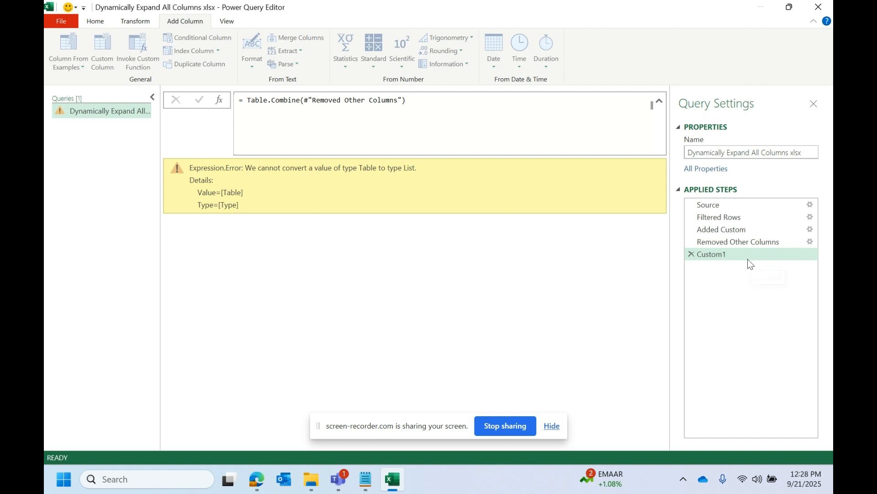
Step: Remove the closing parenthesis from the Table.Combine formula and check the nested-table column's name in the Removed Other Columns step
{"action": "left_click", "coordinate": [332, 99]}
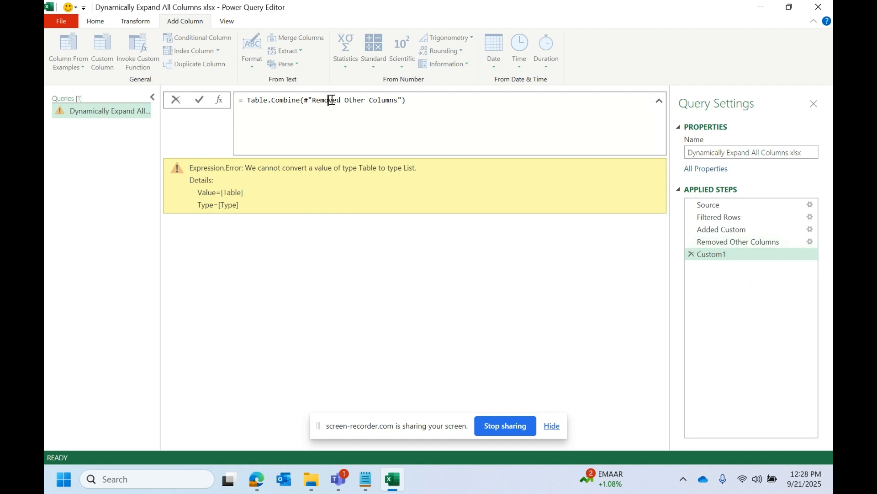
{"action": "left_click", "coordinate": [424, 101]}
{"action": "key", "text": "BackSpace"}
{"action": "left_click", "coordinate": [759, 242]}
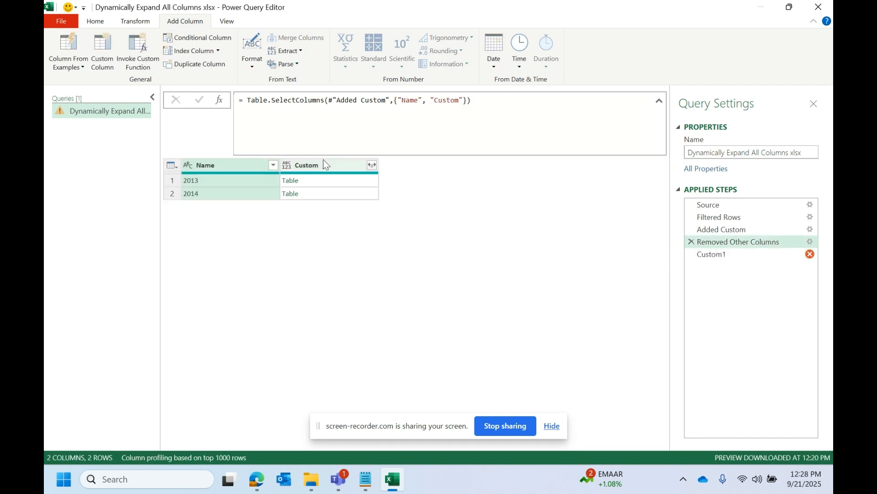
{"action": "left_click", "coordinate": [323, 190]}
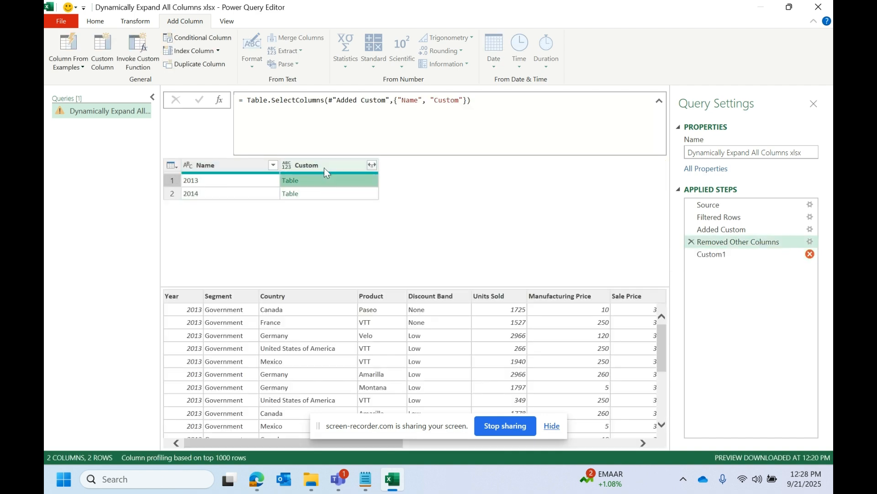
{"action": "left_click", "coordinate": [324, 166]}
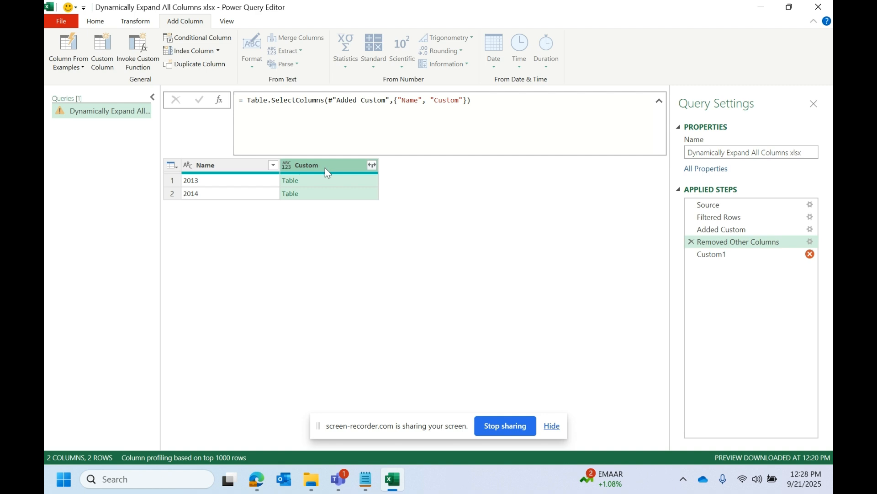
{"action": "double_click", "coordinate": [326, 162]}
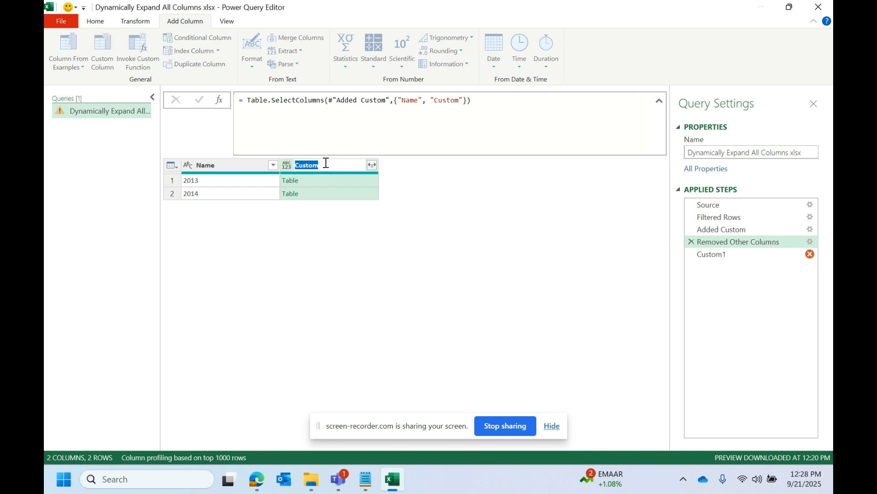
{"action": "key", "text": "Escape"}
Step: Complete the Custom1 step's formula as = Table.Combine(#"Removed Other Columns"[Custom])
{"action": "left_click", "coordinate": [743, 253]}
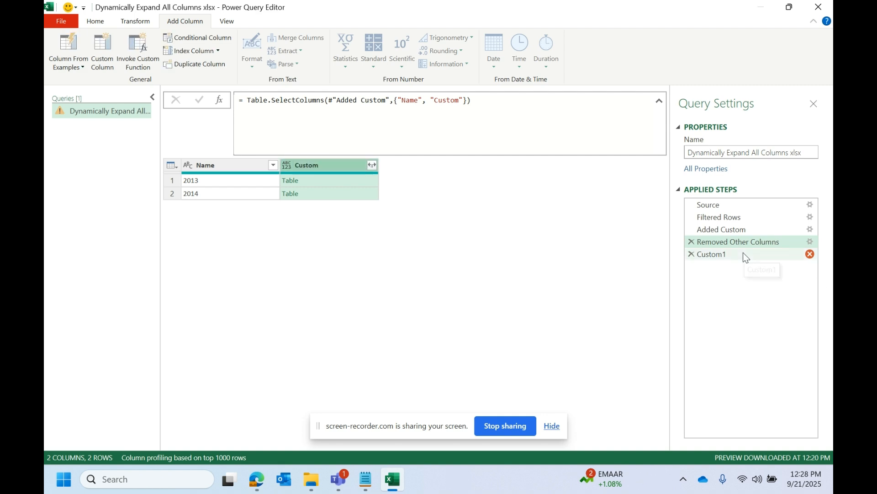
{"action": "left_click", "coordinate": [440, 117]}
{"action": "type", "text": "["}
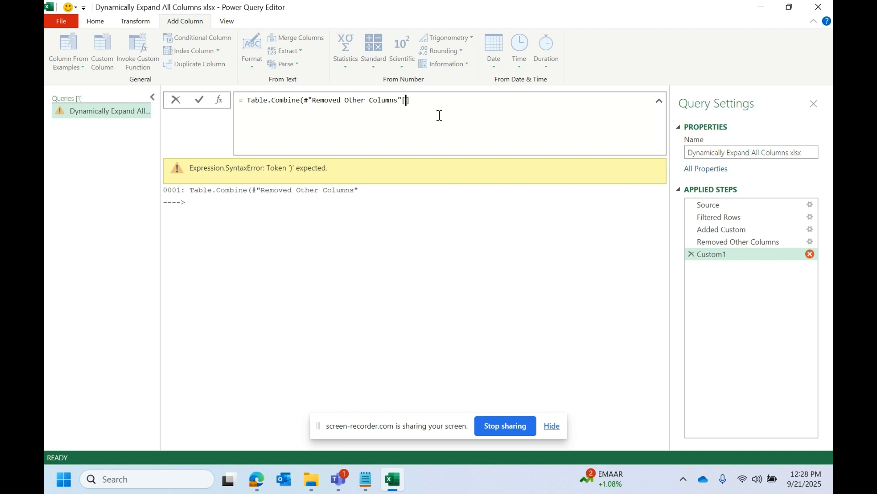
{"action": "type", "text": "Custom])"}
{"action": "left_click_drag", "start_coordinate": [410, 102], "coordinate": [435, 100]}
{"action": "left_click", "coordinate": [431, 100]}
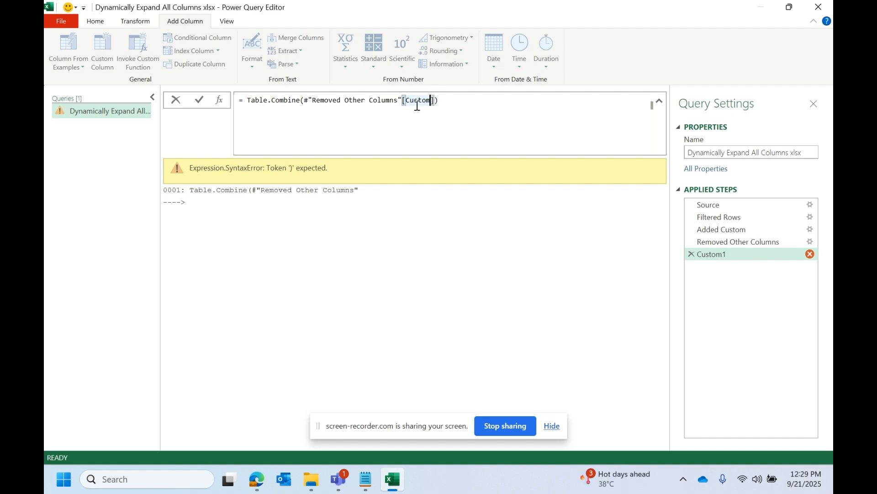
{"action": "left_click", "coordinate": [430, 254]}
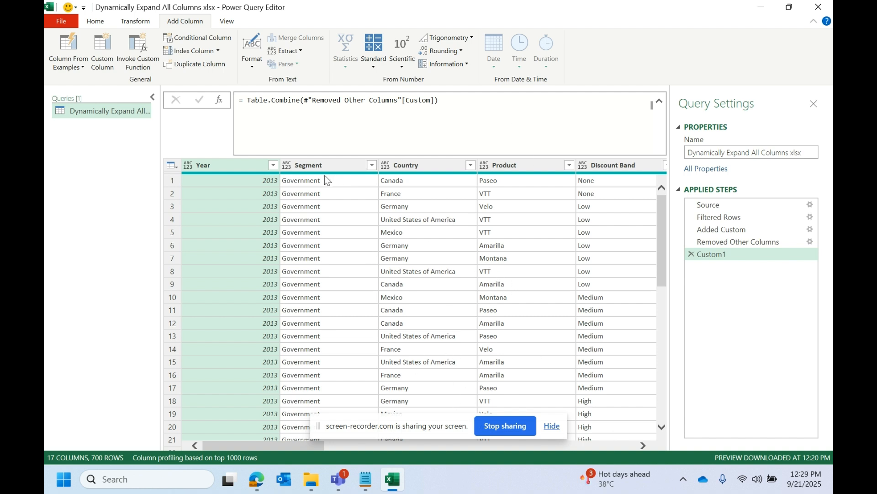
Step: Wrap the combine formula in Table.ColumnNames so it reads = Table.ColumnNames( Table.Combine(#"Removed Other Columns"[Custom]))
{"action": "left_click", "coordinate": [247, 100]}
{"action": "key", "text": "Left"}
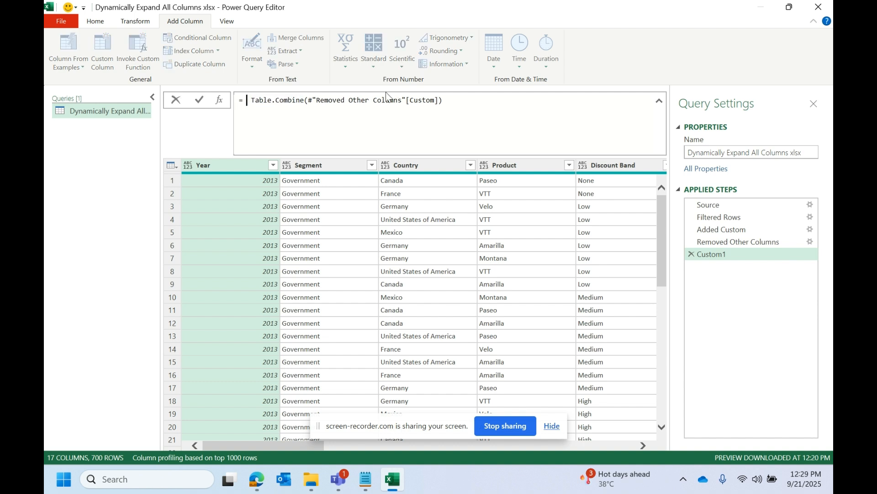
{"action": "type", "text": "colum"}
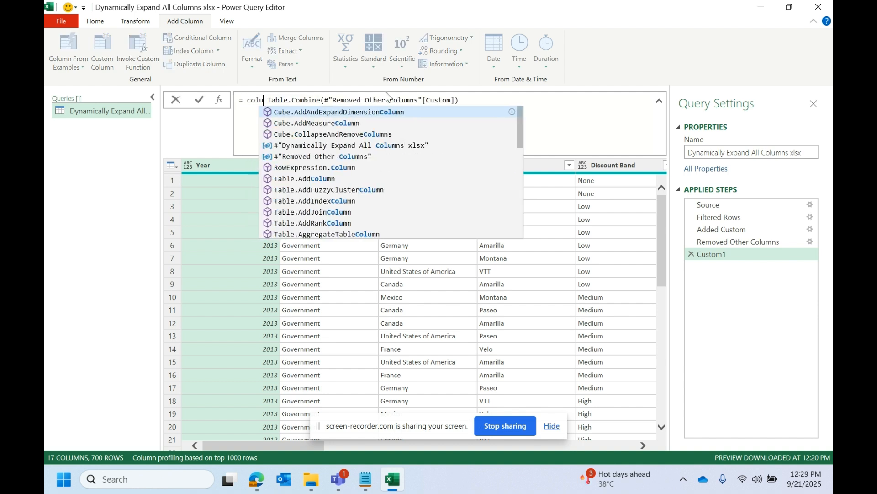
{"action": "type", "text": "nsnam"}
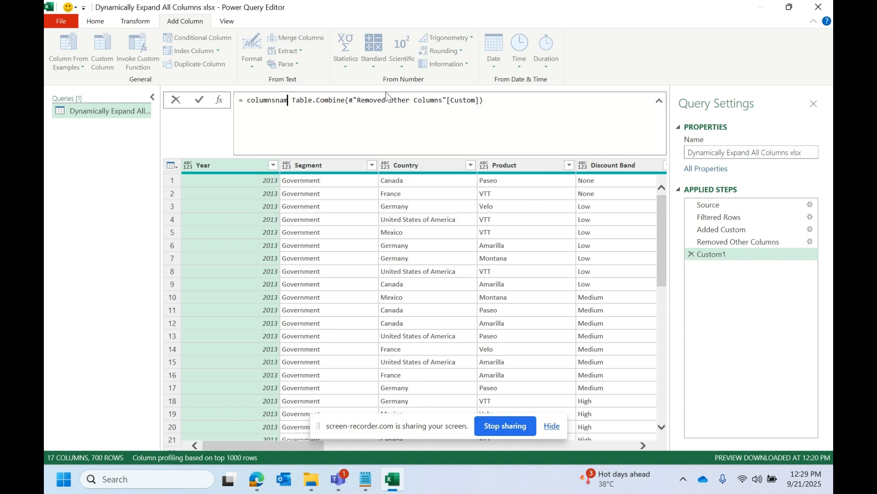
{"action": "key", "text": "BackSpace"}
{"action": "key", "text": "BackSpace"}
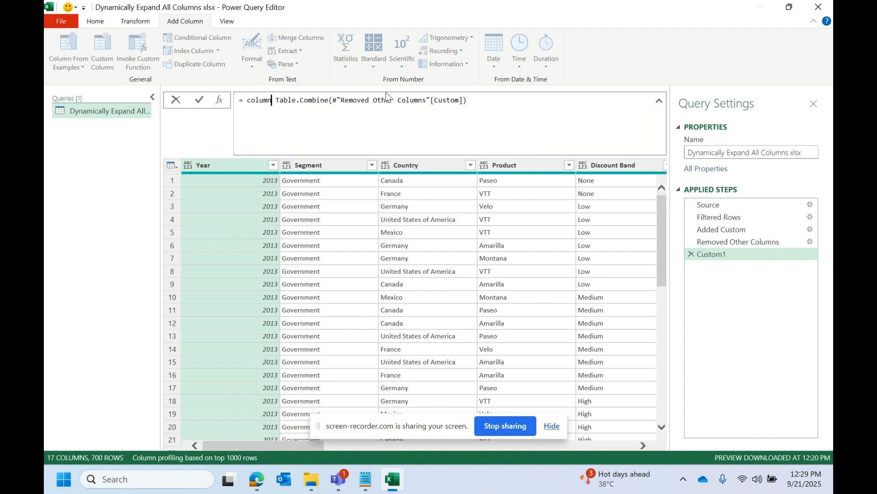
{"action": "type", "text": "nam"}
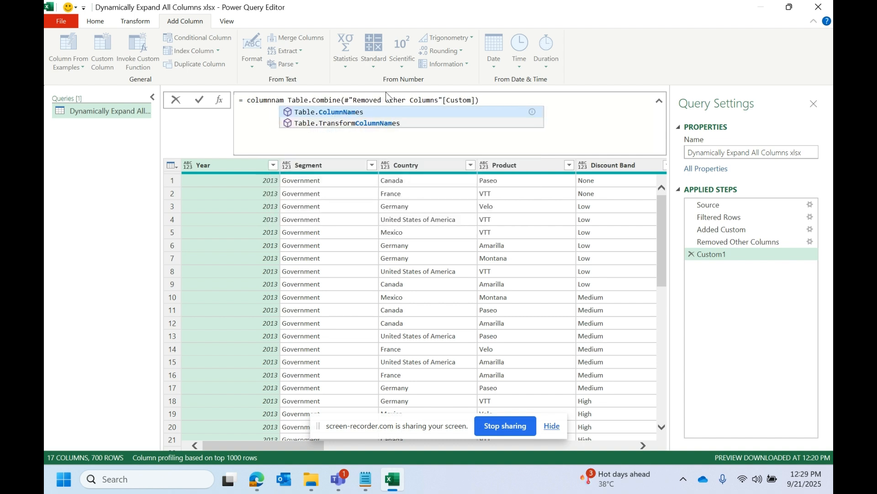
{"action": "left_click", "coordinate": [325, 115]}
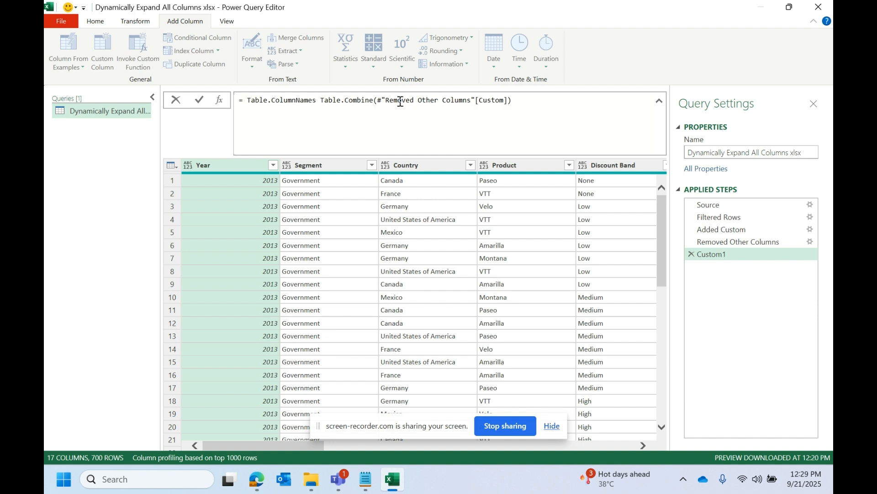
{"action": "type", "text": "("}
{"action": "key", "text": "Delete"}
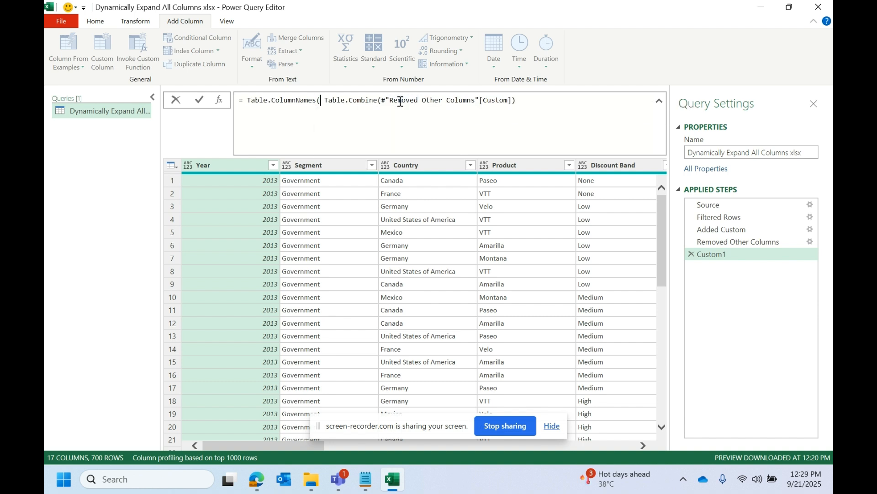
{"action": "left_click", "coordinate": [532, 102]}
{"action": "type", "text": ")"}
{"action": "key", "text": "Return"}
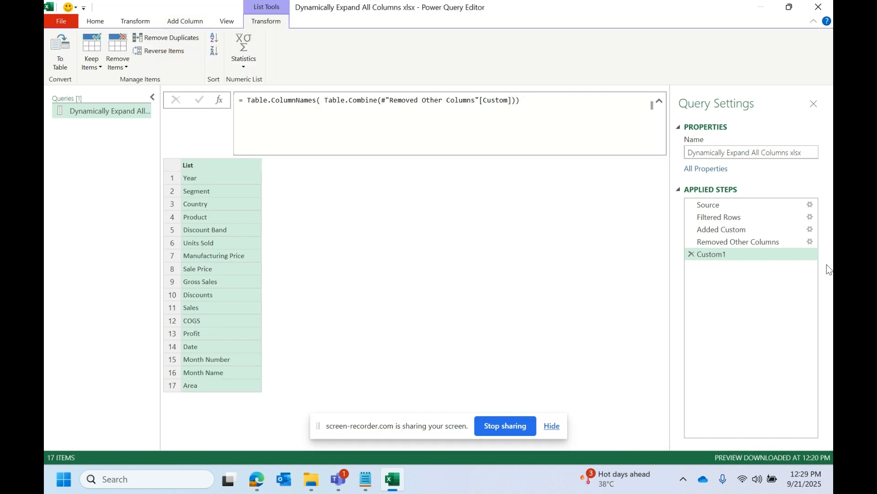
Step: Preview the nested 2013 and 2014 tables in the Removed Other Columns step and compare them with the column-name list
{"action": "left_click", "coordinate": [745, 242]}
{"action": "left_click", "coordinate": [730, 252]}
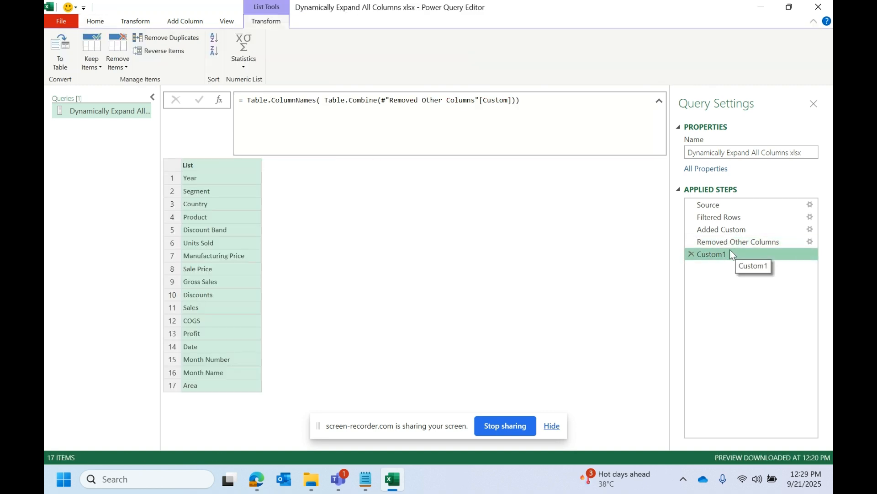
{"action": "left_click", "coordinate": [734, 243]}
{"action": "left_click", "coordinate": [348, 185]}
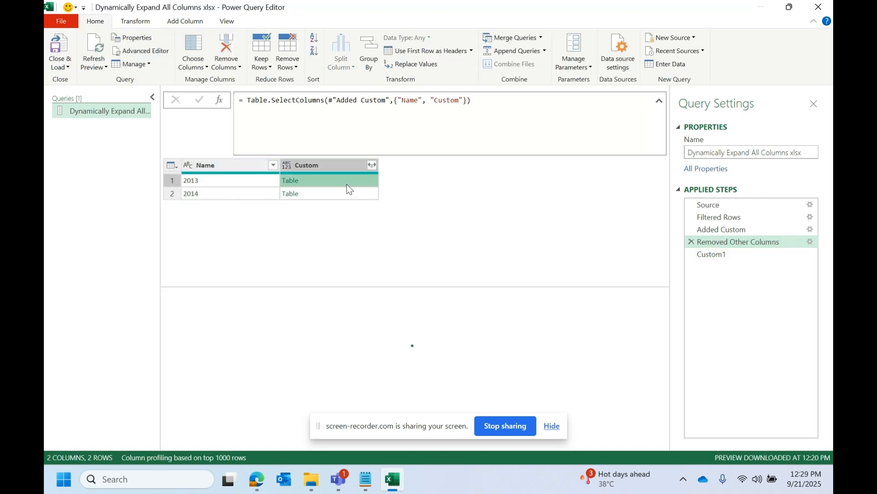
{"action": "left_click", "coordinate": [339, 194]}
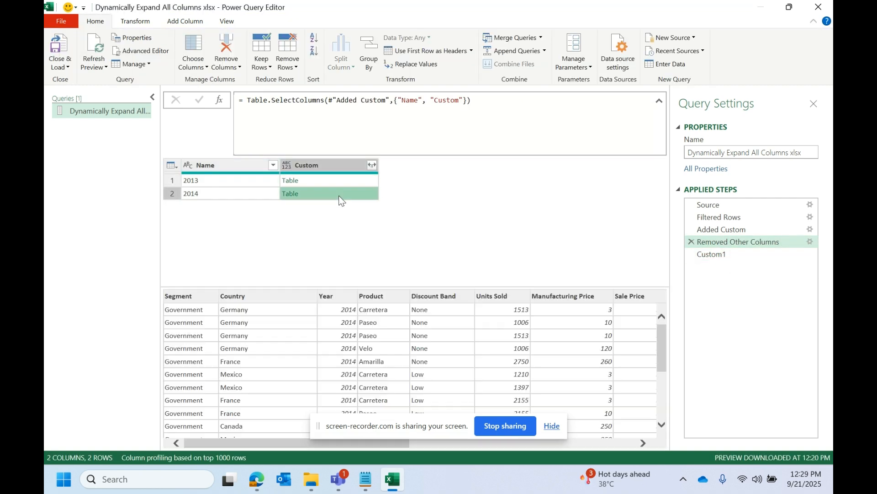
{"action": "left_click", "coordinate": [714, 256]}
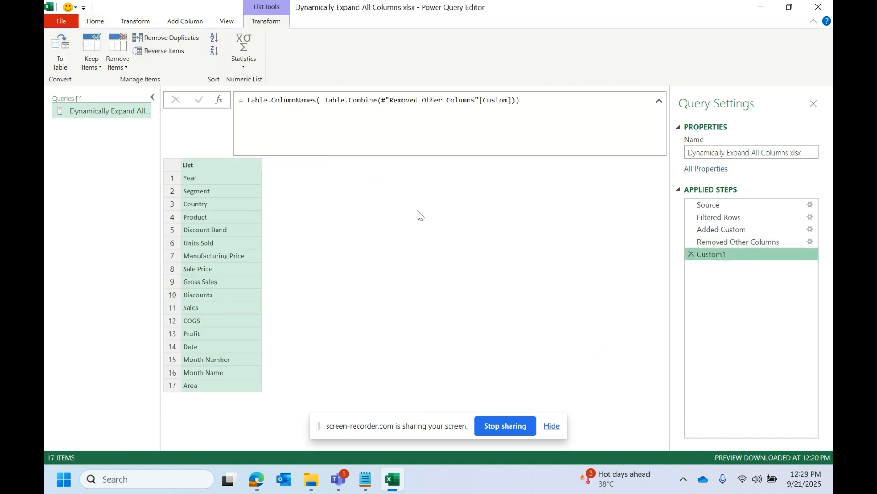
Step: Rename the Custom1 query step, which lists the column names, as Columns
{"action": "right_click", "coordinate": [730, 260]}
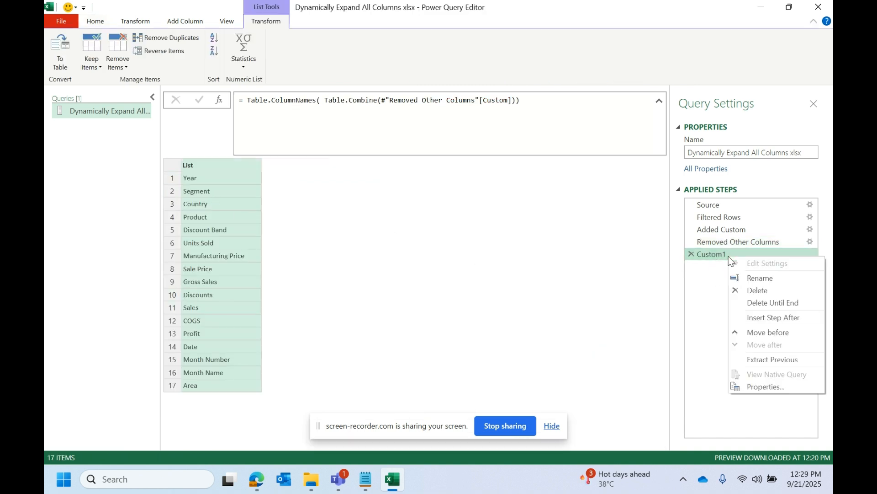
{"action": "left_click", "coordinate": [768, 276]}
{"action": "type", "text": "C"}
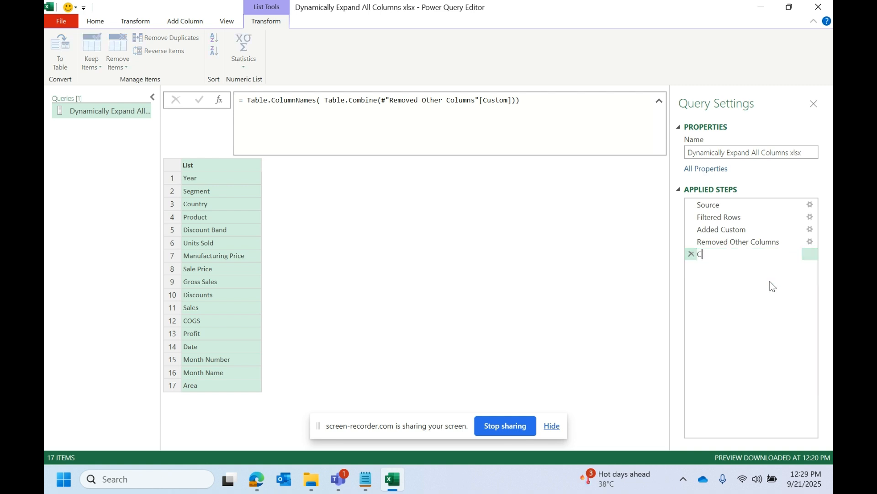
{"action": "key", "text": "Caps_Lock"}
{"action": "type", "text": "olumns"}
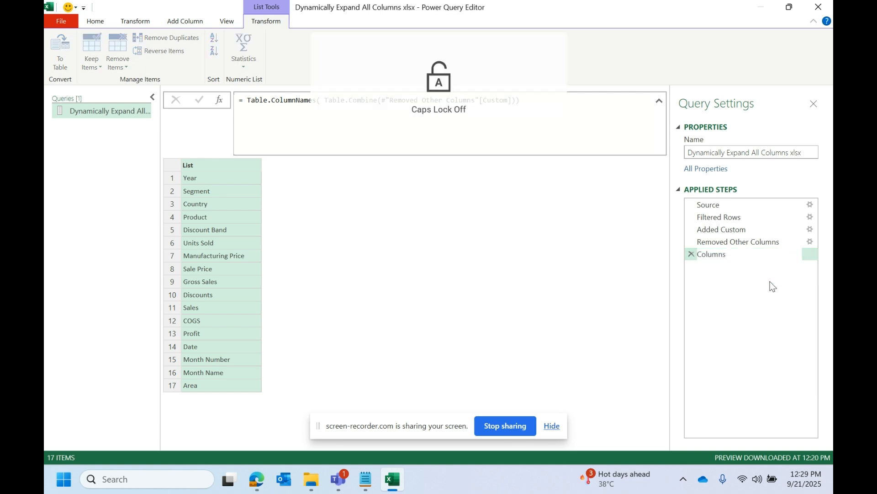
{"action": "key", "text": "Return"}
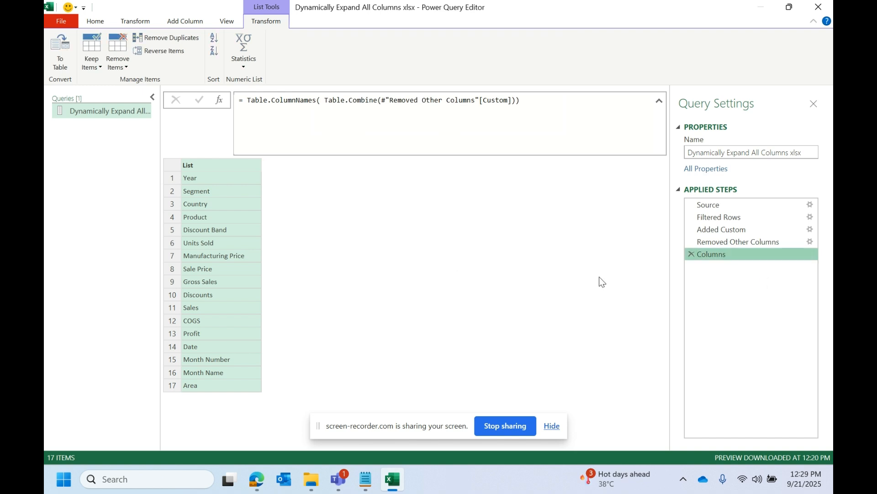
Step: Add a new query step after Columns with the formula = #"Removed Other Columns" to bring back the nested tables
{"action": "left_click", "coordinate": [725, 241]}
{"action": "left_click", "coordinate": [734, 242]}
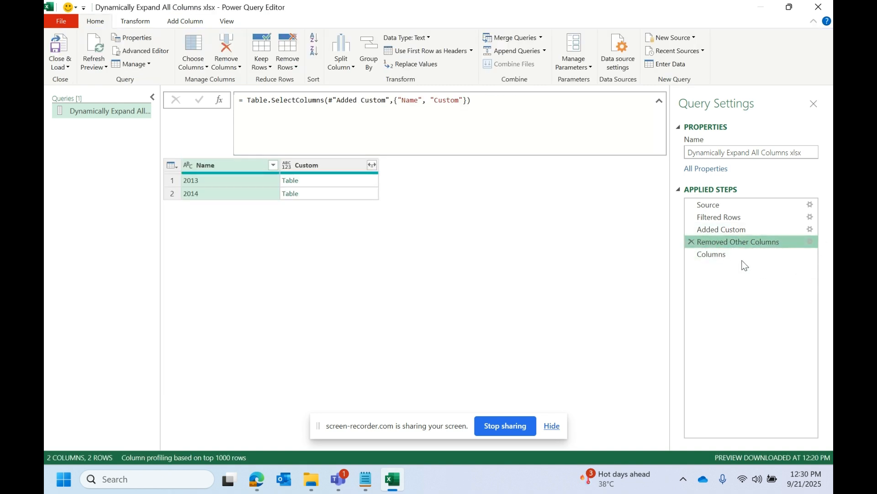
{"action": "left_click", "coordinate": [728, 254]}
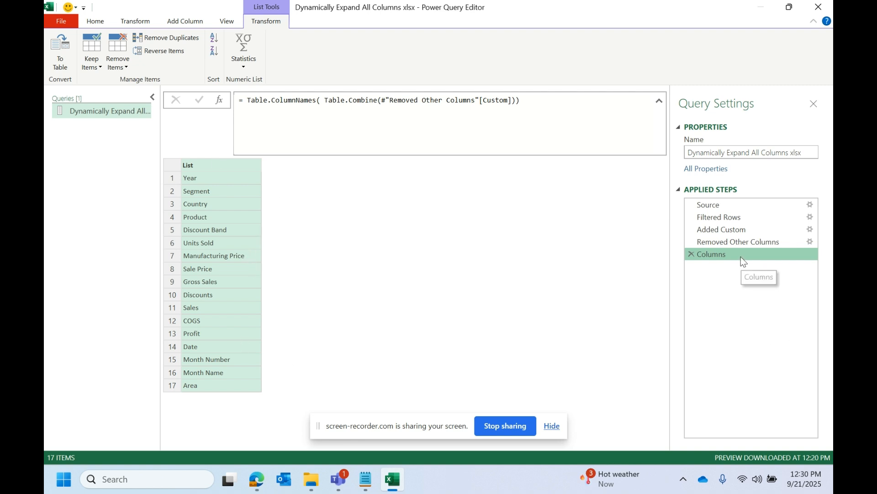
{"action": "left_click", "coordinate": [221, 101]}
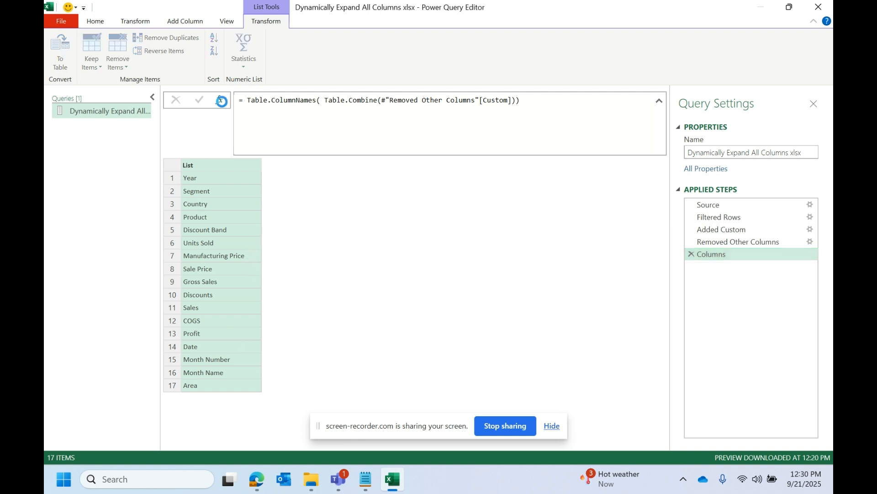
{"action": "double_click", "coordinate": [268, 103]}
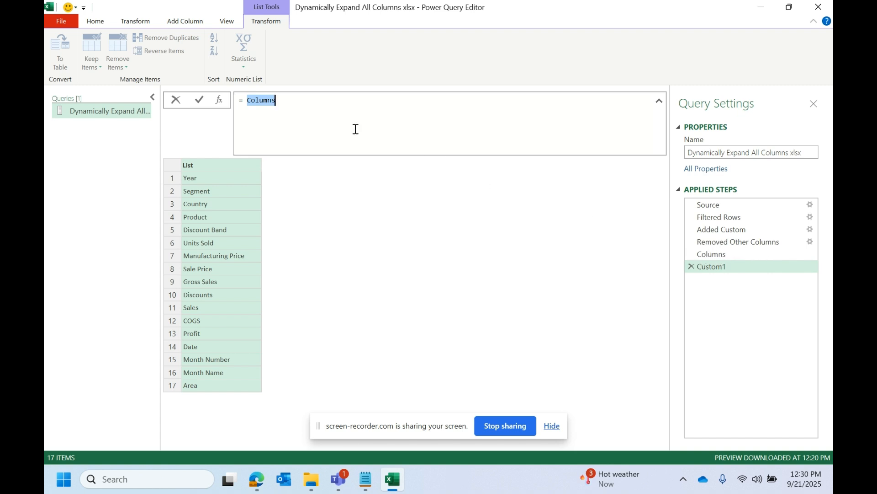
{"action": "type", "text": "removed"}
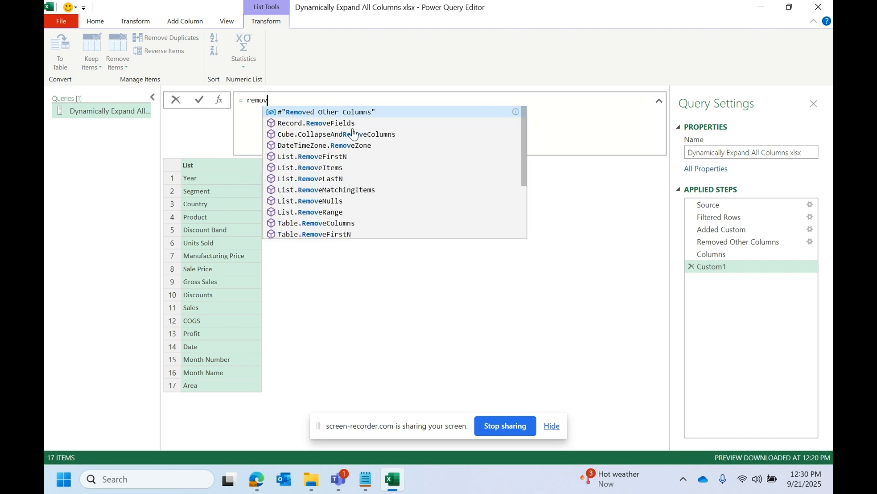
{"action": "left_click", "coordinate": [363, 112]}
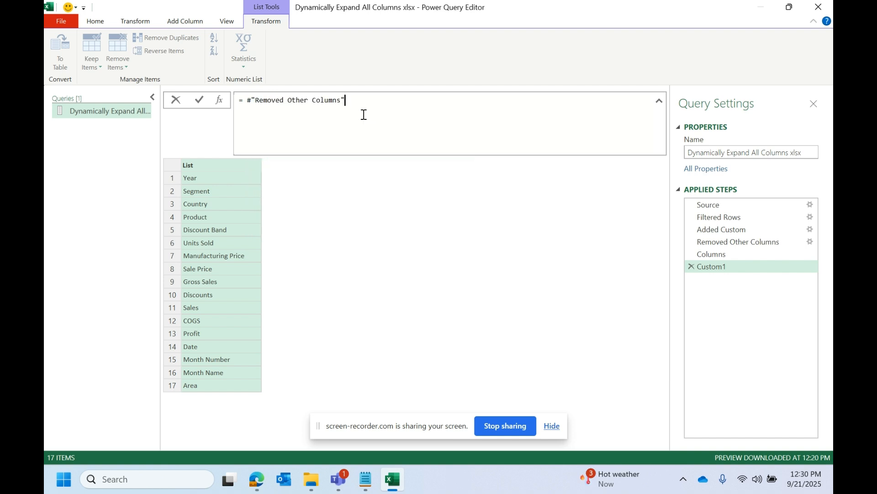
{"action": "key", "text": "Return"}
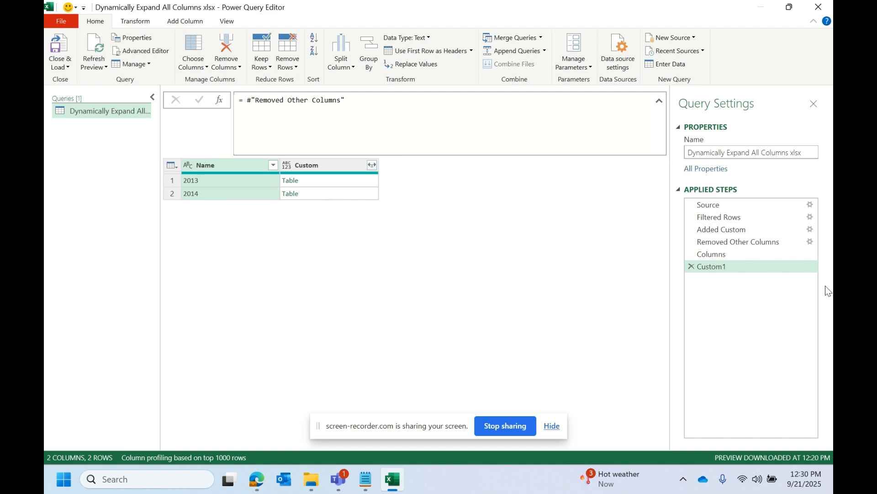
Step: Expand all columns of the nested Custom tables without using the original column name as prefix
{"action": "left_click", "coordinate": [736, 241]}
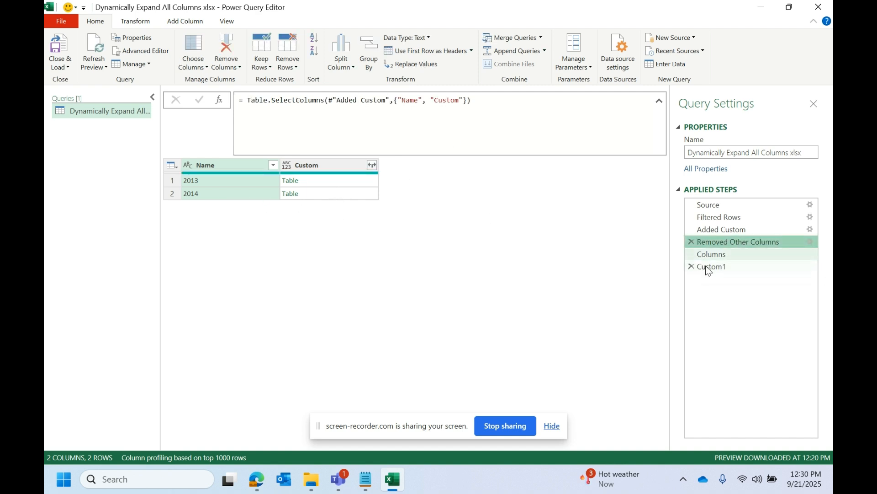
{"action": "left_click", "coordinate": [725, 267]}
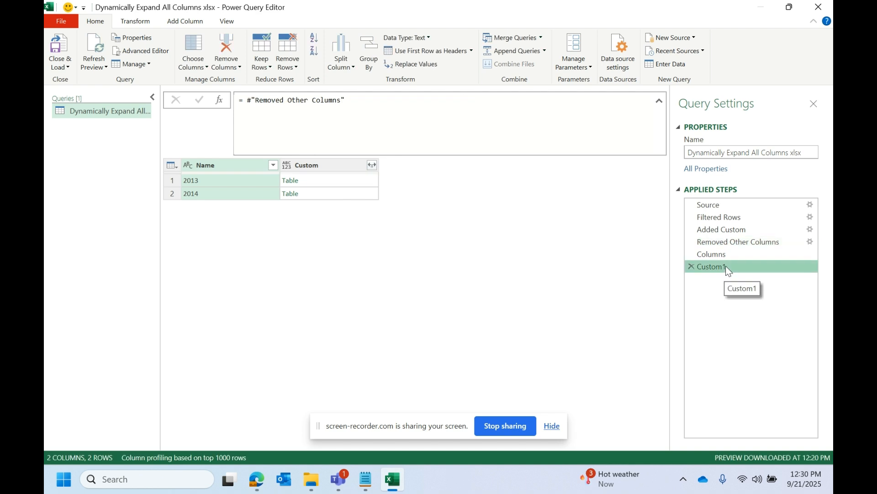
{"action": "left_click", "coordinate": [373, 166]}
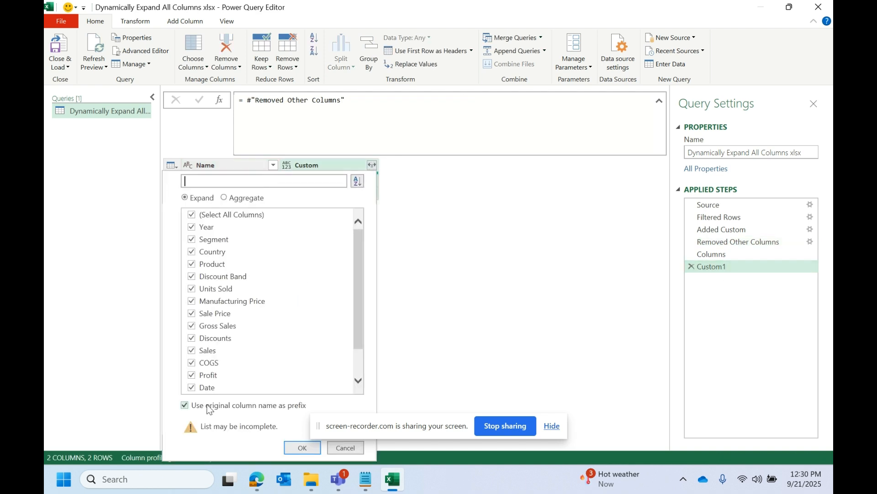
{"action": "left_click", "coordinate": [209, 406]}
{"action": "left_click", "coordinate": [301, 450]}
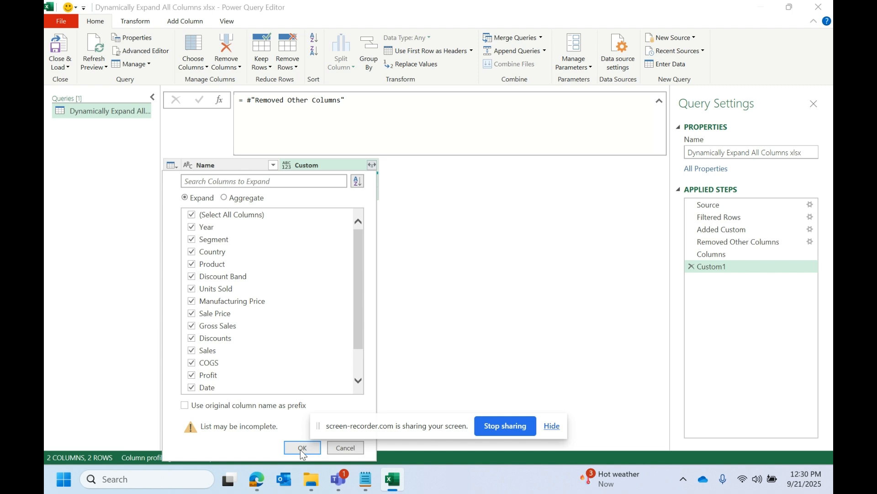
Step: Apply the expansion of all listed columns from the Custom tables and look over the expanded rows
{"action": "left_click_drag", "start_coordinate": [402, 438], "coordinate": [548, 419]}
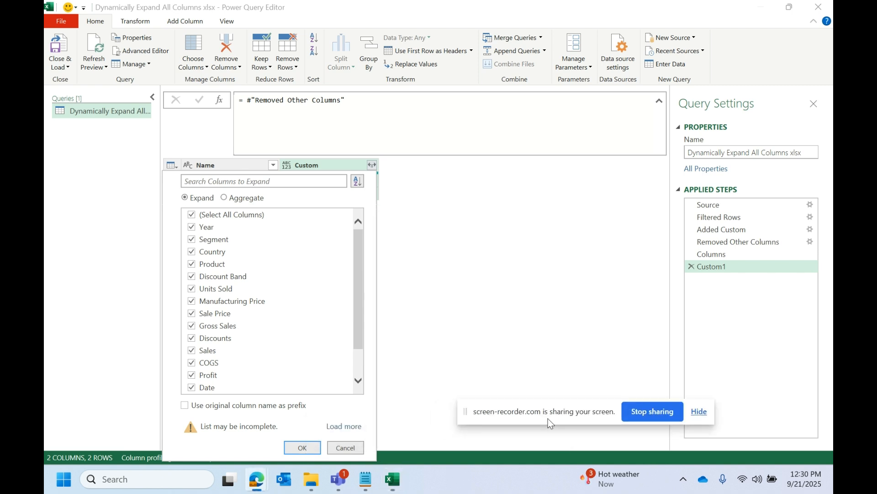
{"action": "left_click", "coordinate": [292, 446]}
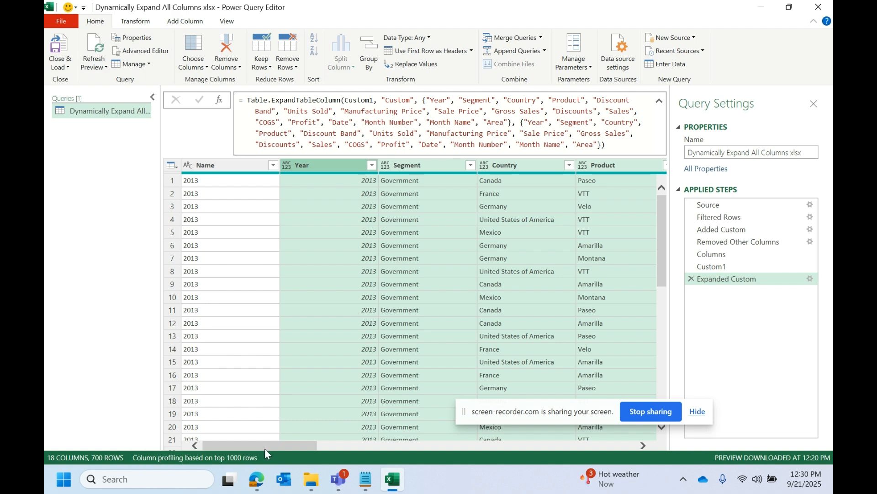
{"action": "left_click_drag", "start_coordinate": [264, 448], "coordinate": [185, 449]}
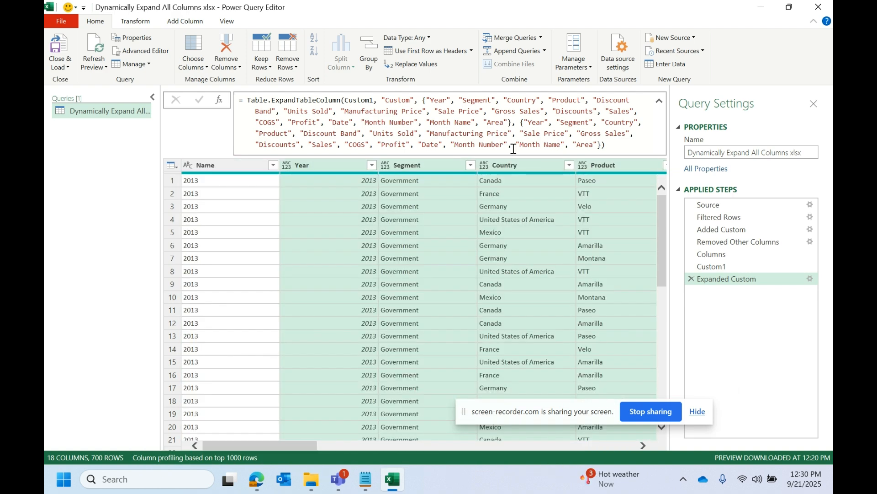
Step: Examine the hard-coded column-name lists in the Table.ExpandTableColumn formula of the Expanded Custom step
{"action": "left_click", "coordinate": [475, 133]}
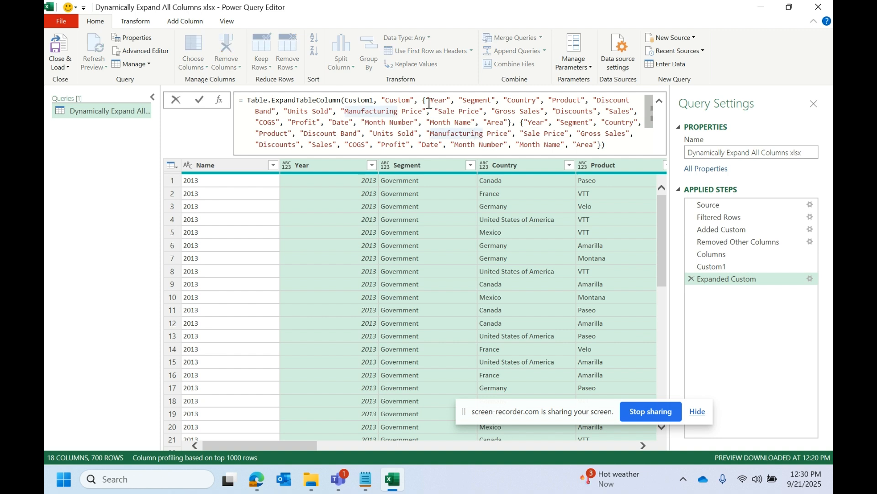
{"action": "left_click_drag", "start_coordinate": [424, 100], "coordinate": [597, 137]}
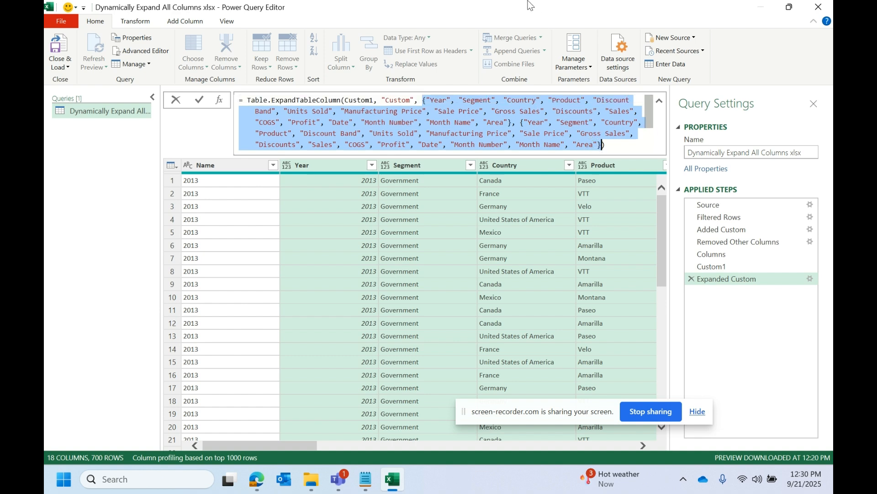
{"action": "left_click_drag", "start_coordinate": [530, 5], "coordinate": [490, 86]}
{"action": "double_click", "coordinate": [487, 81]}
{"action": "left_click", "coordinate": [286, 445]}
{"action": "left_click_drag", "start_coordinate": [269, 446], "coordinate": [227, 423]}
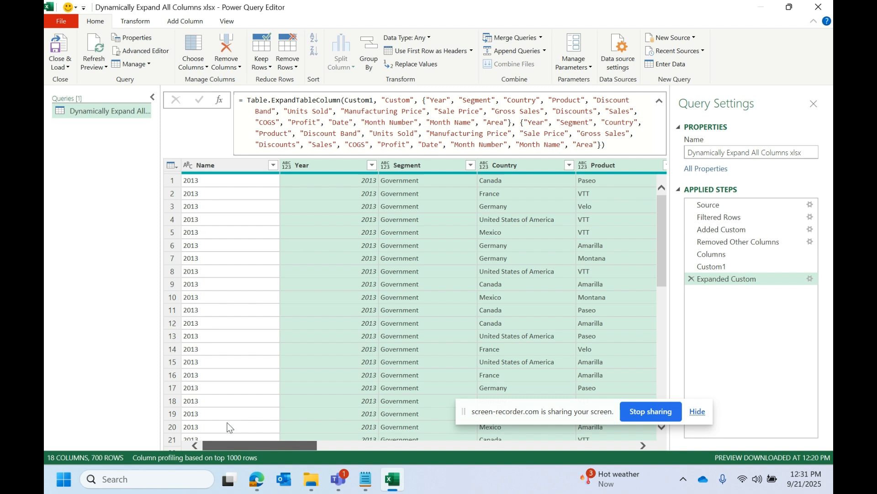
Step: Replace both hard-coded column lists so the formula reads = Table.ExpandTableColumn(Custom1, "Custom", Columns)
{"action": "left_click", "coordinate": [418, 100]}
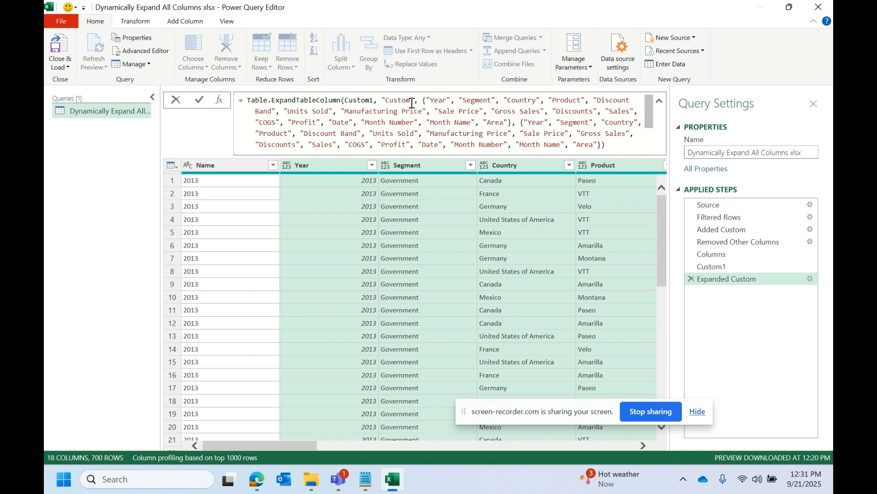
{"action": "left_click", "coordinate": [412, 102]}
{"action": "left_click_drag", "start_coordinate": [422, 101], "coordinate": [610, 136]}
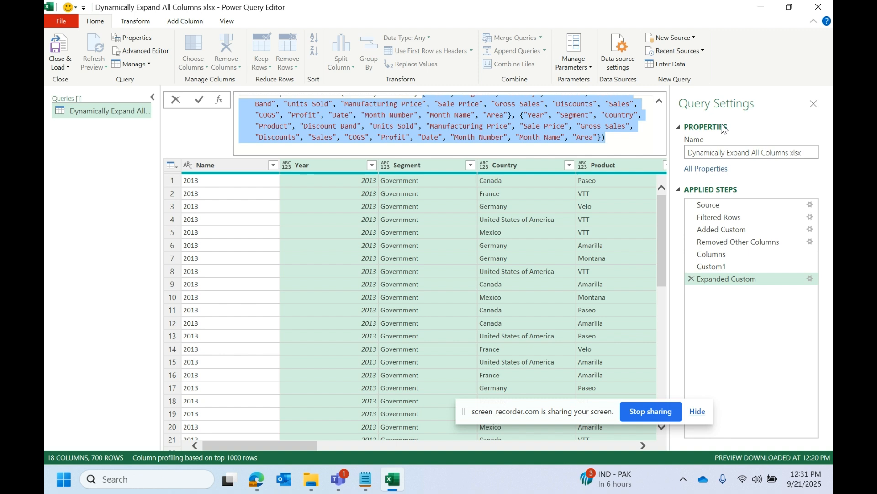
{"action": "key", "text": "BackSpace"}
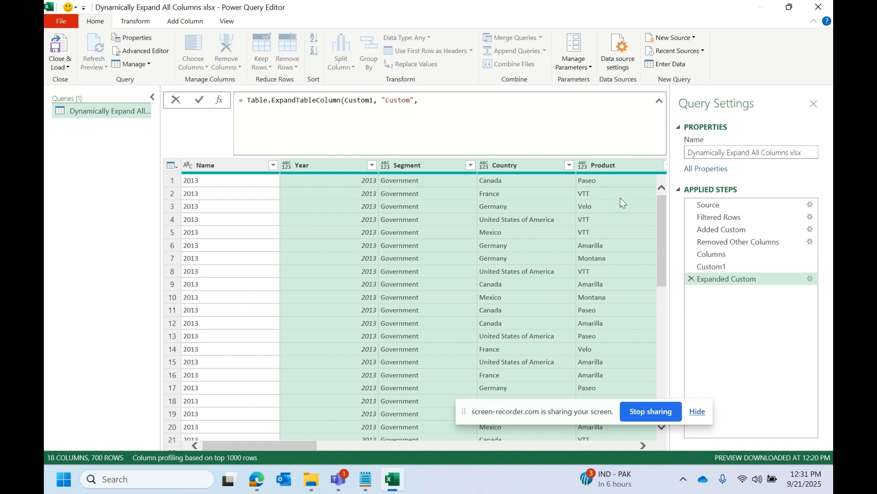
{"action": "type", "text": "col"}
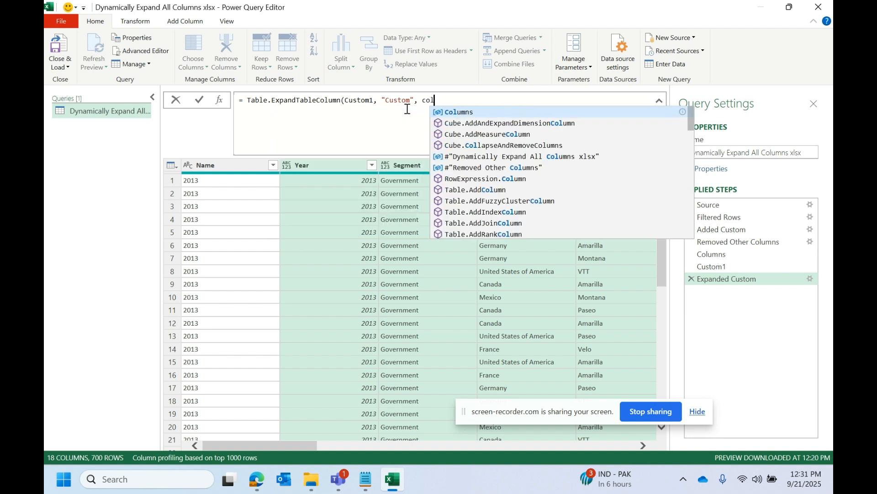
{"action": "left_click", "coordinate": [463, 114]}
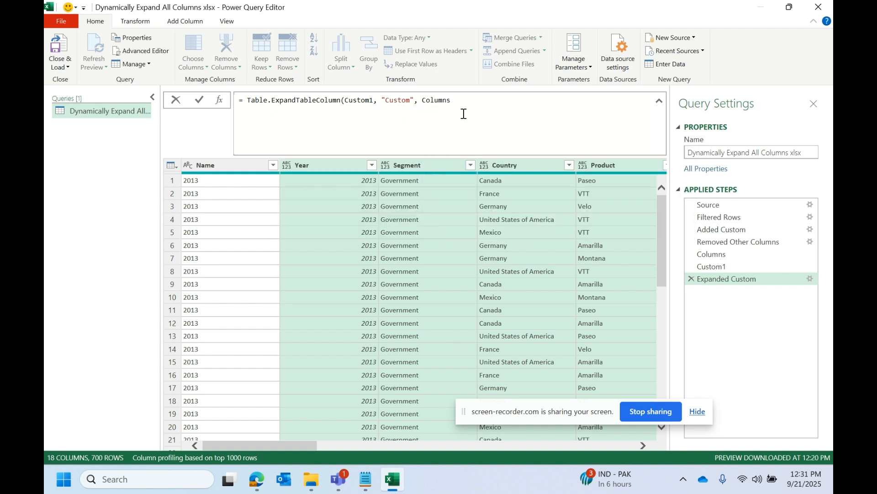
{"action": "type", "text": ")"}
{"action": "key", "text": "Return"}
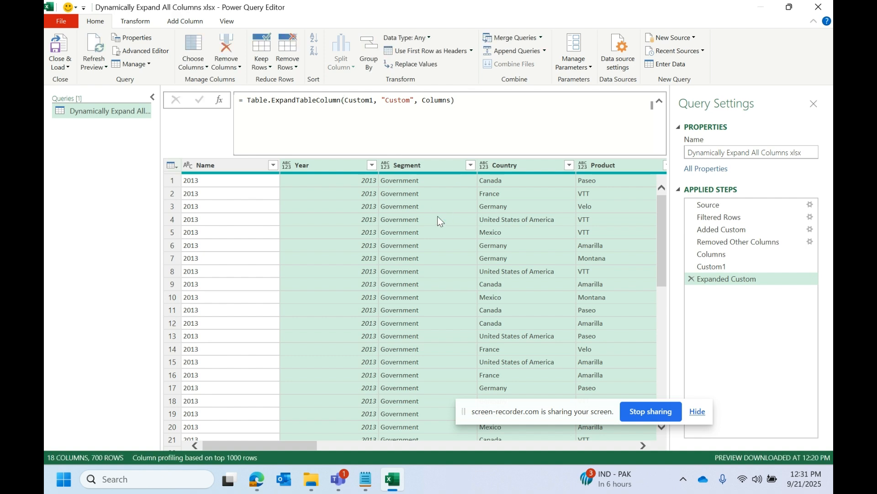
Step: Compare the Columns reference with the Columns step and the nested 2013 table in Removed Other Columns, then return to Expanded Custom
{"action": "mouse_move", "coordinate": [292, 442]}
{"action": "left_mouse_down"}
{"action": "mouse_move", "coordinate": [587, 462]}
{"action": "mouse_move", "coordinate": [519, 468]}
{"action": "mouse_move", "coordinate": [282, 456]}
{"action": "left_mouse_up"}
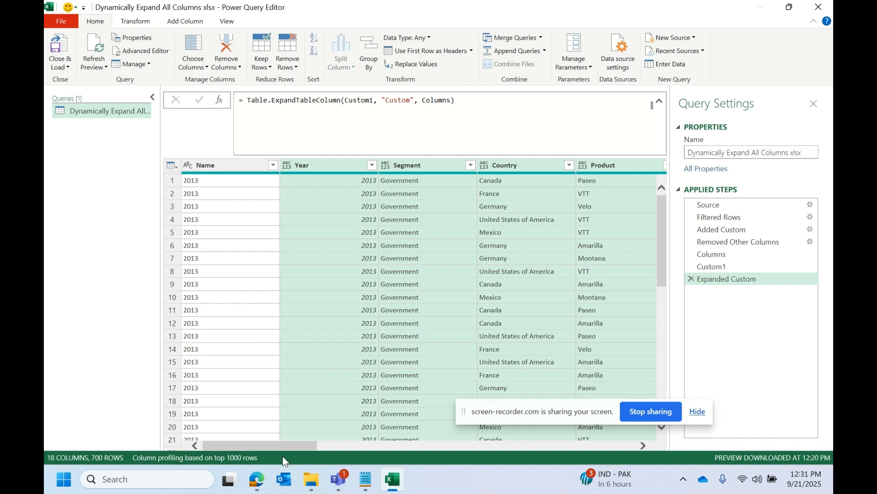
{"action": "double_click", "coordinate": [433, 99]}
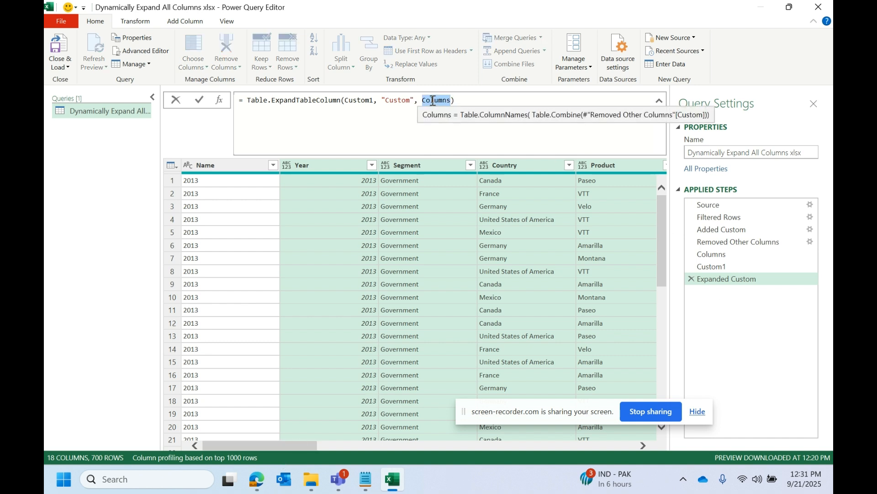
{"action": "left_click", "coordinate": [720, 255]}
{"action": "left_click", "coordinate": [728, 241]}
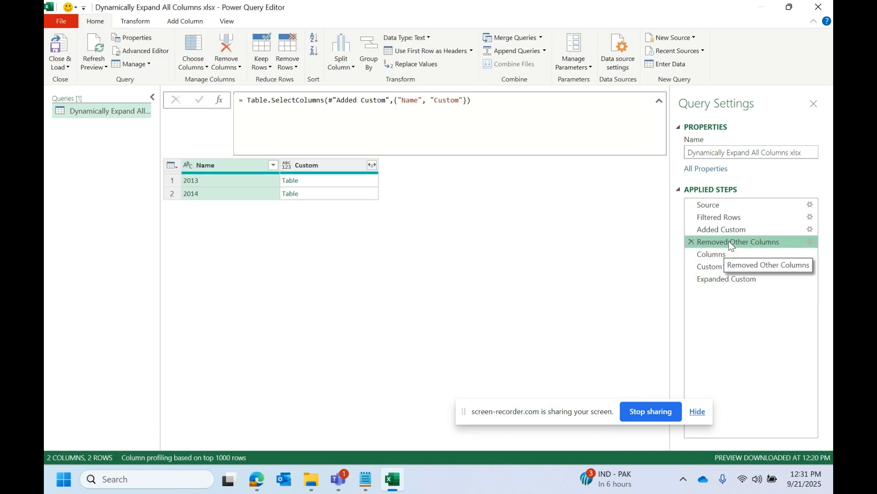
{"action": "left_click", "coordinate": [329, 181]}
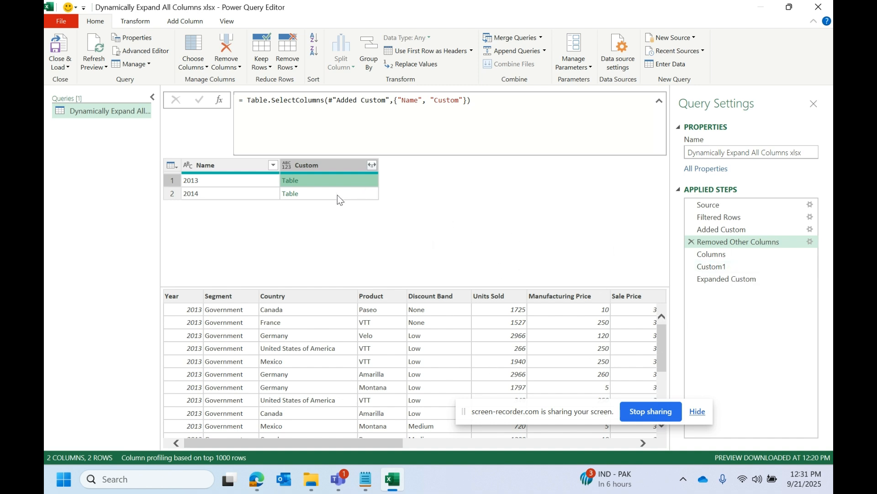
{"action": "left_click", "coordinate": [720, 280]}
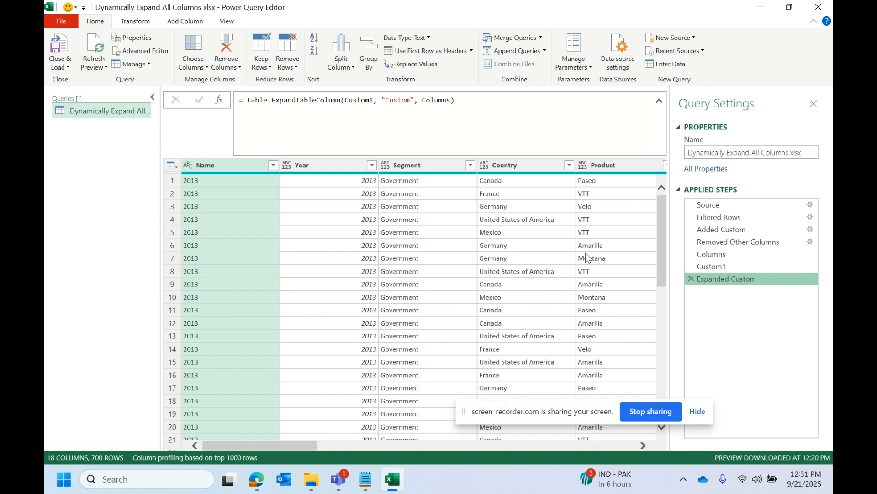
Step: Close the query editor and load the combined query as a table in a new worksheet
{"action": "left_click", "coordinate": [62, 66]}
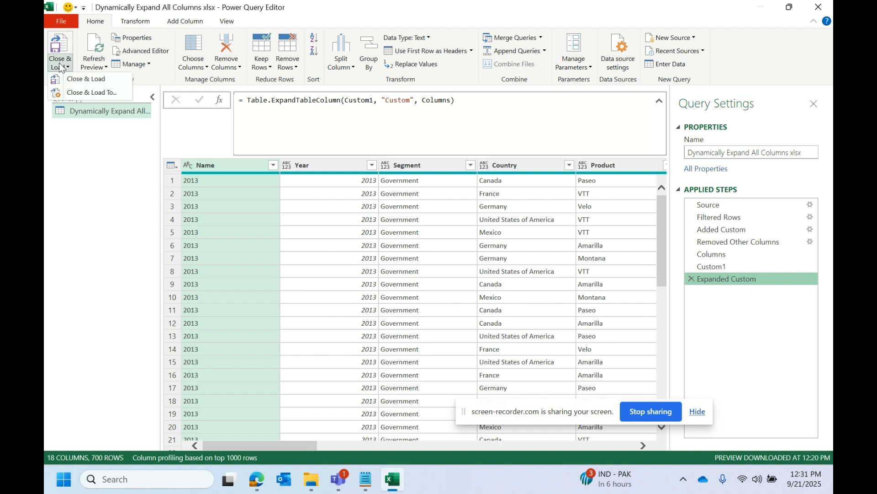
{"action": "left_click", "coordinate": [95, 96]}
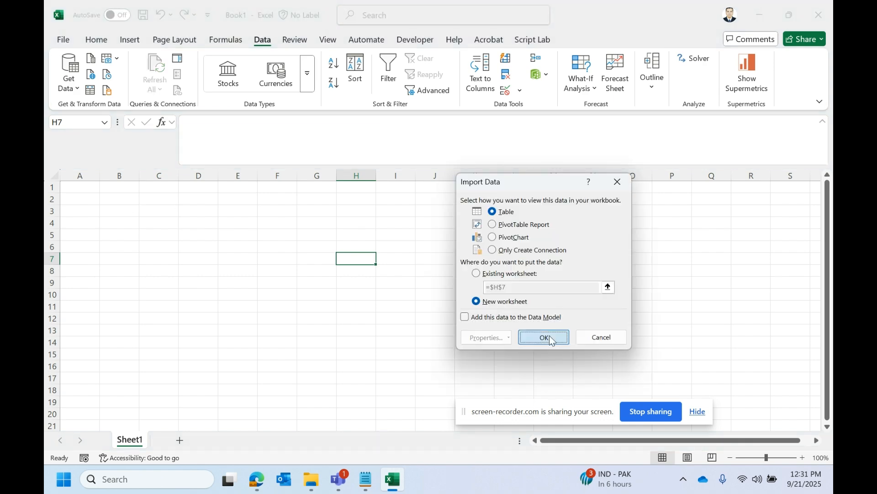
{"action": "left_click", "coordinate": [543, 338]}
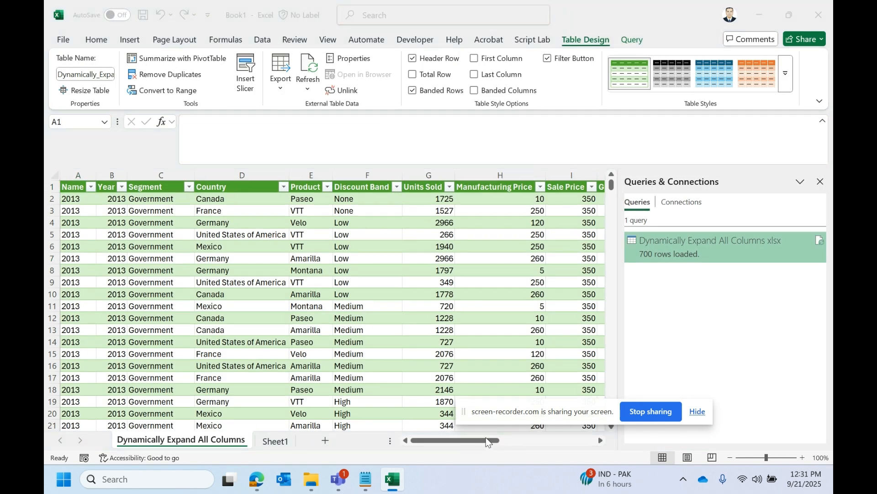
{"action": "left_click_drag", "start_coordinate": [547, 416], "coordinate": [625, 410]}
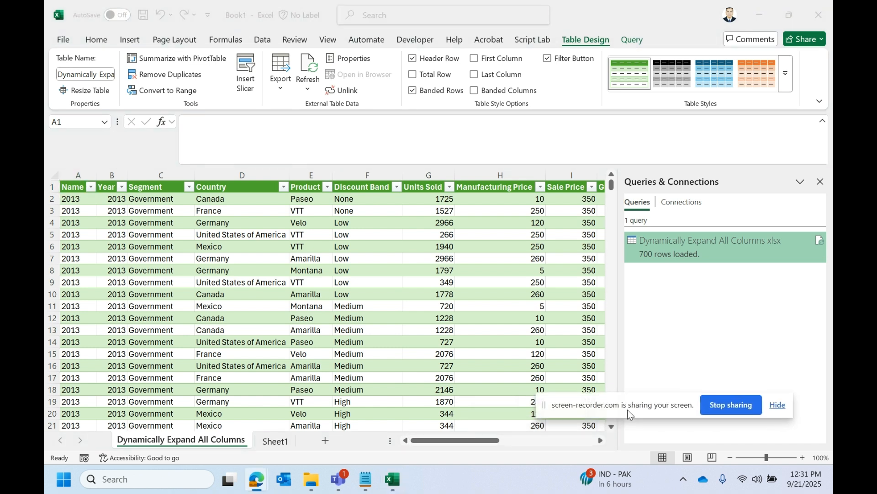
Step: Filter the Name column of the loaded table to 2013 and check its columns through Area
{"action": "left_click", "coordinate": [91, 187]}
{"action": "left_click", "coordinate": [137, 282]}
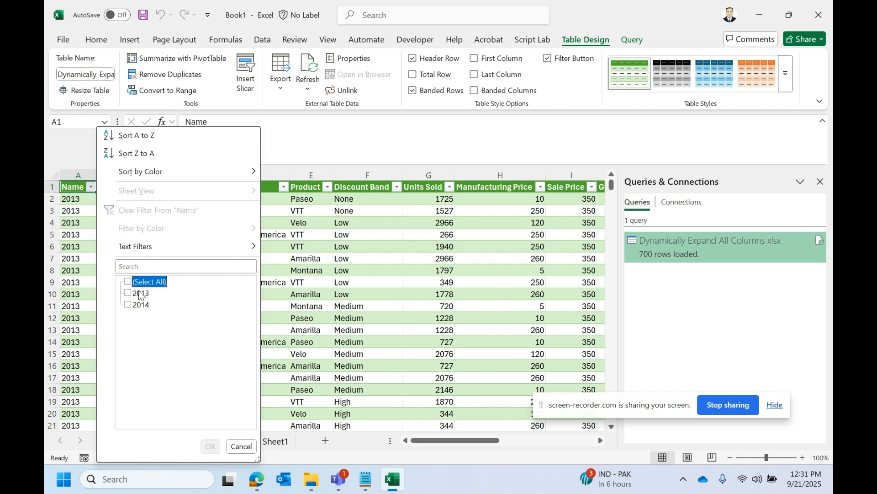
{"action": "left_click", "coordinate": [140, 294]}
{"action": "left_click", "coordinate": [210, 446]}
{"action": "left_click", "coordinate": [243, 307]}
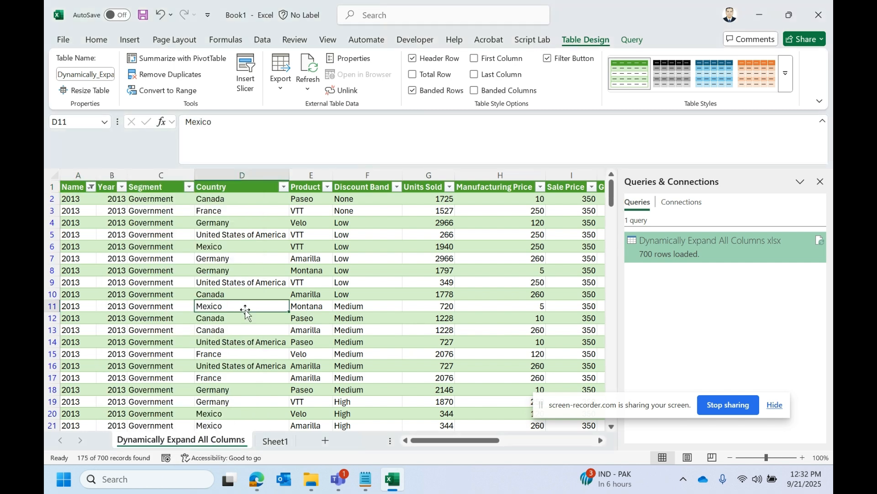
{"action": "left_click_drag", "start_coordinate": [232, 194], "coordinate": [491, 186]}
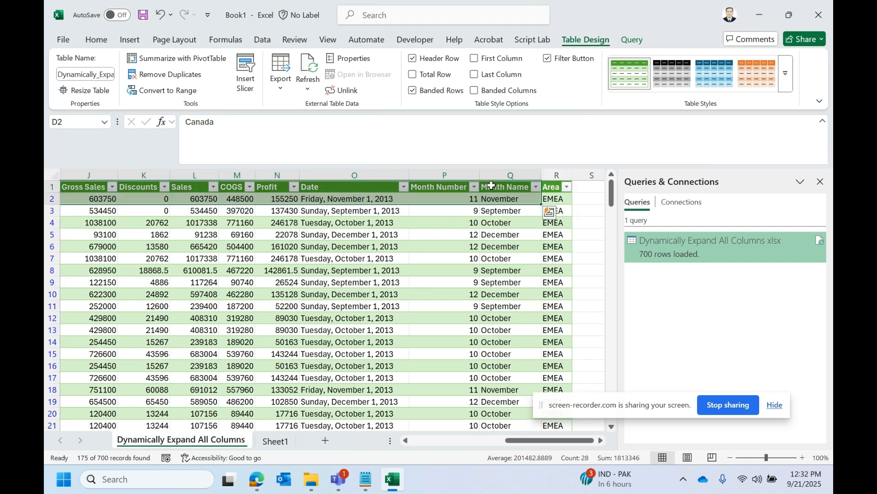
{"action": "left_click", "coordinate": [553, 182]}
{"action": "left_click_drag", "start_coordinate": [553, 182], "coordinate": [45, 116]}
{"action": "left_click", "coordinate": [87, 198]}
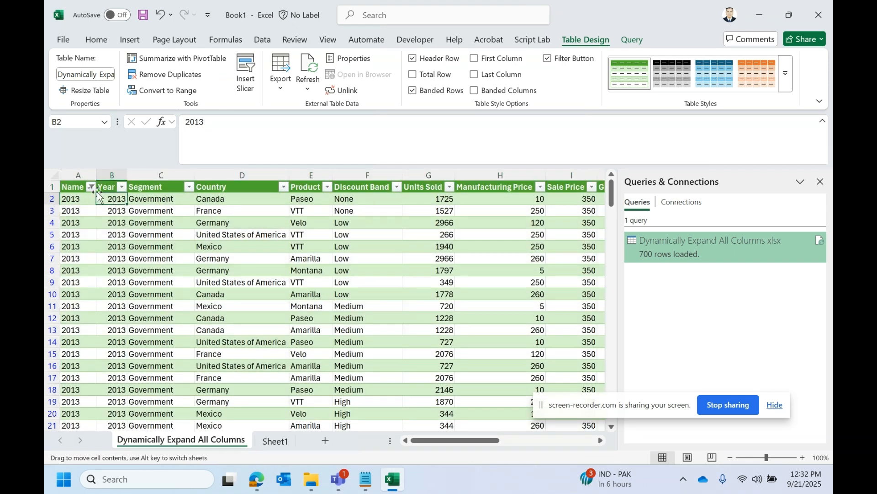
Step: Change the Name column filter to show only the 2014 rows
{"action": "left_click", "coordinate": [91, 186]}
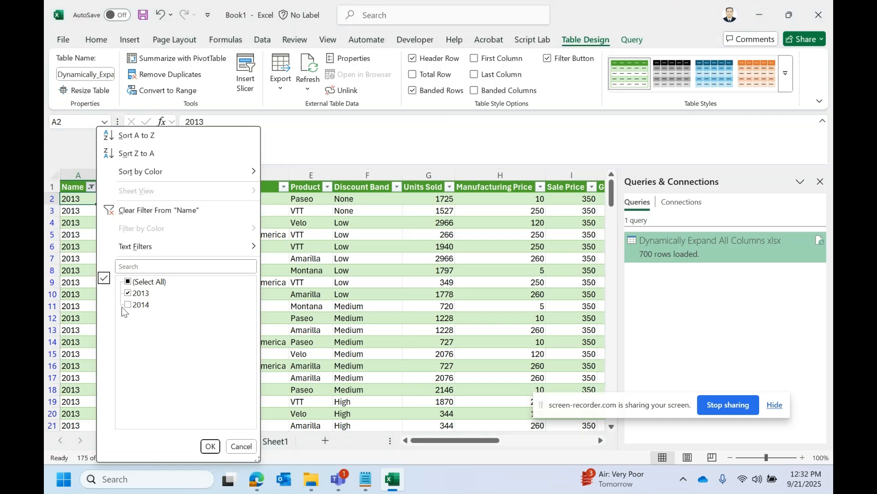
{"action": "left_click", "coordinate": [130, 304]}
{"action": "left_click", "coordinate": [133, 292]}
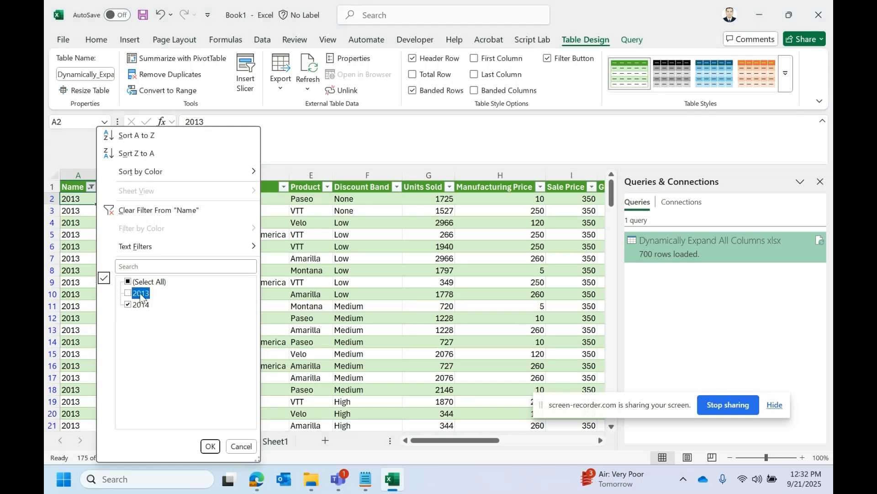
{"action": "left_click", "coordinate": [211, 446]}
{"action": "left_click", "coordinate": [158, 329]}
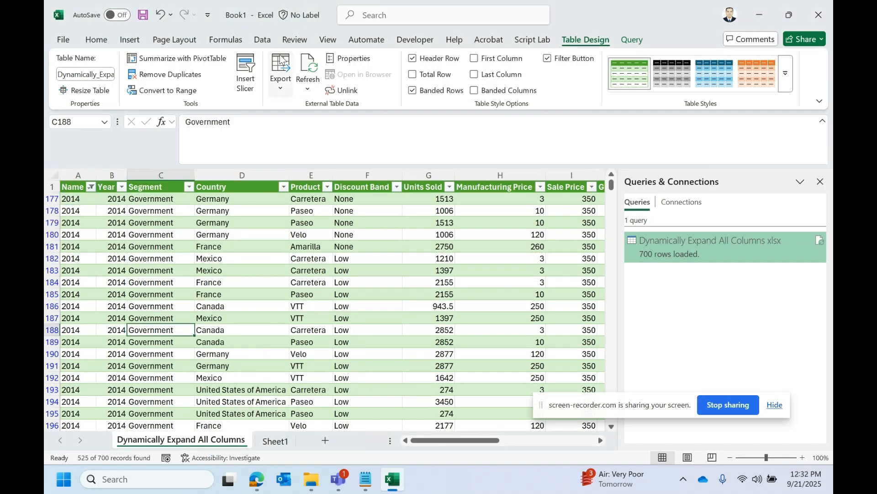
Step: Clear the filter from the loaded table and look over the full combined data
{"action": "left_click", "coordinate": [267, 44]}
{"action": "left_click", "coordinate": [420, 59]}
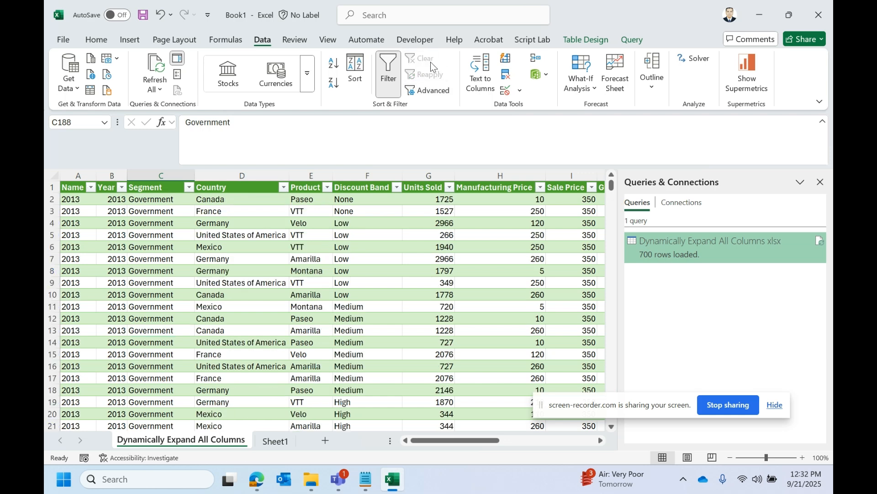
{"action": "left_click", "coordinate": [286, 250]}
{"action": "mouse_move", "coordinate": [431, 441]}
{"action": "left_mouse_down"}
{"action": "mouse_move", "coordinate": [476, 441]}
{"action": "mouse_move", "coordinate": [441, 441]}
{"action": "left_mouse_up"}
{"action": "left_click", "coordinate": [115, 248]}
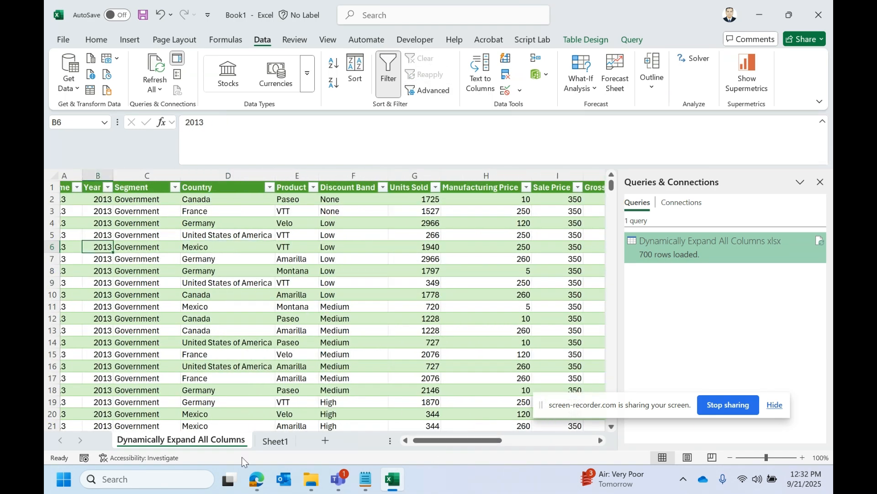
Step: Open the source workbook Dynamically Expand All Columns.xlsx from its folder in File Explorer
{"action": "left_click", "coordinate": [311, 479]}
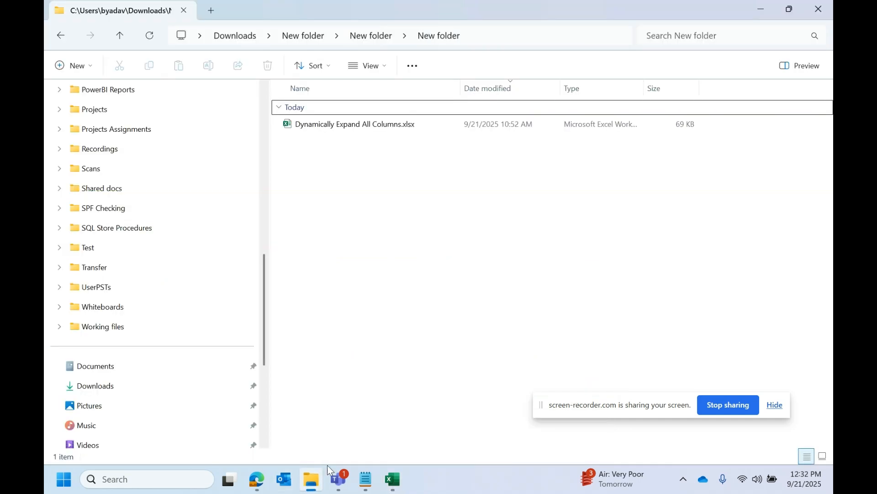
{"action": "left_click", "coordinate": [378, 124]}
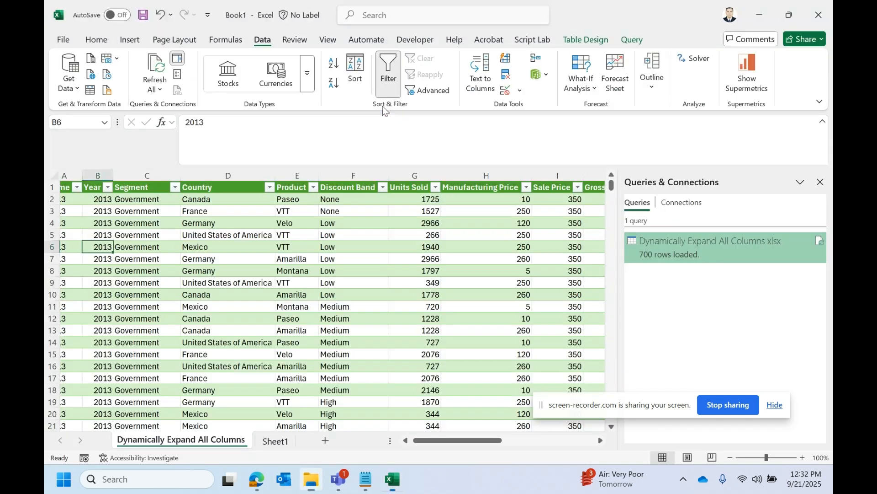
{"action": "left_click", "coordinate": [366, 280]}
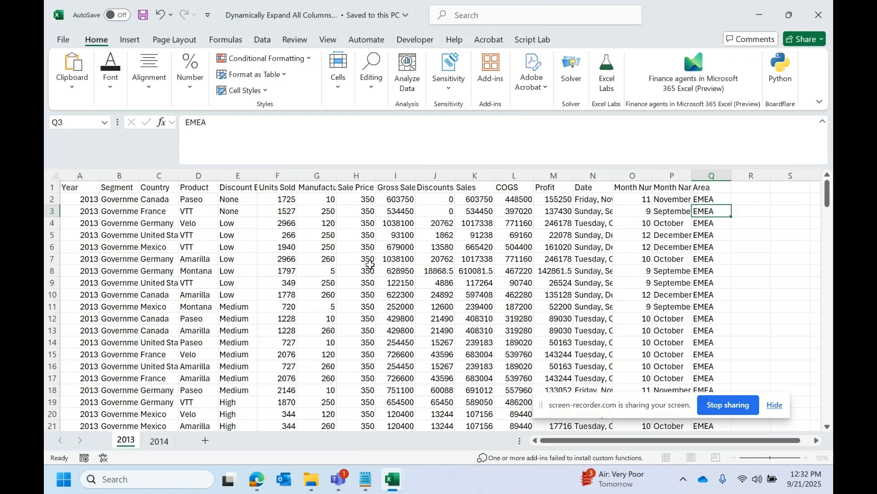
Step: Add a District column header in cell R1, directly after Area on the 2013 sheet
{"action": "left_click", "coordinate": [754, 186]}
{"action": "key", "text": "Caps_Lock"}
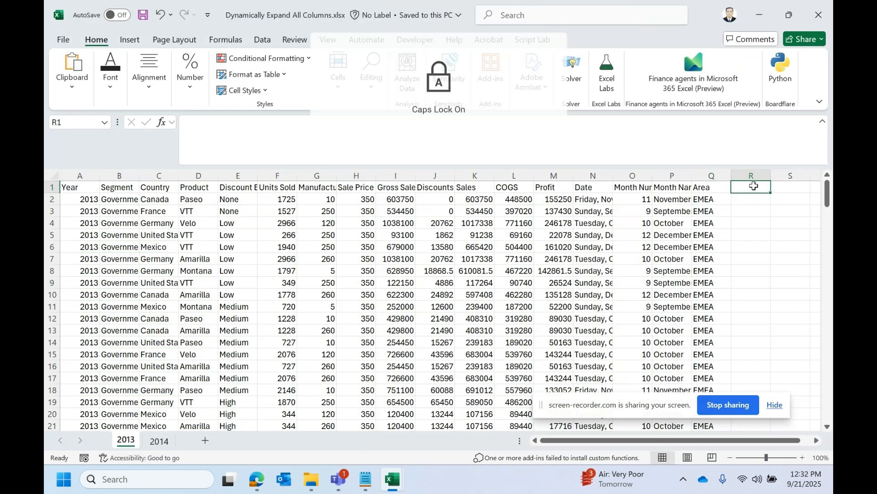
{"action": "type", "text": "D"}
{"action": "key", "text": "Caps_Lock"}
{"action": "type", "text": "is"}
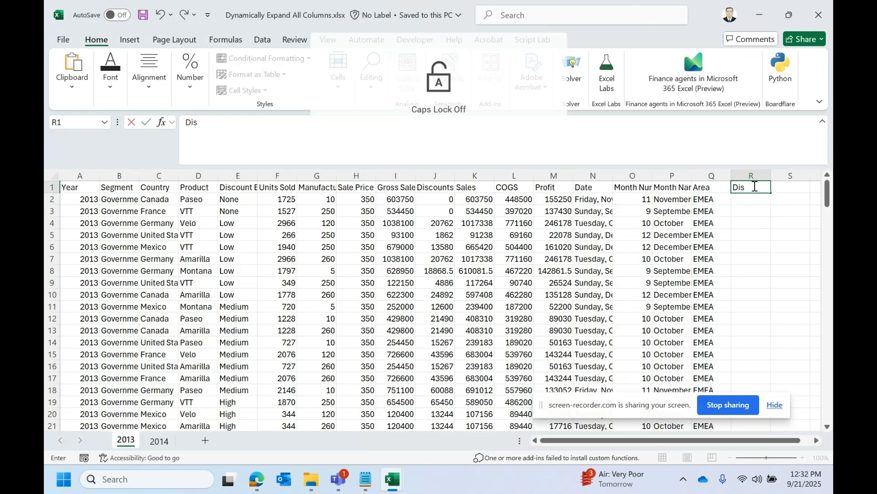
{"action": "type", "text": "trict"}
{"action": "key", "text": "Return"}
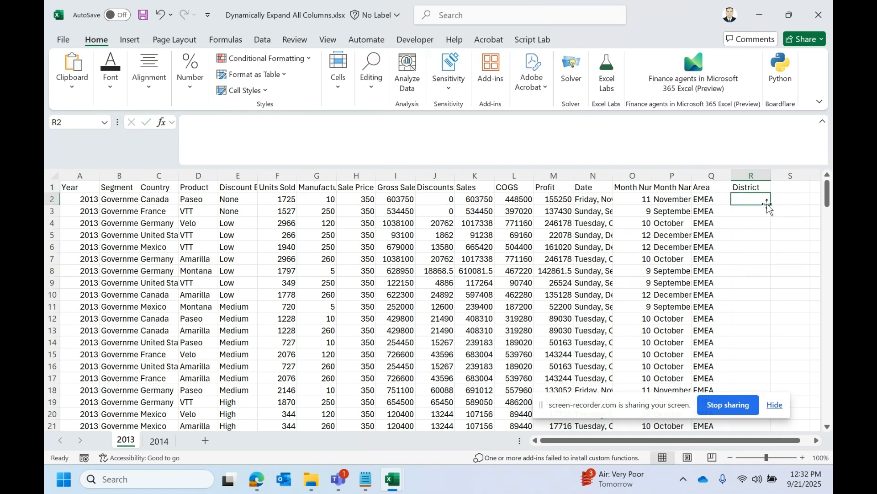
Step: Enter ABC in the first District cell and fill it down through all the 2013 rows
{"action": "type", "text": "aaa"}
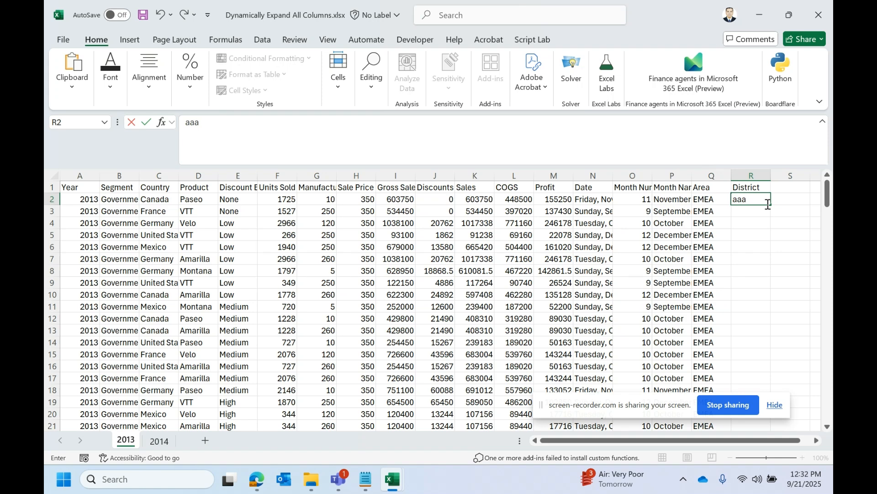
{"action": "key", "text": "Caps_Lock"}
{"action": "type", "text": "ABC"}
{"action": "key", "text": "Return"}
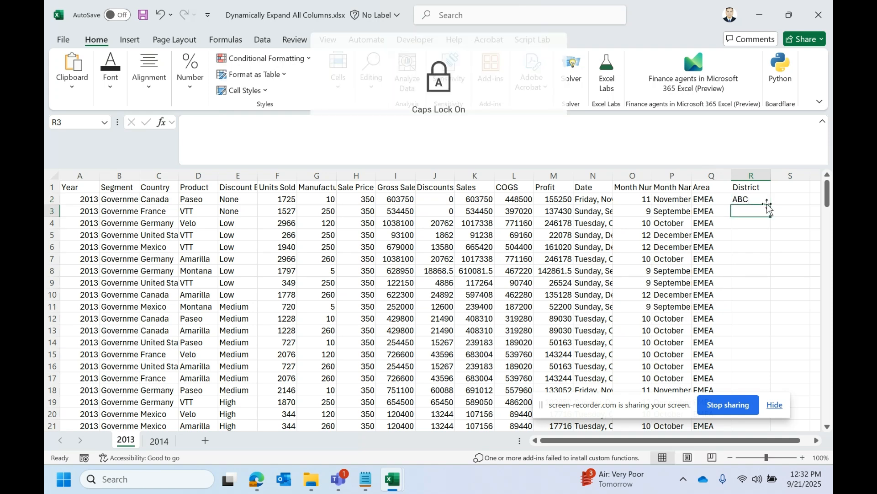
{"action": "left_click", "coordinate": [766, 198]}
{"action": "double_click", "coordinate": [768, 200]}
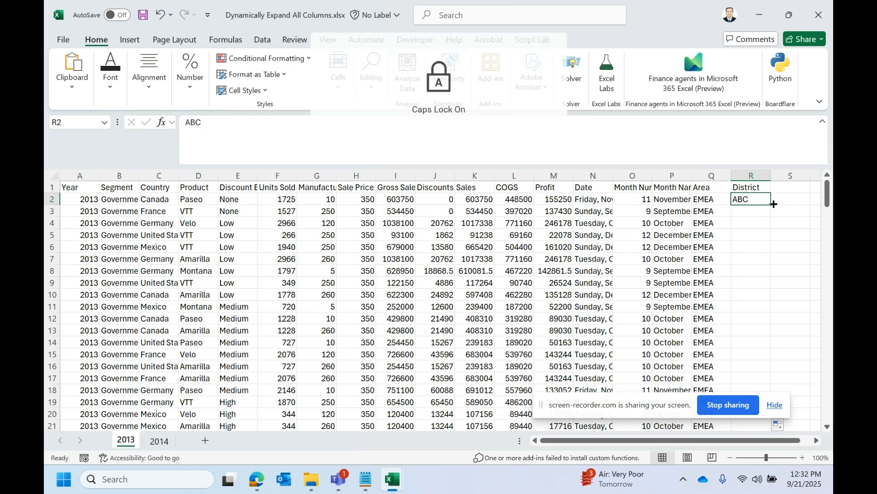
Step: Add a Country Code header in cell S1 of the 2013 sheet and fit the column width to it
{"action": "left_click", "coordinate": [780, 188]}
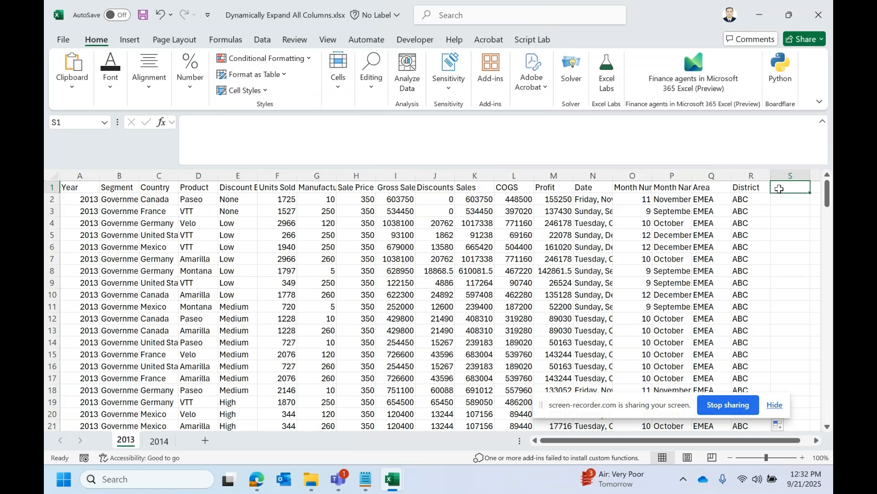
{"action": "type", "text": "CO"}
{"action": "key", "text": "Caps_Lock"}
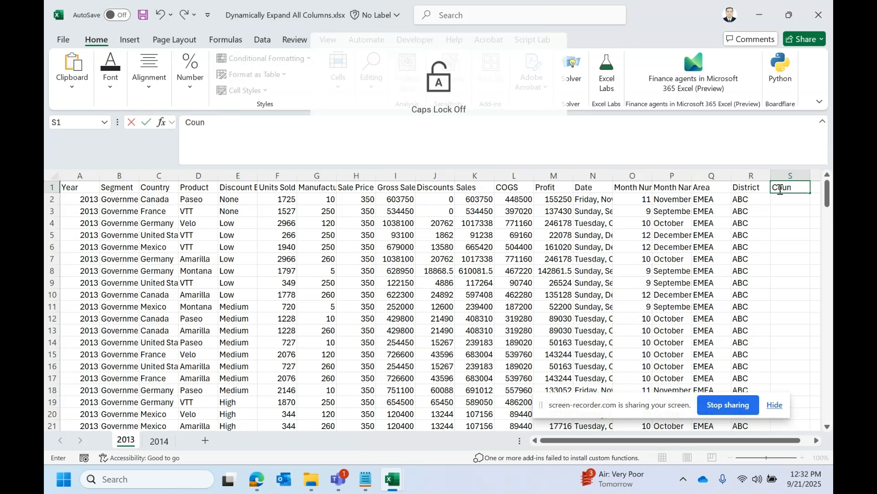
{"action": "type", "text": "untry Code"}
{"action": "key", "text": "Return"}
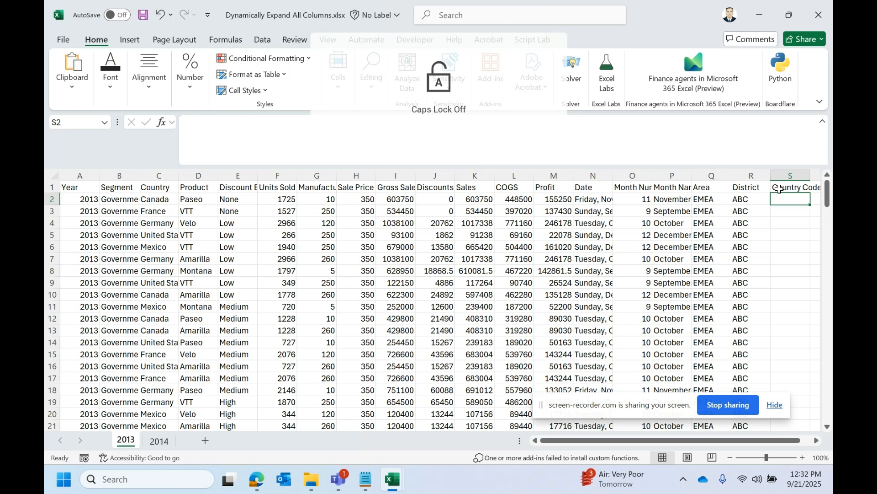
{"action": "double_click", "coordinate": [809, 174]}
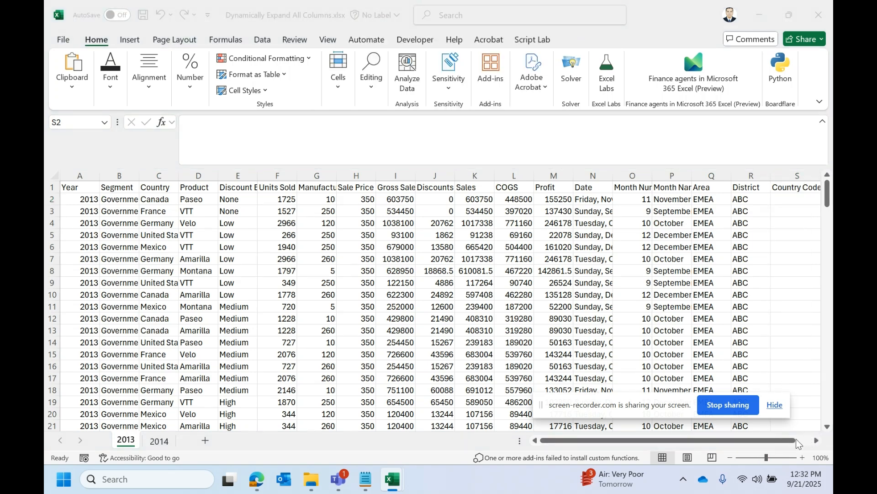
Step: Fill the Country Code column with 1234 down through all the 2013 rows and save the workbook
{"action": "left_click", "coordinate": [786, 201]}
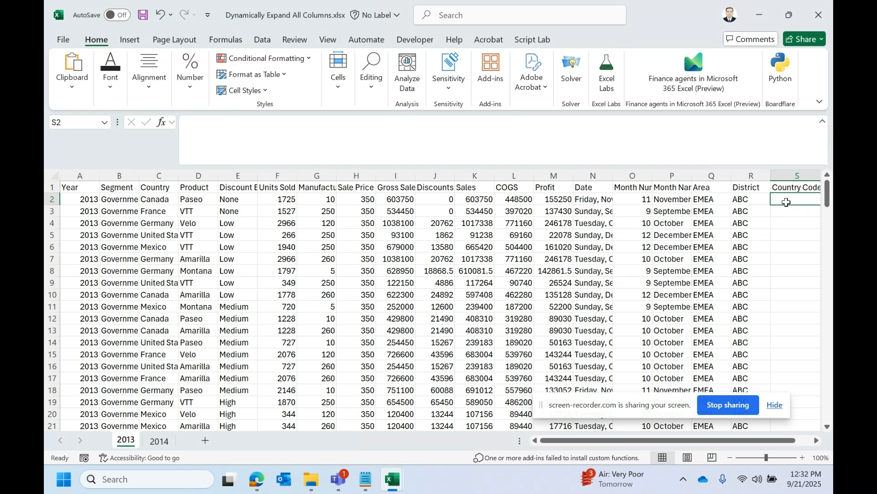
{"action": "type", "text": "1234"}
{"action": "key", "text": "Return"}
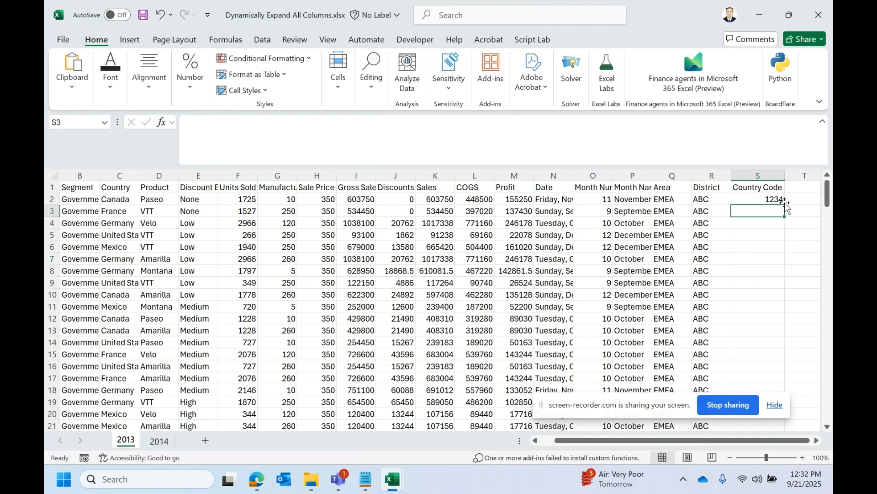
{"action": "key", "text": "Up"}
{"action": "double_click", "coordinate": [785, 202]}
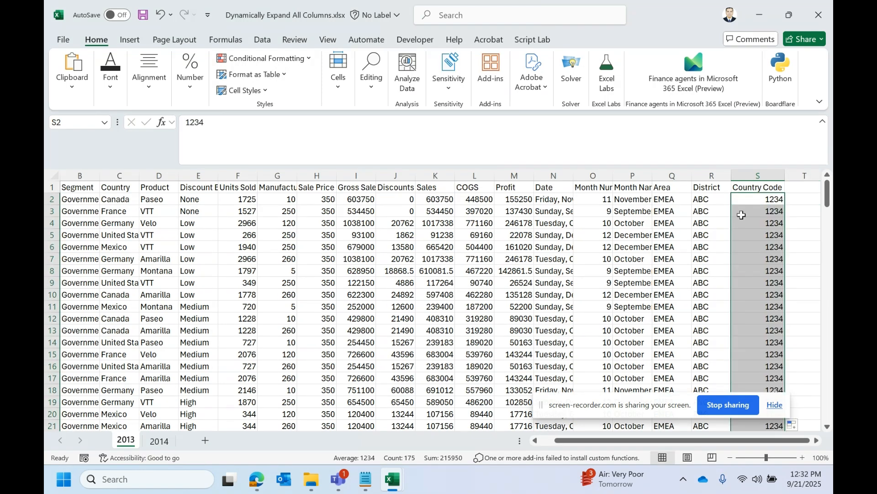
{"action": "left_click", "coordinate": [578, 259]}
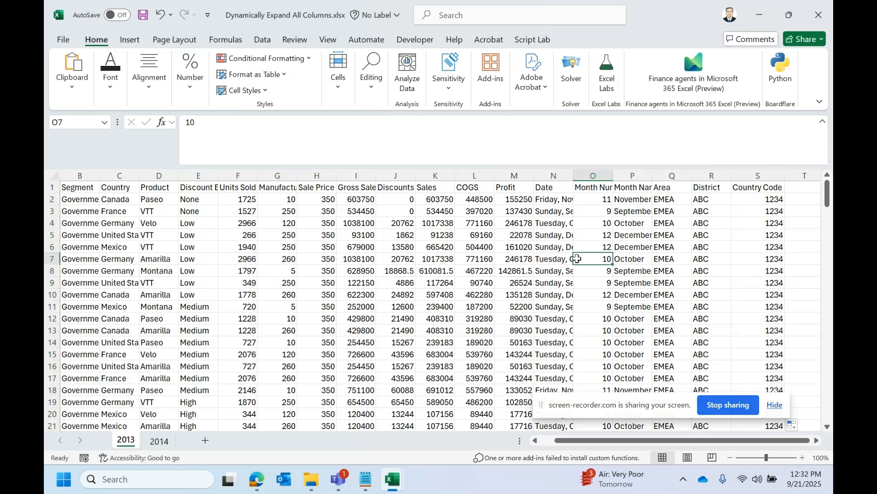
{"action": "key", "text": "ctrl+s"}
Step: Add a Total Aount header in cell Q1 of the 2014 sheet, directly after Month Name
{"action": "key", "text": "ctrl+Page_Down"}
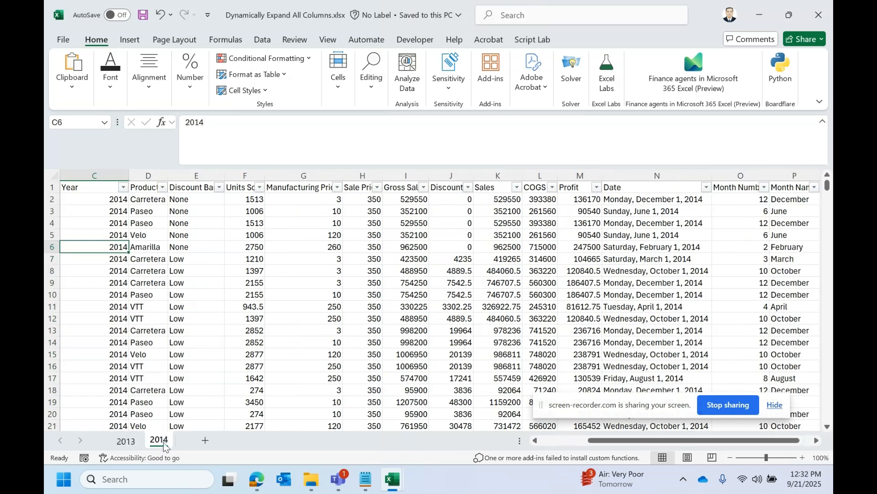
{"action": "left_click", "coordinate": [582, 191]}
{"action": "key", "text": "Right"}
{"action": "key", "text": "Right"}
{"action": "key", "text": "Right"}
{"action": "key", "text": "Right"}
{"action": "key", "text": "Right"}
{"action": "key", "text": "Right"}
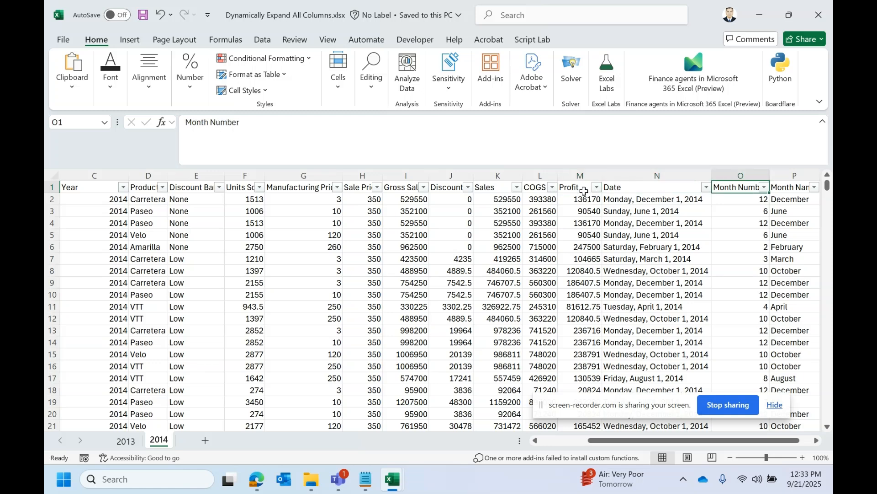
{"action": "key", "text": "Left"}
{"action": "key", "text": "Left"}
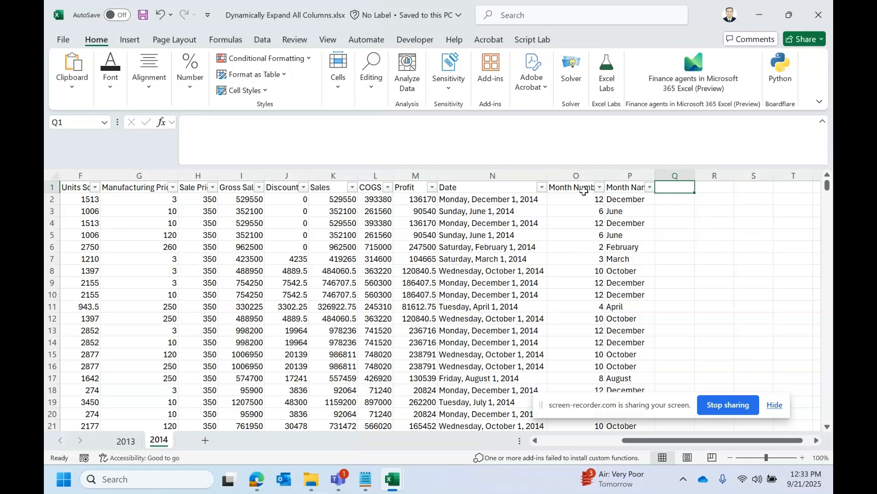
{"action": "key", "text": "Caps_Lock"}
{"action": "type", "text": "T"}
{"action": "key", "text": "Caps_Lock"}
{"action": "type", "text": "to"}
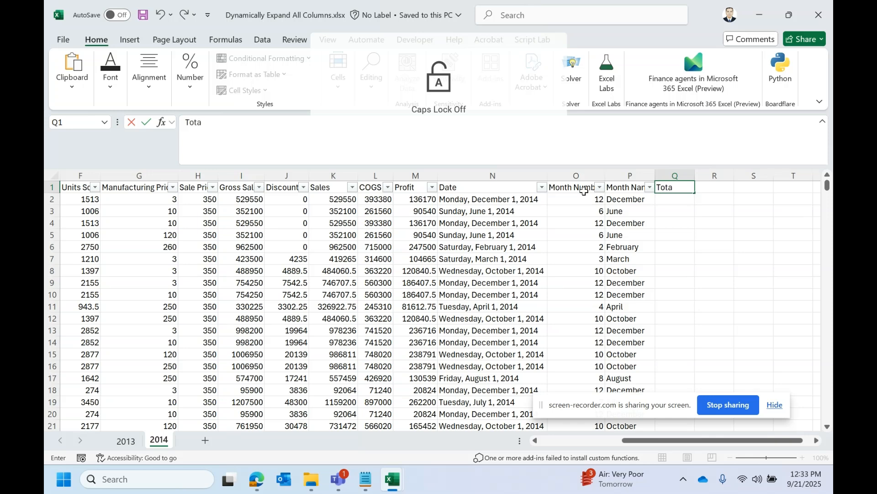
{"action": "type", "text": "al Aount"}
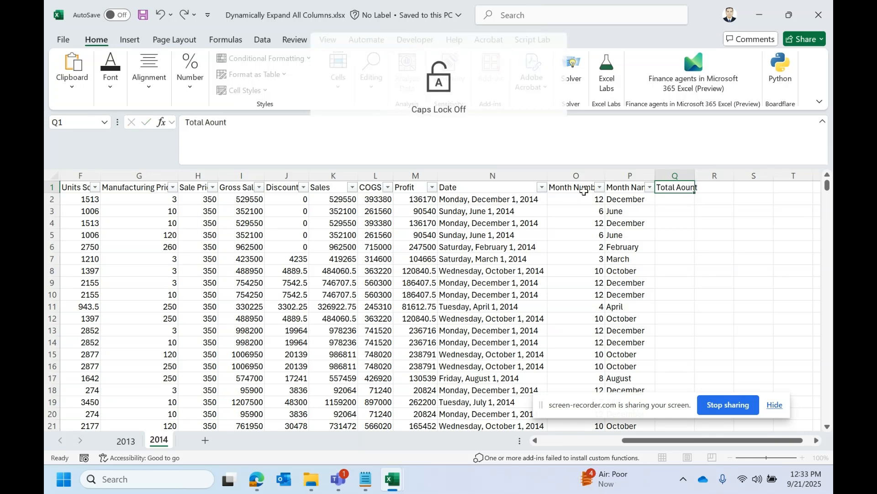
{"action": "key", "text": "Return"}
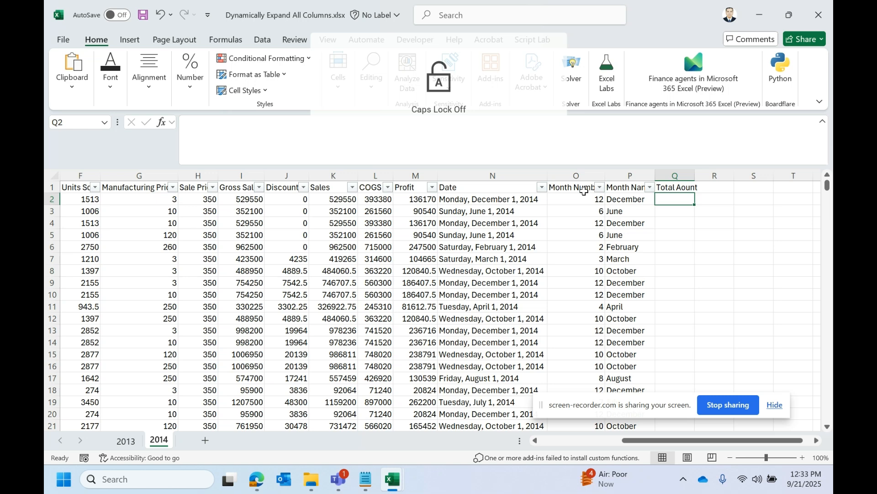
Step: Fill the Total Aount column with 100000 for all the 2014 rows, then save and close the source workbook
{"action": "type", "text": "100000"}
{"action": "key", "text": "Return"}
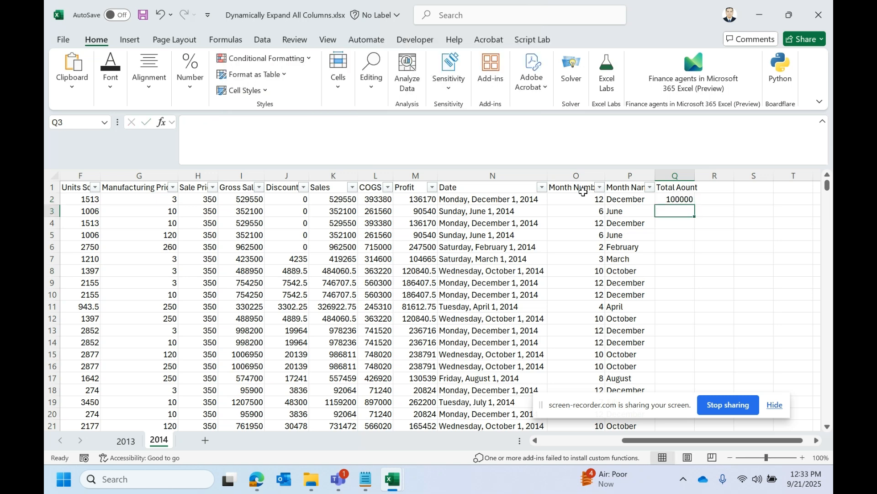
{"action": "left_click", "coordinate": [680, 199]}
{"action": "double_click", "coordinate": [696, 204]}
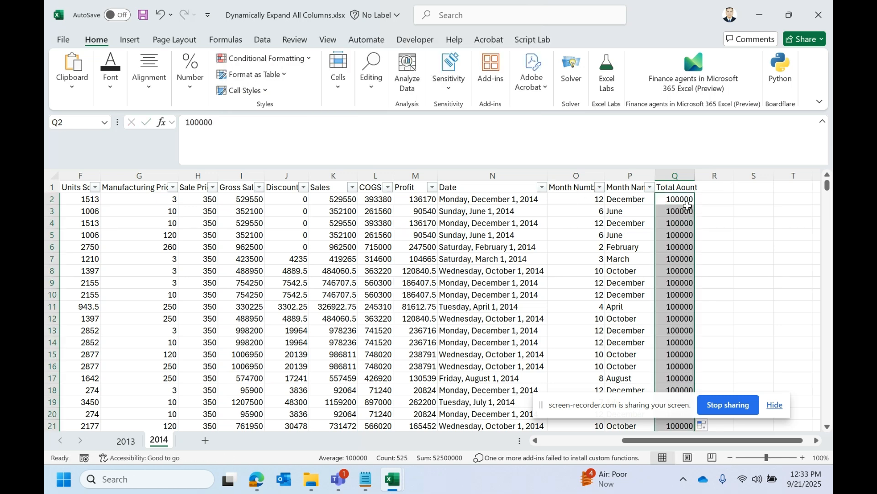
{"action": "left_click", "coordinate": [684, 207]}
{"action": "key", "text": "ctrl+s"}
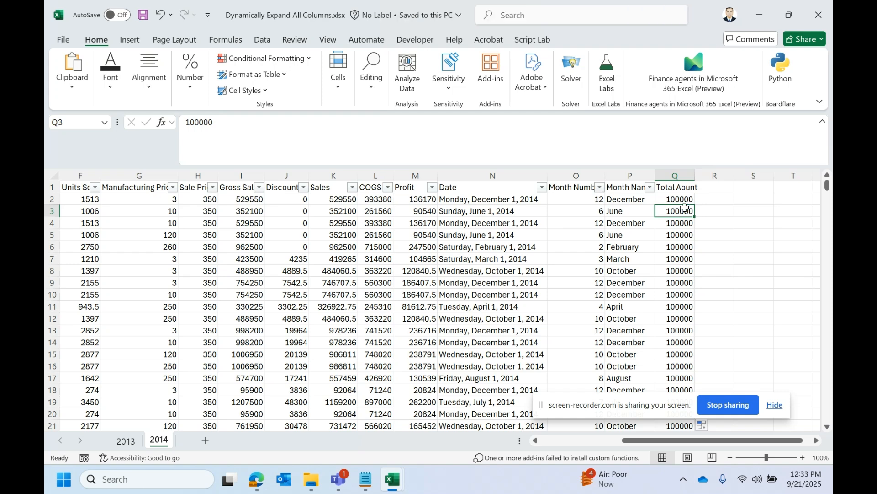
{"action": "left_click", "coordinate": [818, 15]}
Step: Refresh the loaded query table in Book1 to bring in the changed source data
{"action": "mouse_move", "coordinate": [474, 439]}
{"action": "left_mouse_down"}
{"action": "mouse_move", "coordinate": [568, 434]}
{"action": "mouse_move", "coordinate": [459, 438]}
{"action": "left_mouse_up"}
{"action": "right_click", "coordinate": [253, 257]}
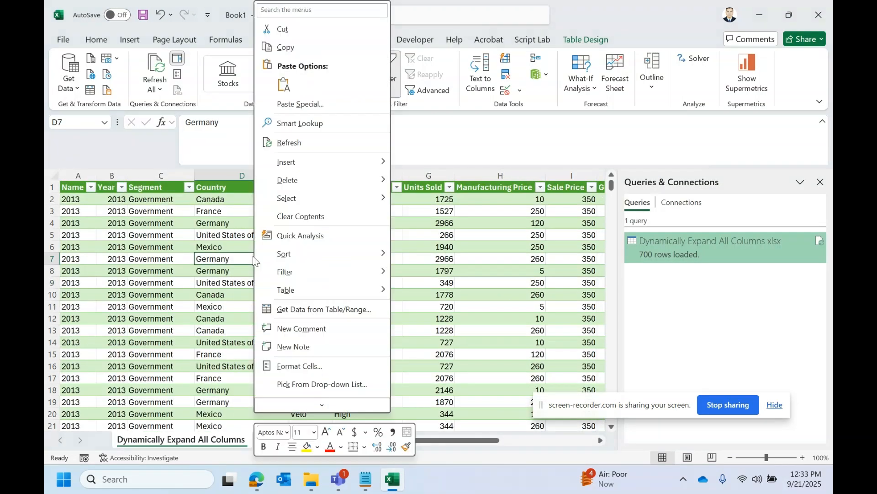
{"action": "left_click", "coordinate": [299, 140]}
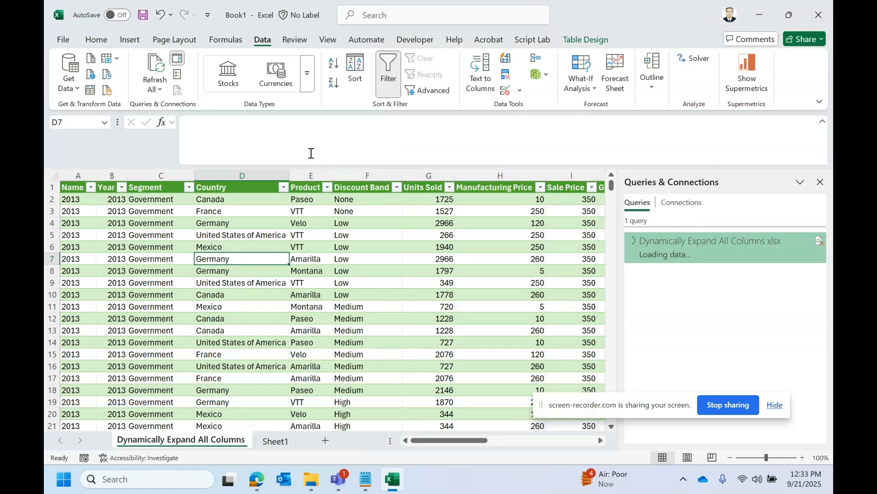
Step: Check the District, Country Code and Total Aount columns of the refreshed table and the values in their filters
{"action": "left_click_drag", "start_coordinate": [473, 440], "coordinate": [582, 439]}
{"action": "left_click", "coordinate": [454, 249]}
{"action": "left_click", "coordinate": [429, 184]}
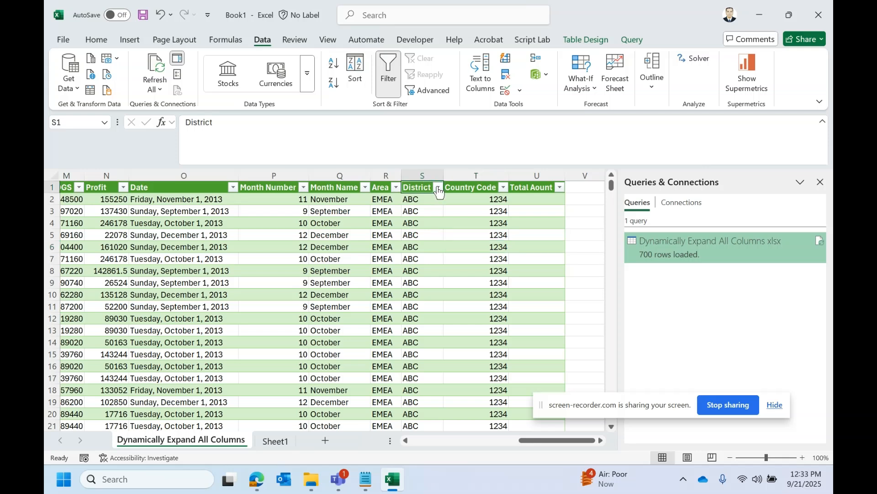
{"action": "left_click", "coordinate": [438, 187]}
{"action": "left_click", "coordinate": [439, 188]}
{"action": "left_click", "coordinate": [503, 188]}
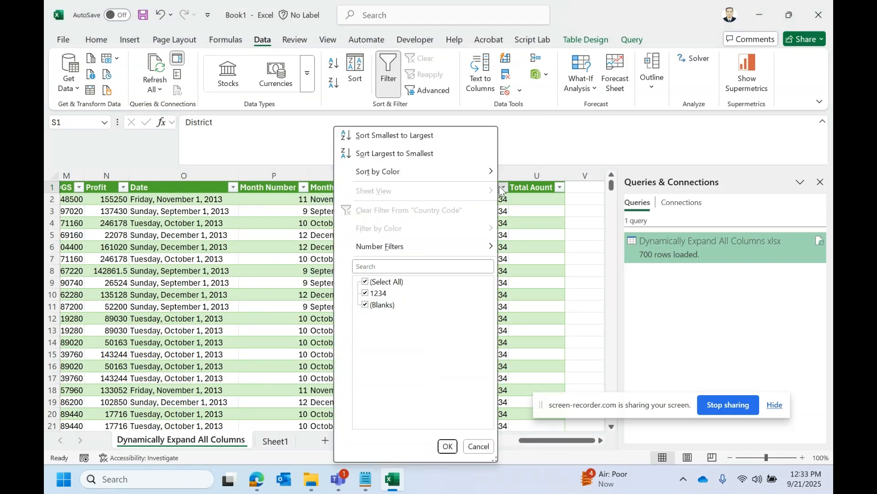
{"action": "left_click", "coordinate": [513, 291]}
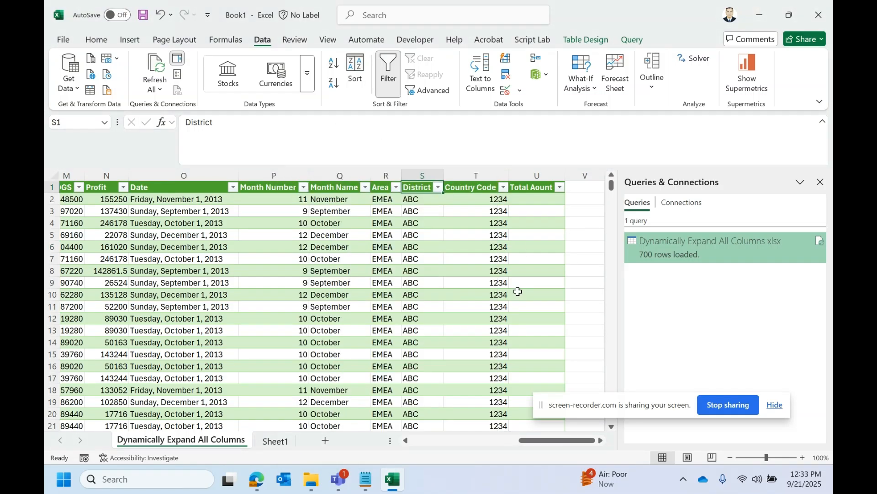
{"action": "left_click", "coordinate": [549, 187]}
{"action": "left_click", "coordinate": [560, 187]}
{"action": "left_click", "coordinate": [561, 188]}
{"action": "left_click", "coordinate": [548, 212]}
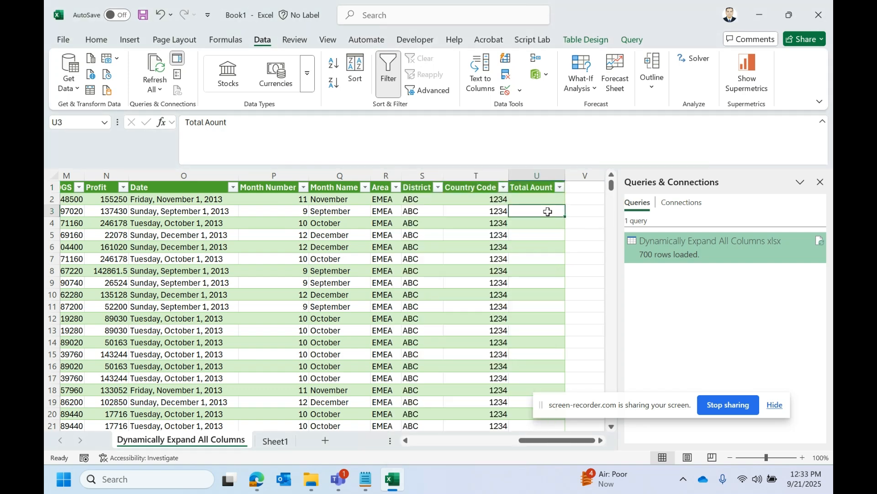
Step: Examine the new columns where the 2014 rows begin, comparing them with the last 2013 rows, and return to the table's first row
{"action": "key", "text": "ctrl+Down"}
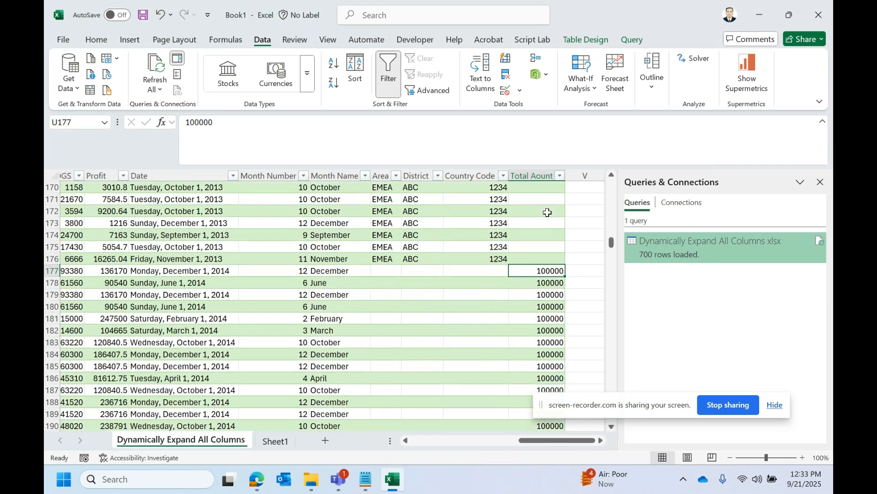
{"action": "left_click_drag", "start_coordinate": [533, 270], "coordinate": [55, 271]}
{"action": "left_click_drag", "start_coordinate": [461, 440], "coordinate": [679, 418]}
{"action": "left_click", "coordinate": [502, 246]}
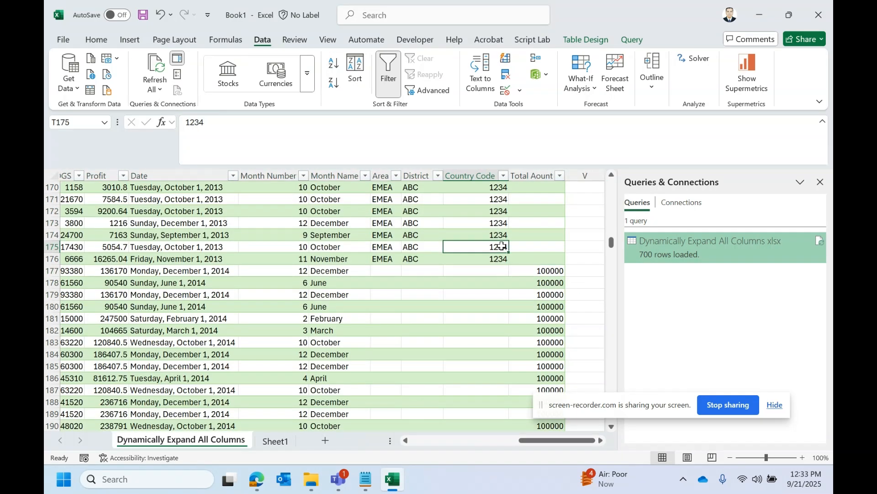
{"action": "left_click_drag", "start_coordinate": [612, 242], "coordinate": [615, 181]}
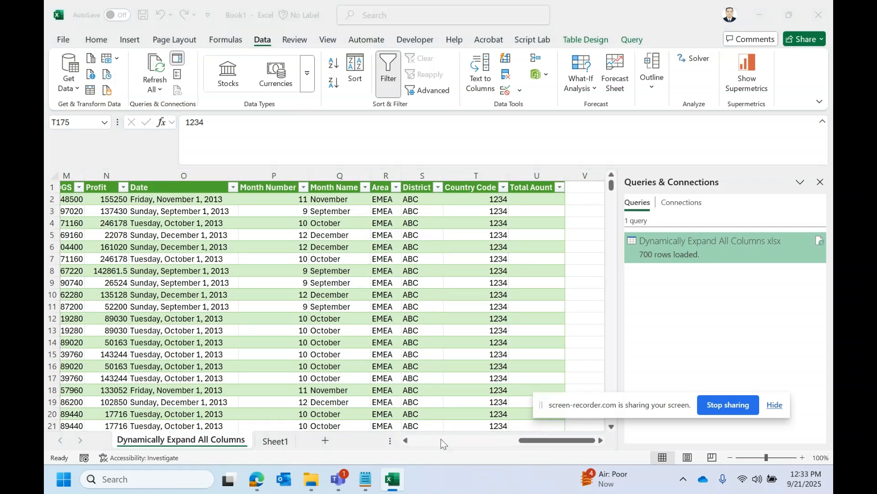
Step: Look over the refreshed table's columns from Name onward to review the full combined data
{"action": "left_click", "coordinate": [386, 366]}
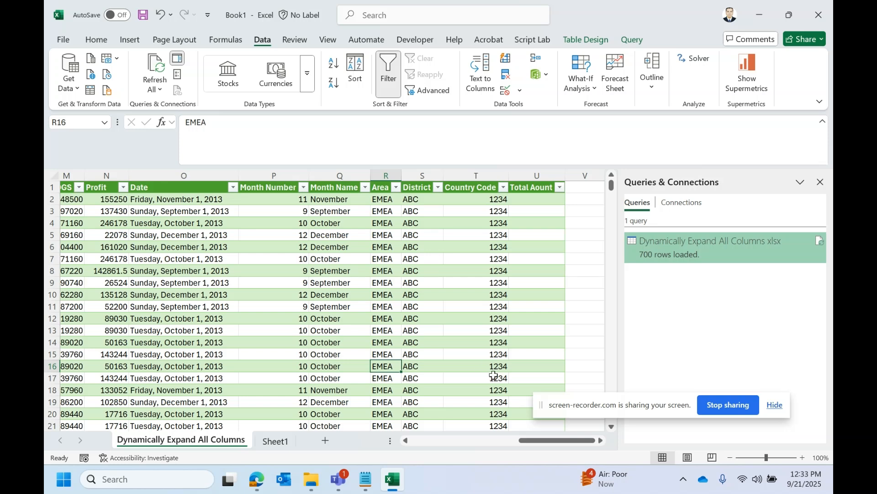
{"action": "left_click_drag", "start_coordinate": [546, 407], "coordinate": [575, 388]}
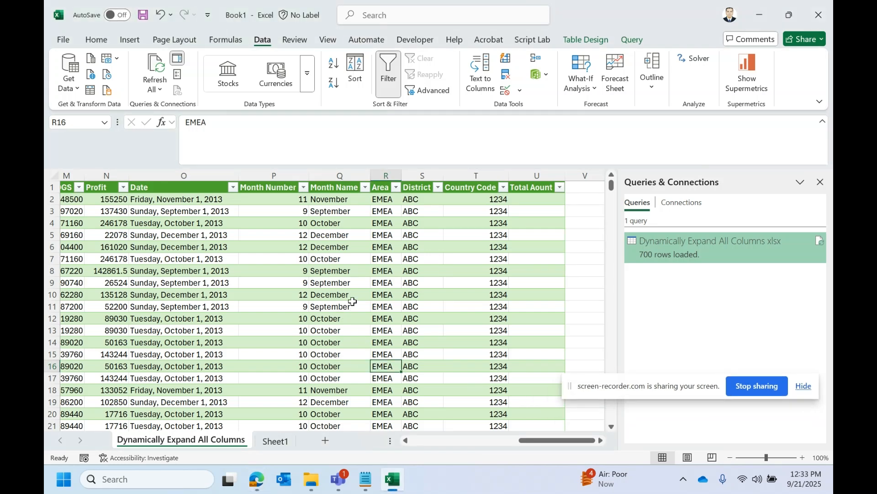
{"action": "left_click_drag", "start_coordinate": [520, 443], "coordinate": [402, 439]}
{"action": "left_click", "coordinate": [327, 276]}
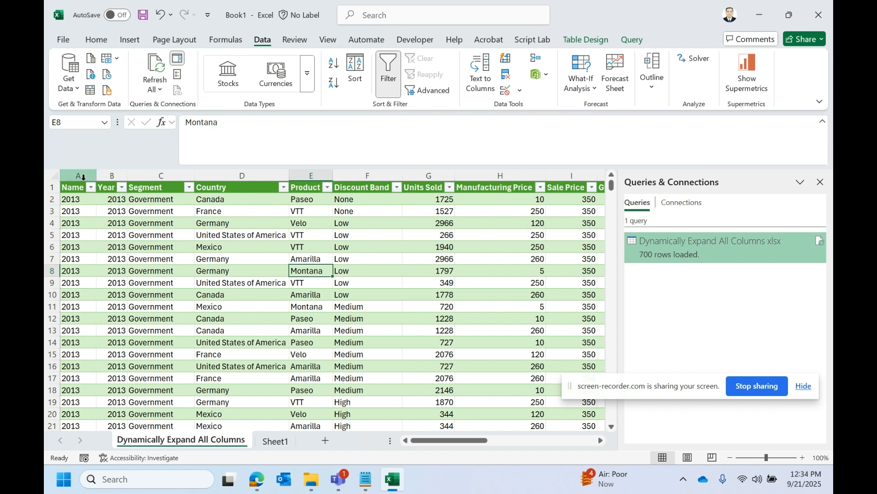
{"action": "left_click_drag", "start_coordinate": [82, 177], "coordinate": [463, 219]}
{"action": "left_click_drag", "start_coordinate": [486, 441], "coordinate": [288, 443]}
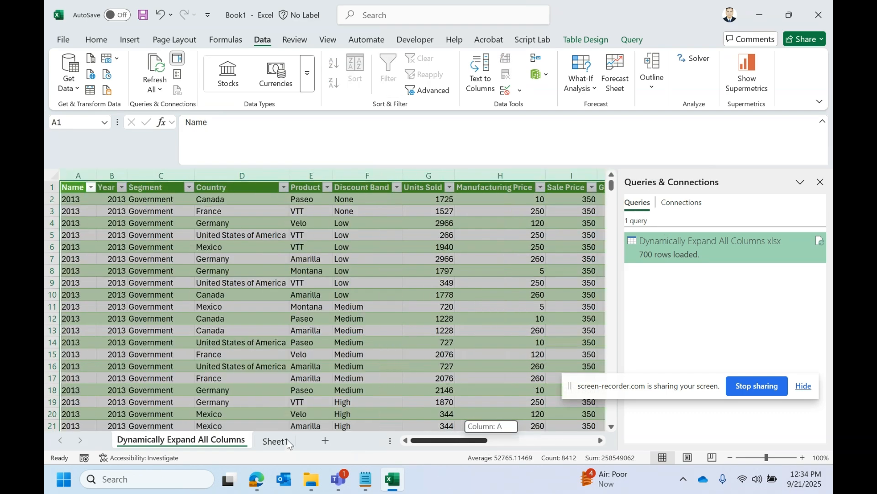
{"action": "left_click", "coordinate": [238, 330]}
{"action": "left_click", "coordinate": [76, 178]}
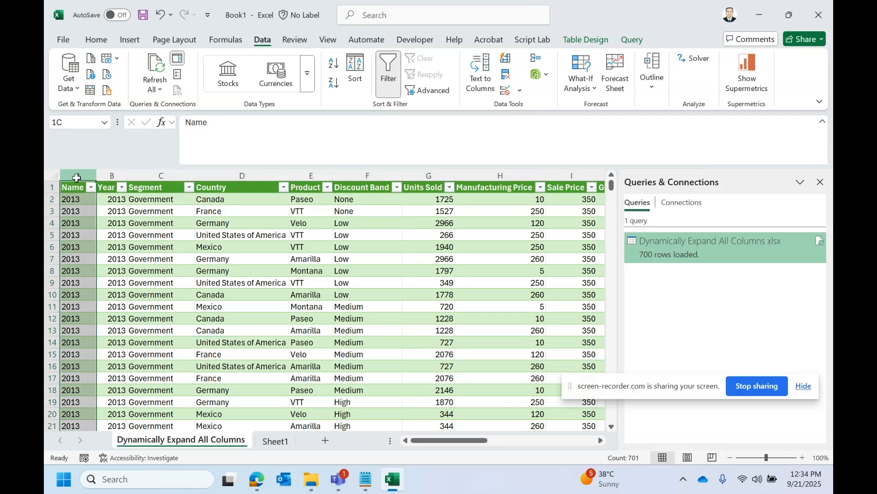
{"action": "left_click_drag", "start_coordinate": [81, 178], "coordinate": [420, 170]}
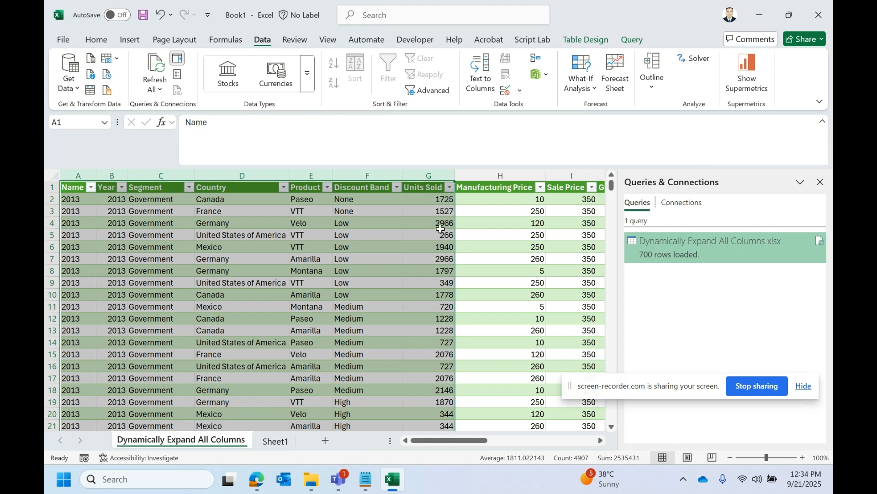
{"action": "left_click_drag", "start_coordinate": [447, 443], "coordinate": [449, 443]}
{"action": "left_click", "coordinate": [398, 247]}
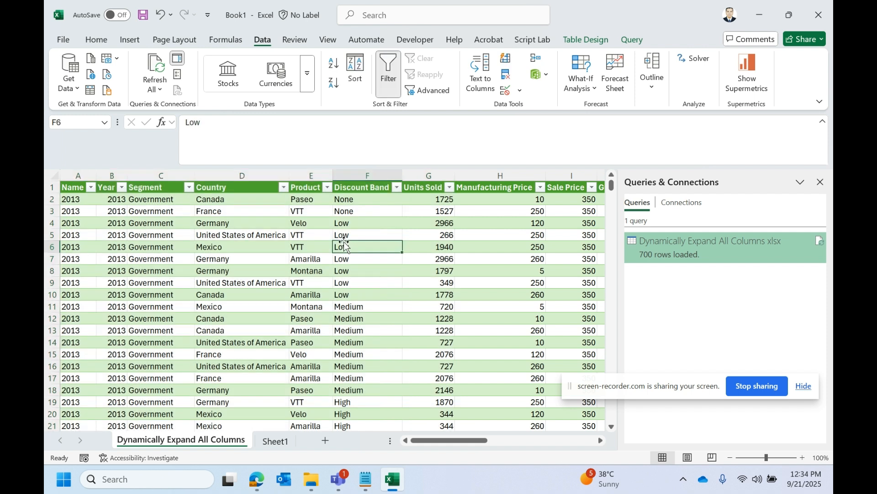